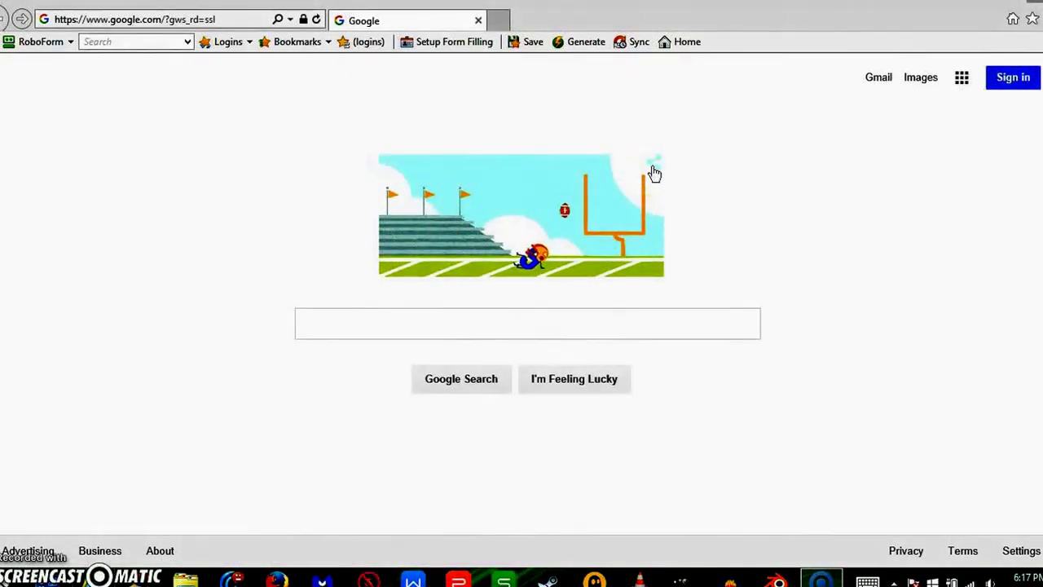
Step: Load avast.com in Internet Explorer's address bar
{"action": "left_click", "coordinate": [609, 273]}
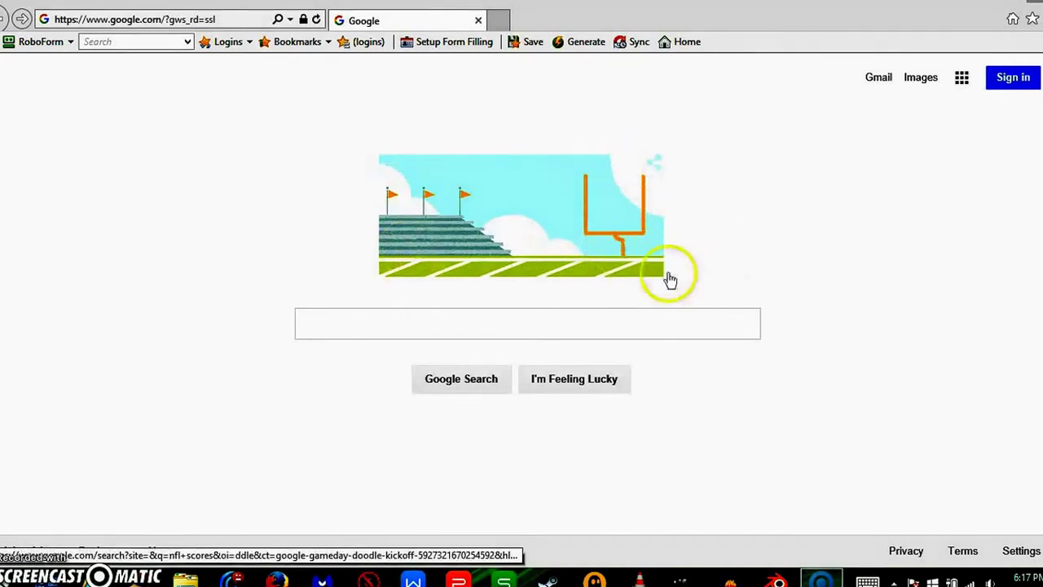
{"action": "left_click", "coordinate": [211, 171]}
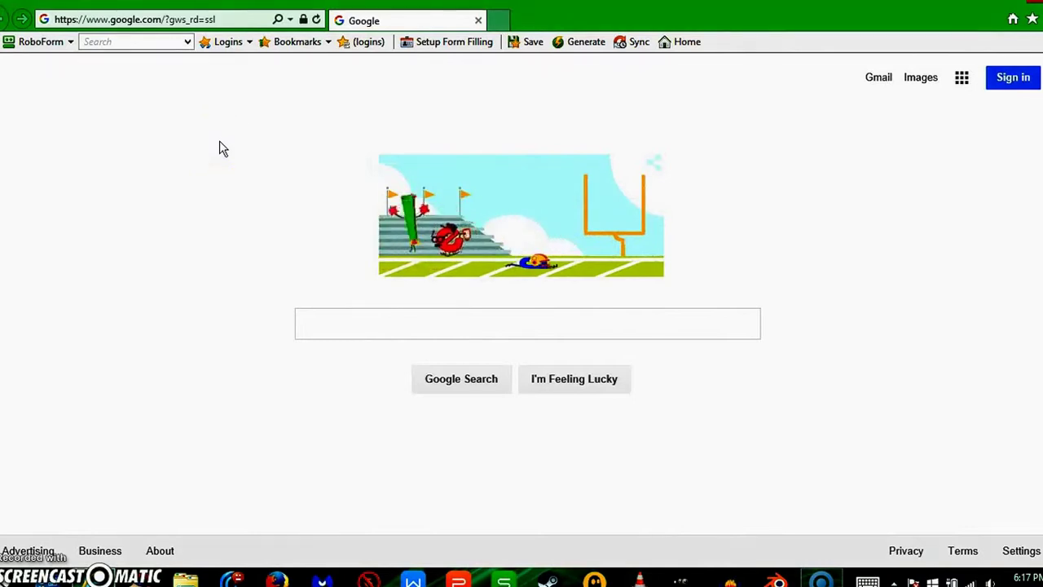
{"action": "left_click", "coordinate": [238, 18]}
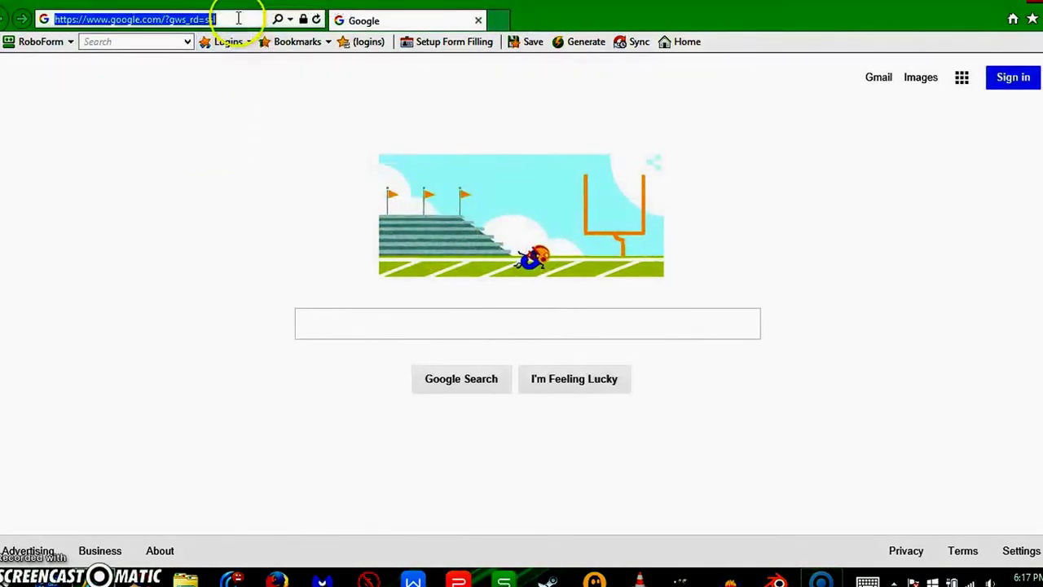
{"action": "type", "text": "avast.com"}
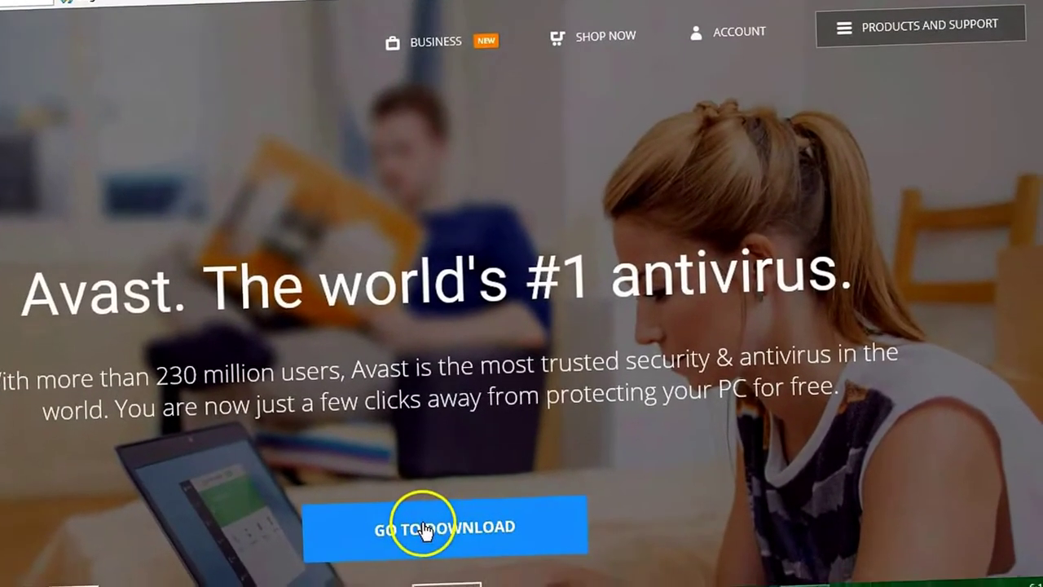
Step: Start downloading Avast Free Antivirus 2015 from its Download.com page
{"action": "left_click", "coordinate": [501, 570]}
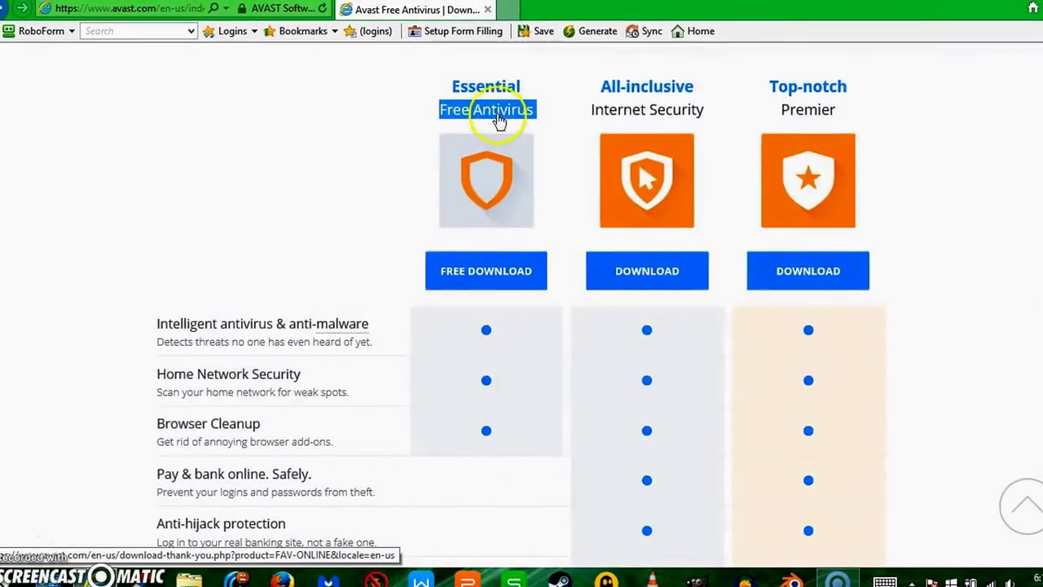
{"action": "left_click", "coordinate": [488, 278]}
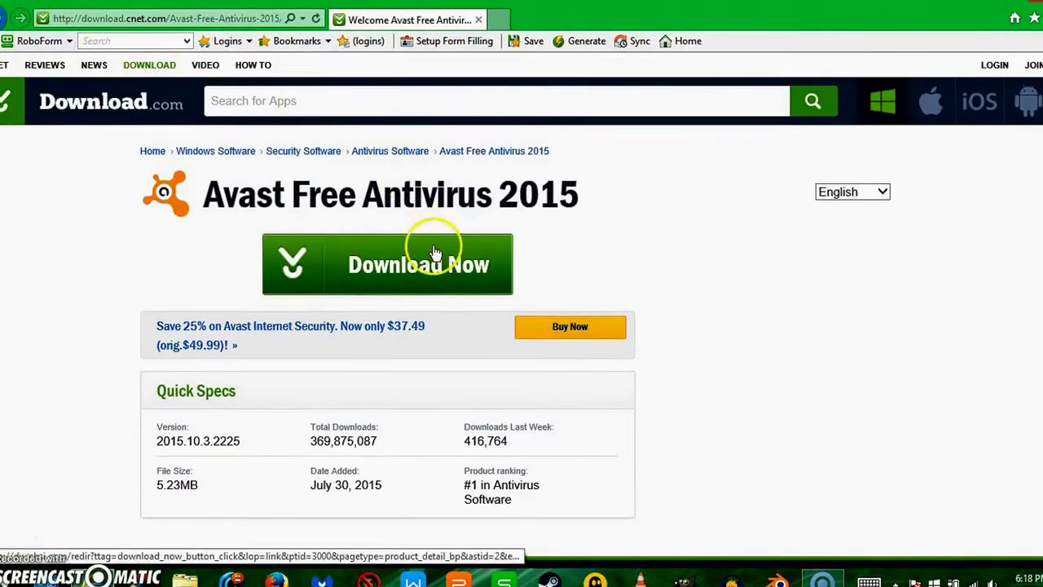
{"action": "left_click", "coordinate": [345, 266]}
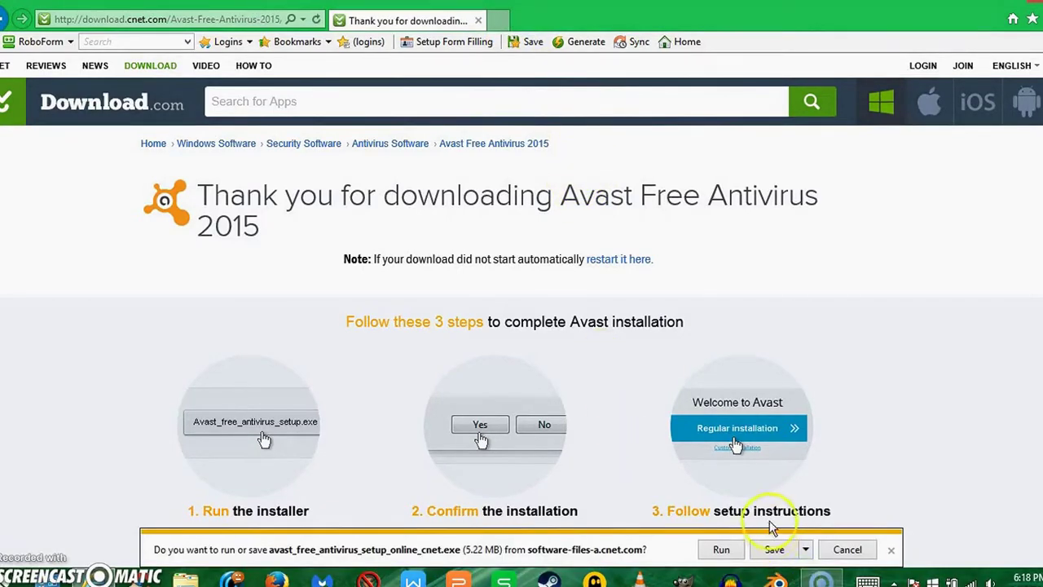
Step: Run the Avast installer, then load comodo.com in a fresh tab and scroll to its downloads
{"action": "left_click", "coordinate": [721, 551]}
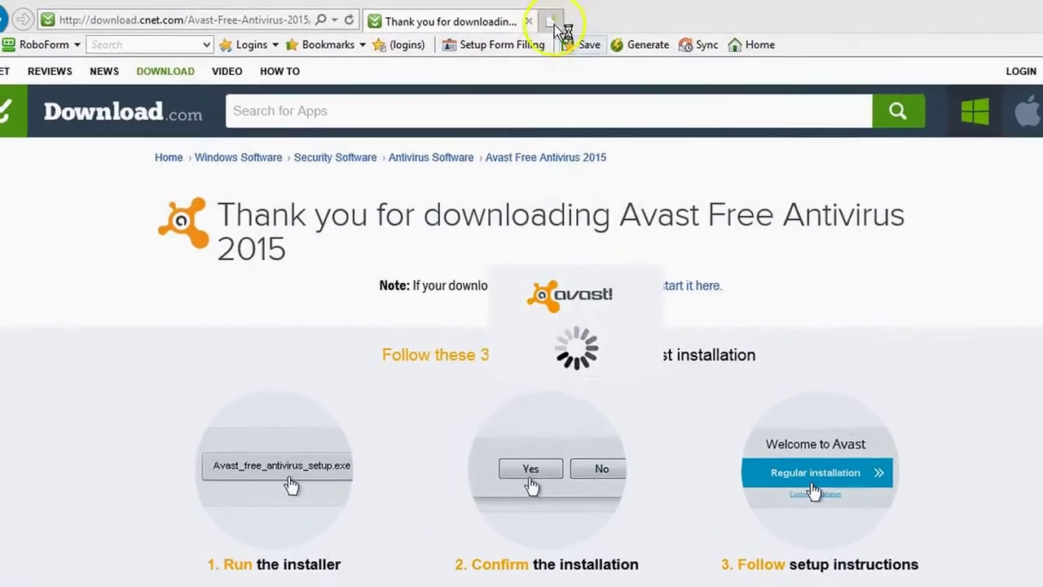
{"action": "left_click", "coordinate": [534, 19]}
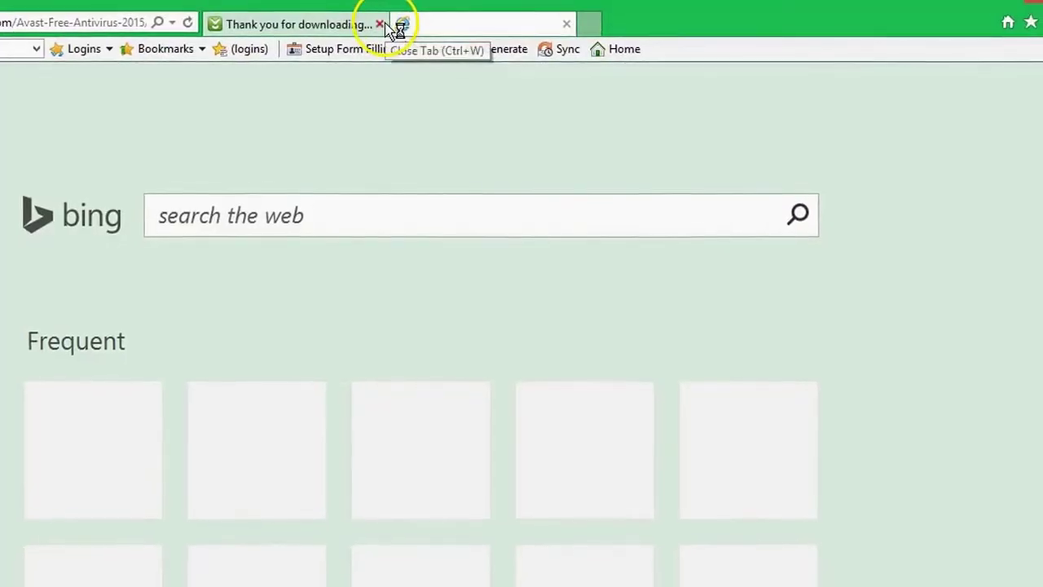
{"action": "left_click", "coordinate": [379, 24]}
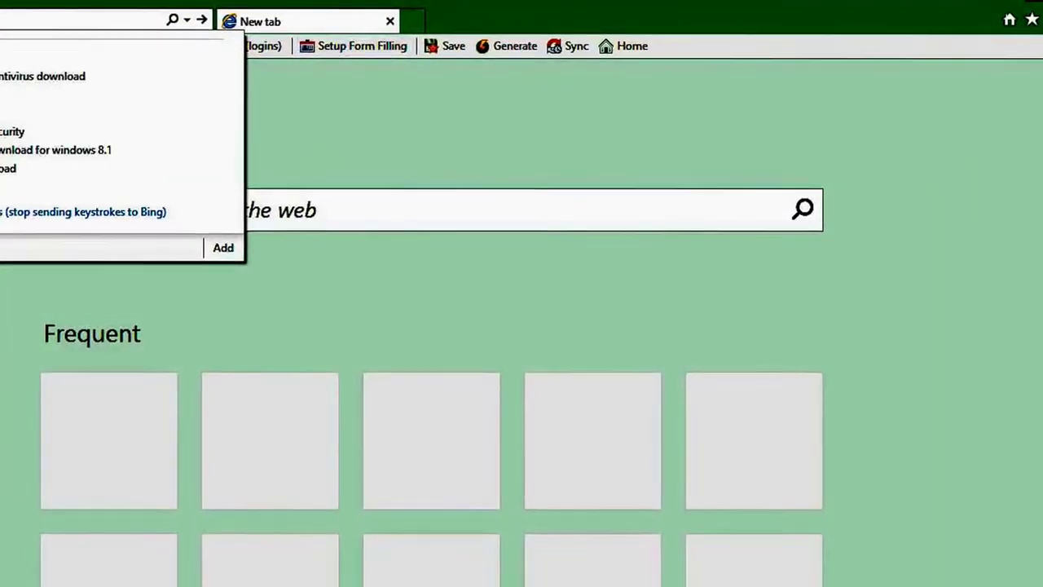
{"action": "key", "text": "Return"}
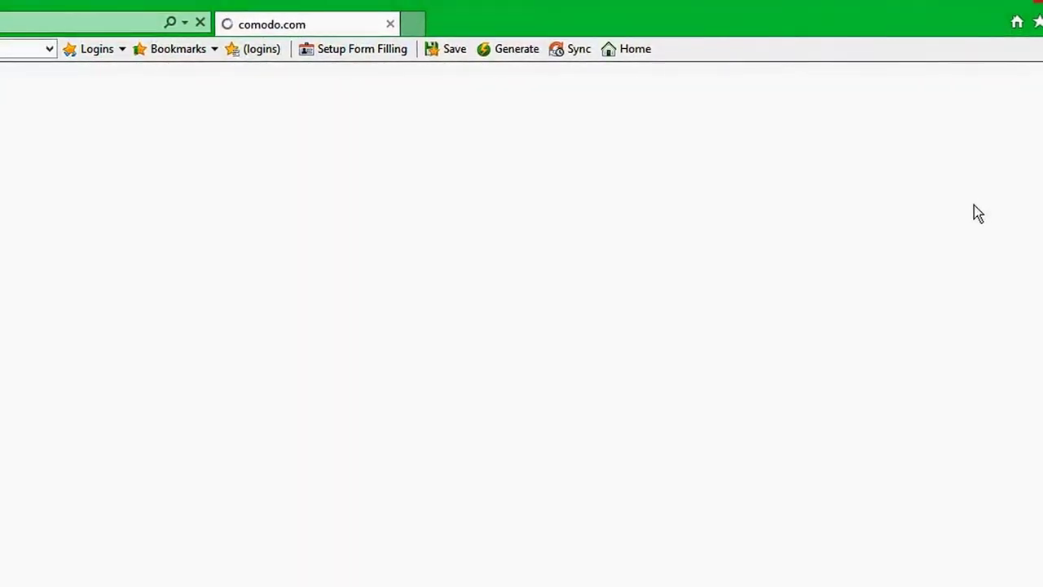
{"action": "left_click", "coordinate": [651, 233]}
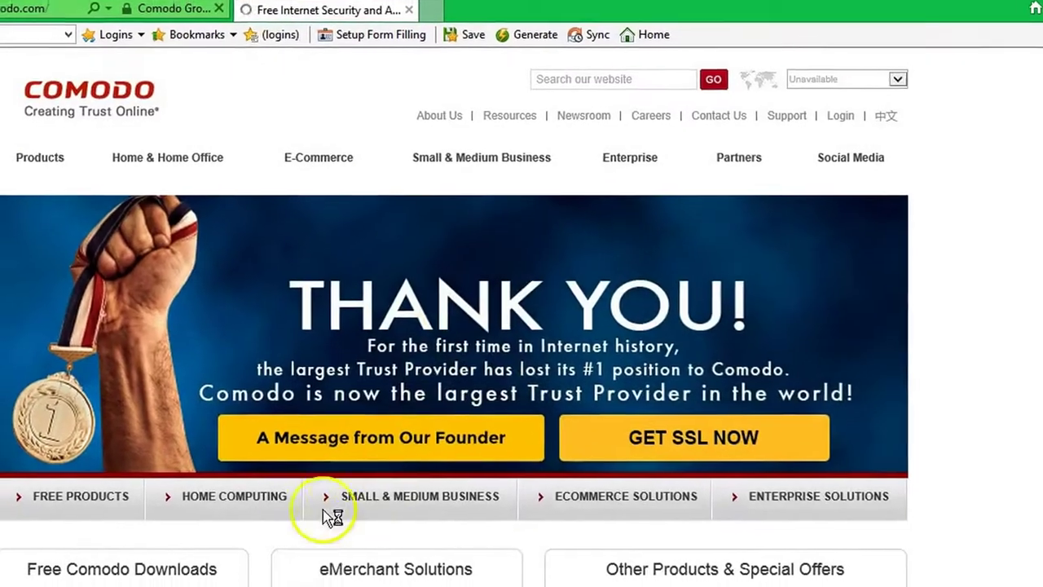
{"action": "scroll", "coordinate": [373, 394], "scroll_direction": "down", "scroll_amount": 3}
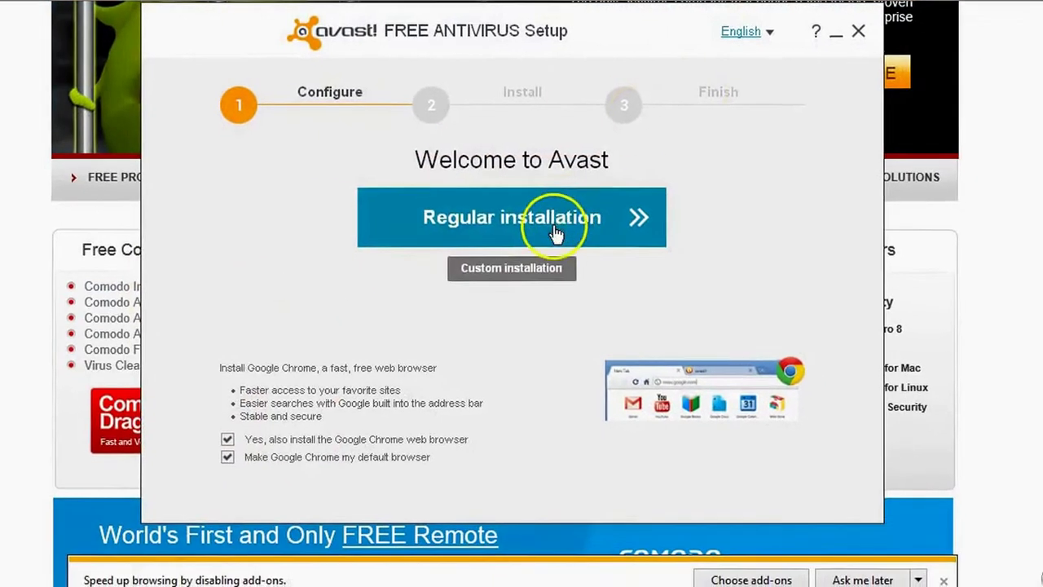
Step: Decline the bundled Google Chrome offer and choose a custom Avast installation
{"action": "left_click", "coordinate": [231, 444]}
{"action": "left_click", "coordinate": [216, 421]}
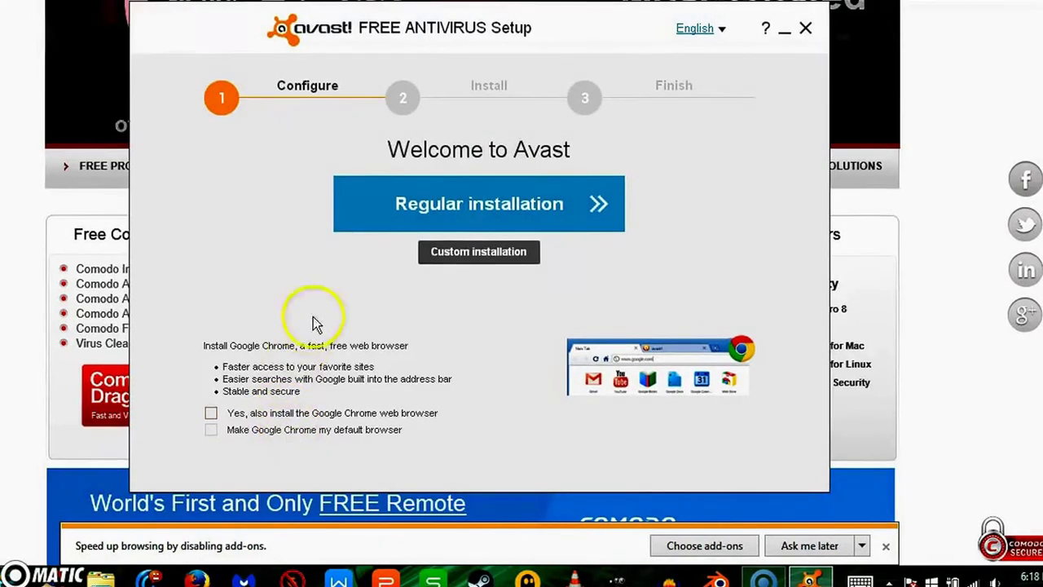
{"action": "left_click", "coordinate": [481, 255]}
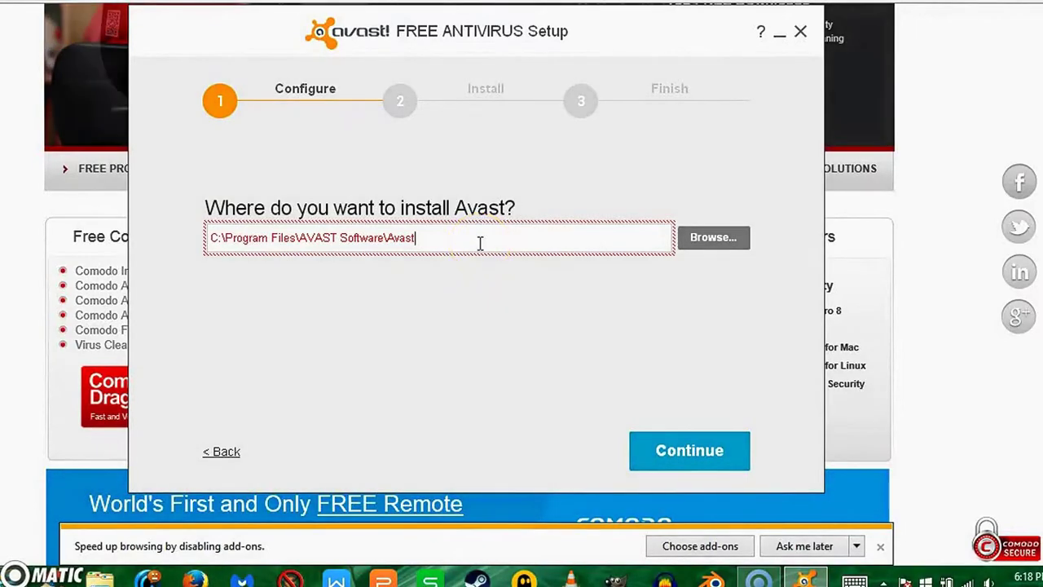
Step: Set the install folder to C:\Avast and accept the default components
{"action": "left_click_drag", "start_coordinate": [480, 243], "coordinate": [229, 250]}
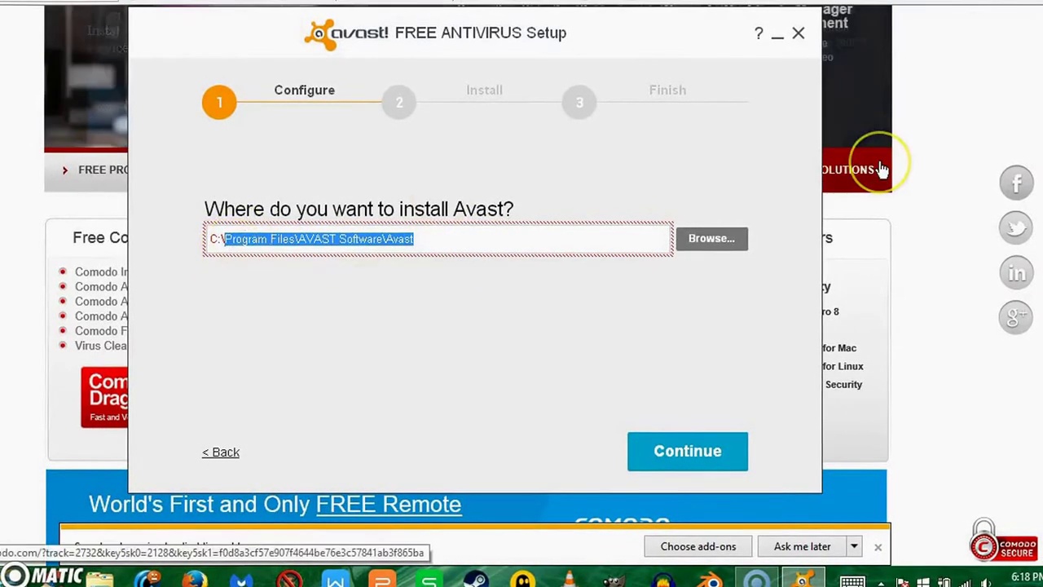
{"action": "type", "text": "Av"}
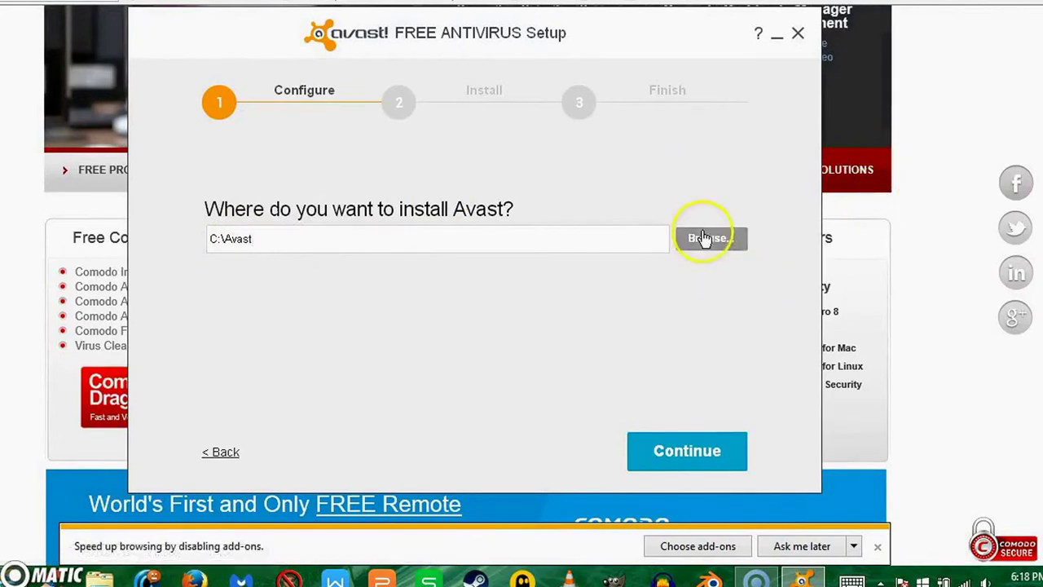
{"action": "left_click", "coordinate": [724, 451]}
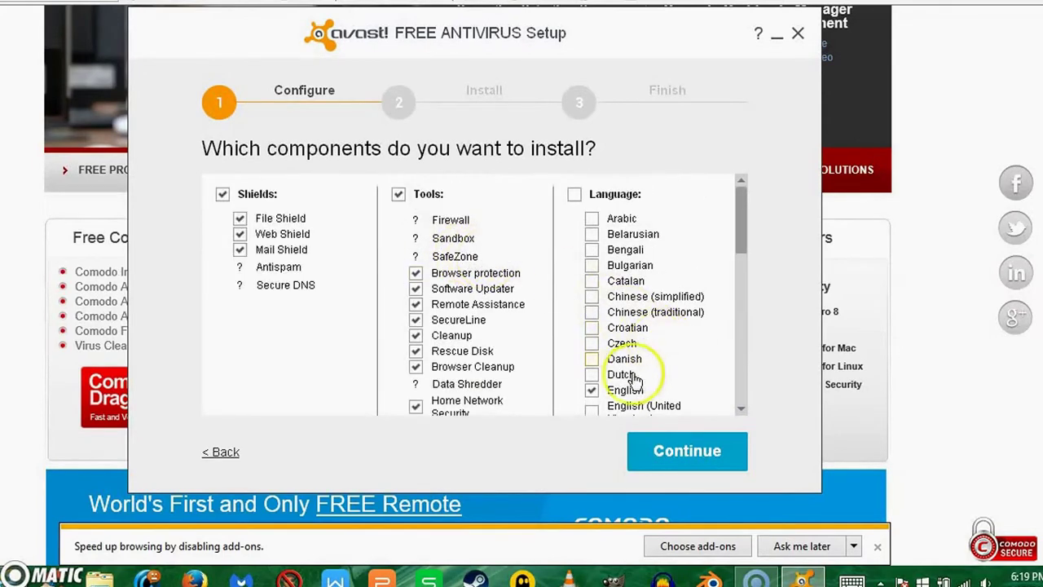
{"action": "scroll", "coordinate": [568, 356], "scroll_direction": "down", "scroll_amount": 1}
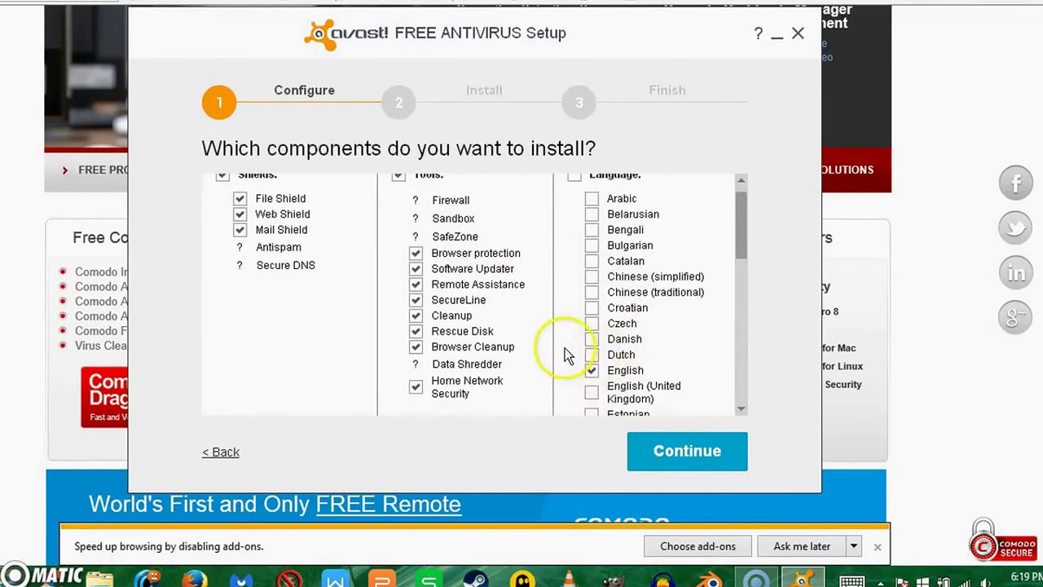
{"action": "left_click", "coordinate": [688, 454]}
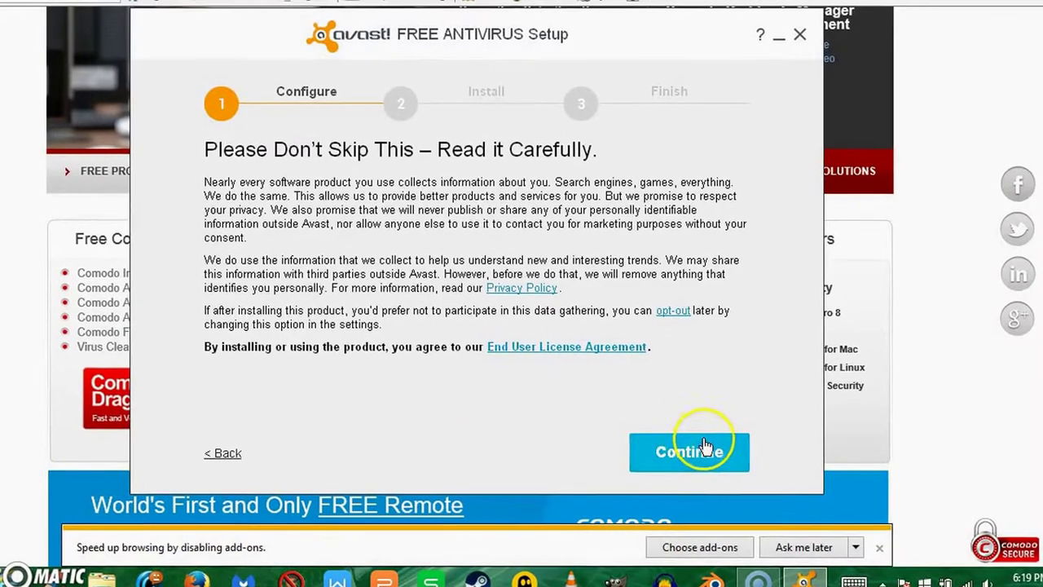
Step: Accept Avast's privacy notice to begin installing, and open Comodo's Firewall product page
{"action": "left_click", "coordinate": [709, 449]}
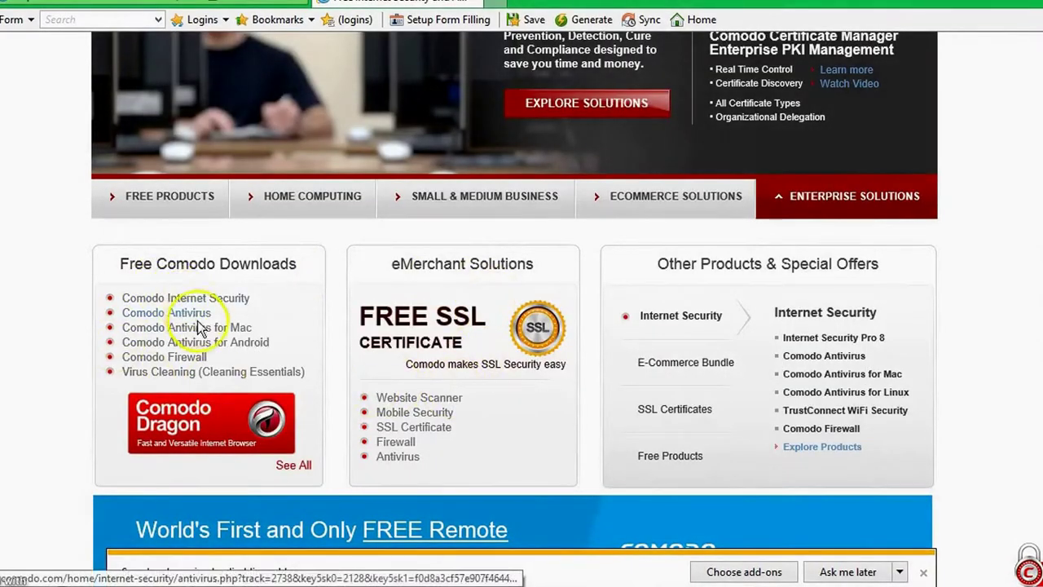
{"action": "scroll", "coordinate": [204, 269], "scroll_direction": "up", "scroll_amount": 3}
{"action": "scroll", "coordinate": [179, 212], "scroll_direction": "down", "scroll_amount": 6}
{"action": "scroll", "coordinate": [163, 196], "scroll_direction": "up", "scroll_amount": 1}
{"action": "scroll", "coordinate": [251, 425], "scroll_direction": "up", "scroll_amount": 3}
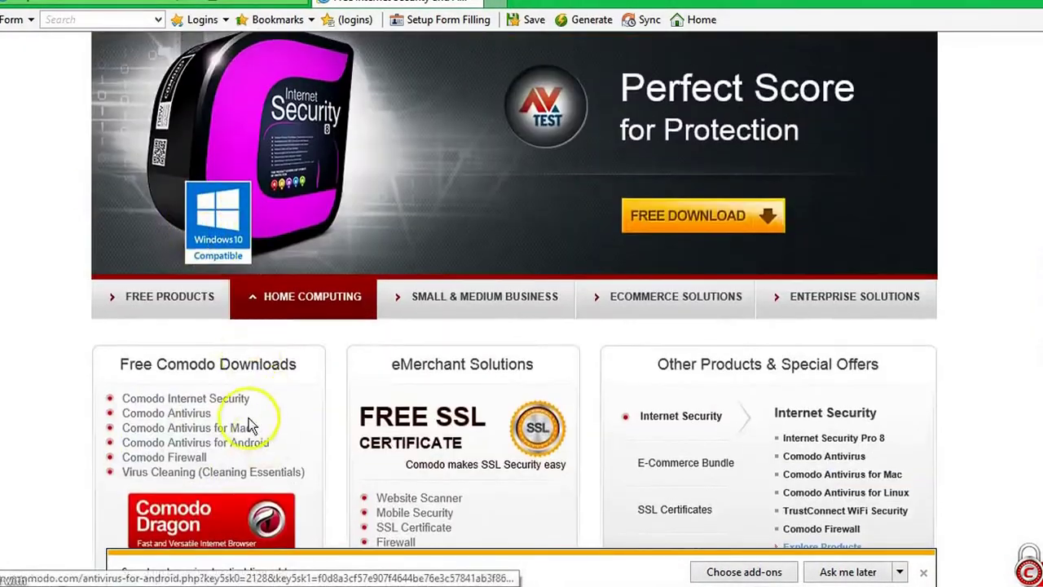
{"action": "scroll", "coordinate": [195, 477], "scroll_direction": "up", "scroll_amount": 1}
{"action": "scroll", "coordinate": [196, 477], "scroll_direction": "down", "scroll_amount": 1}
{"action": "left_click", "coordinate": [199, 457]}
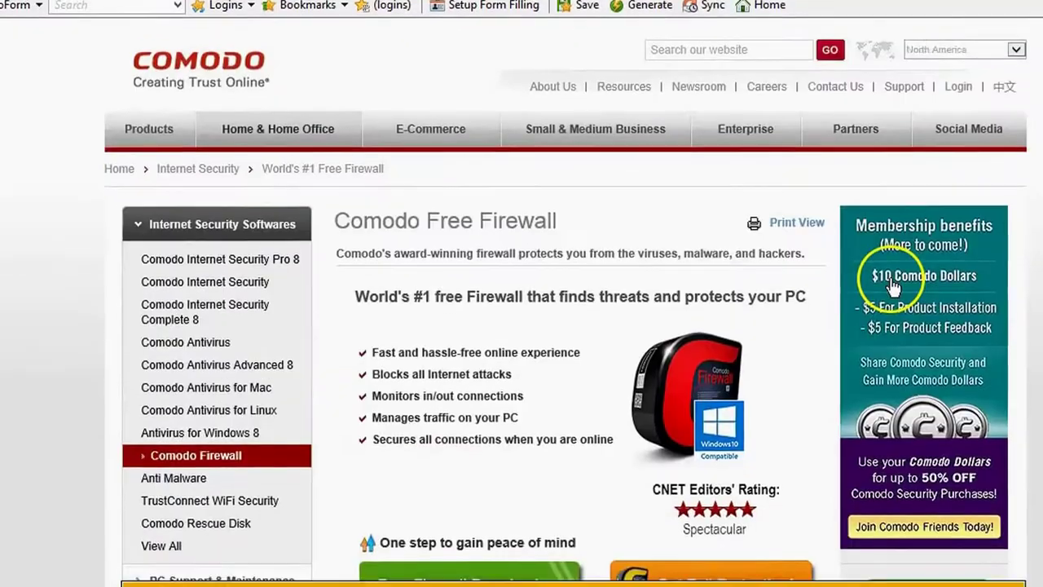
Step: Start the free Comodo Firewall download
{"action": "scroll", "coordinate": [951, 275], "scroll_direction": "down", "scroll_amount": 3}
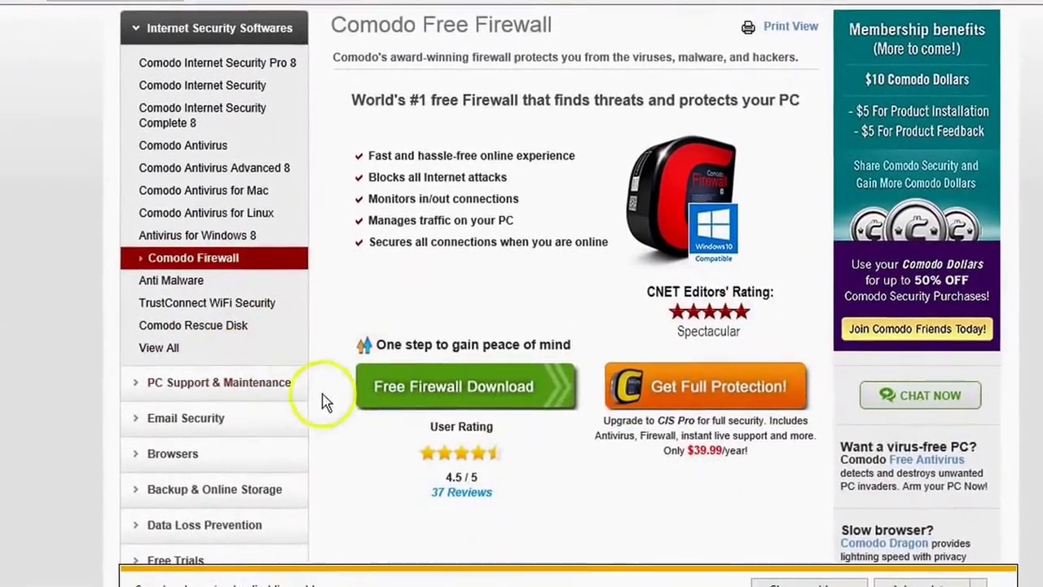
{"action": "left_click", "coordinate": [363, 387]}
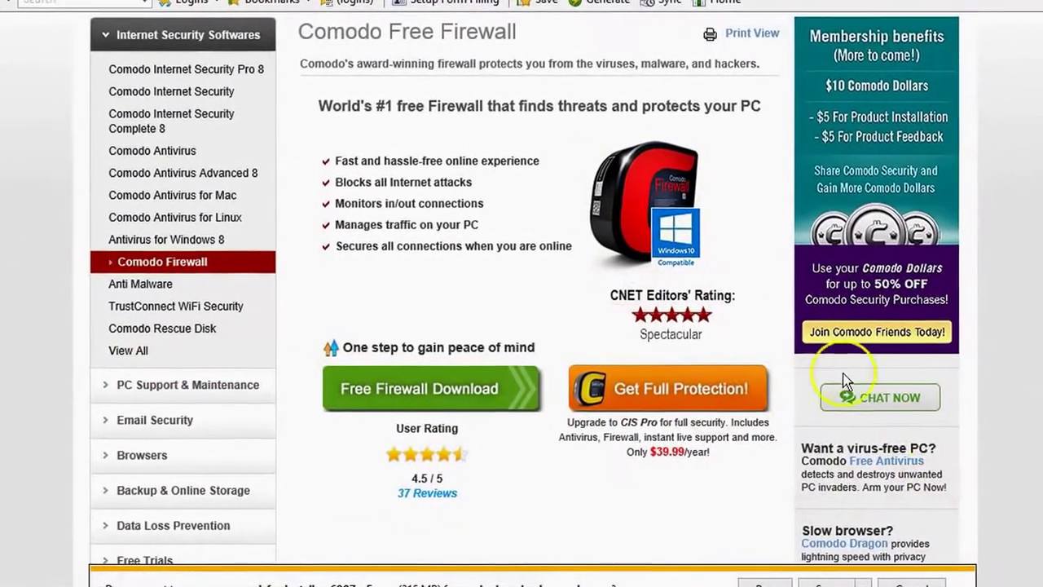
{"action": "scroll", "coordinate": [158, 367], "scroll_direction": "up", "scroll_amount": 3}
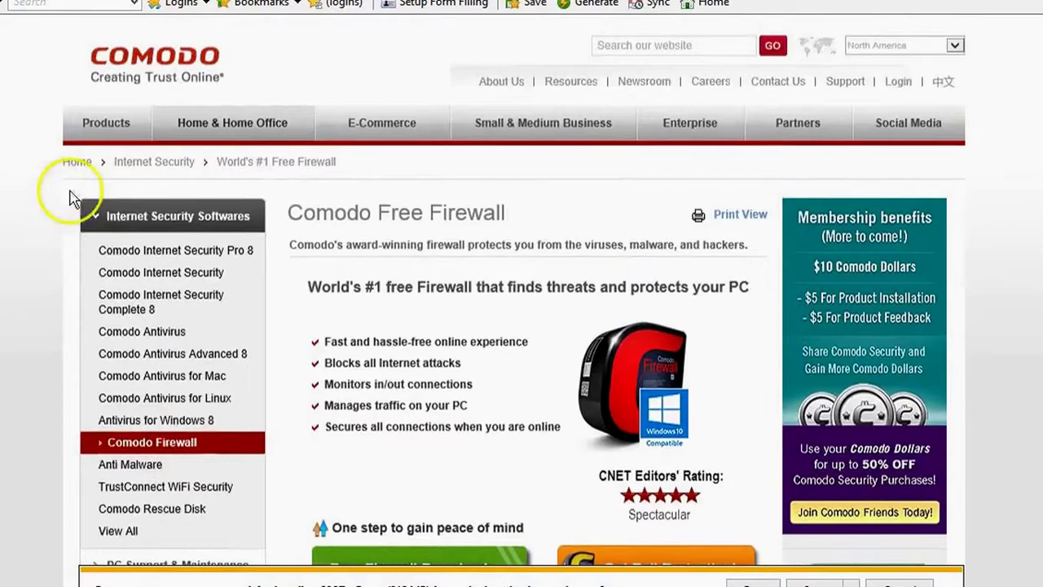
{"action": "scroll", "coordinate": [269, 281], "scroll_direction": "down", "scroll_amount": 5}
{"action": "scroll", "coordinate": [351, 278], "scroll_direction": "up", "scroll_amount": 1}
{"action": "left_click", "coordinate": [351, 282]}
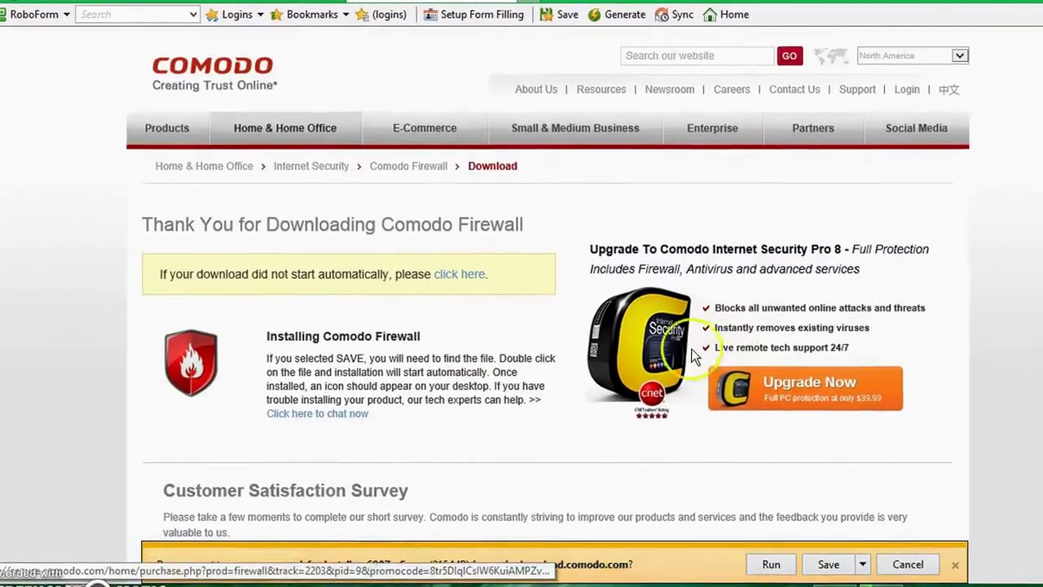
Step: Run the downloaded Comodo Firewall installer and dismiss the identity-creation tip
{"action": "left_click", "coordinate": [770, 563]}
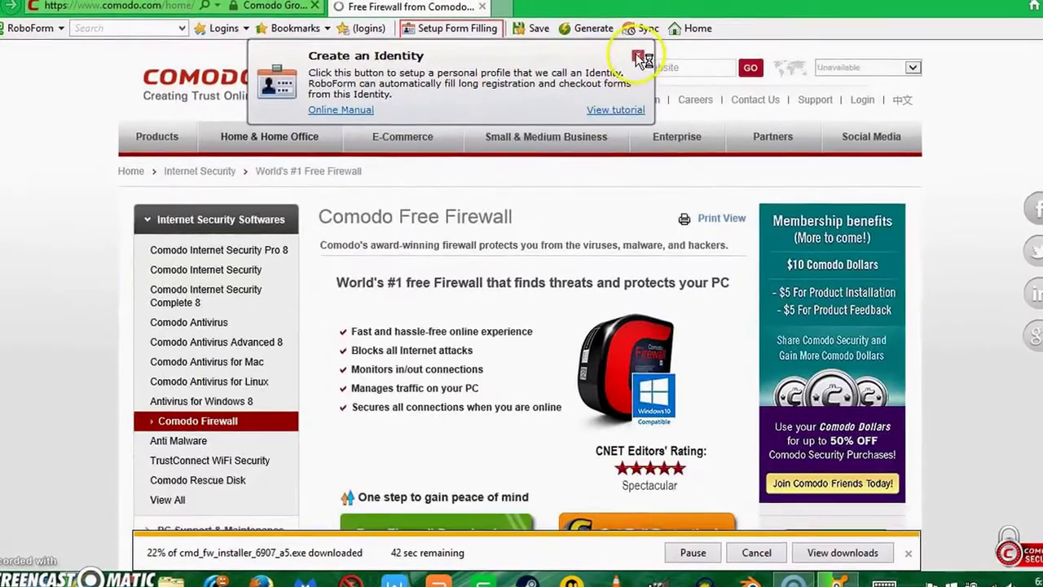
{"action": "left_click", "coordinate": [645, 52]}
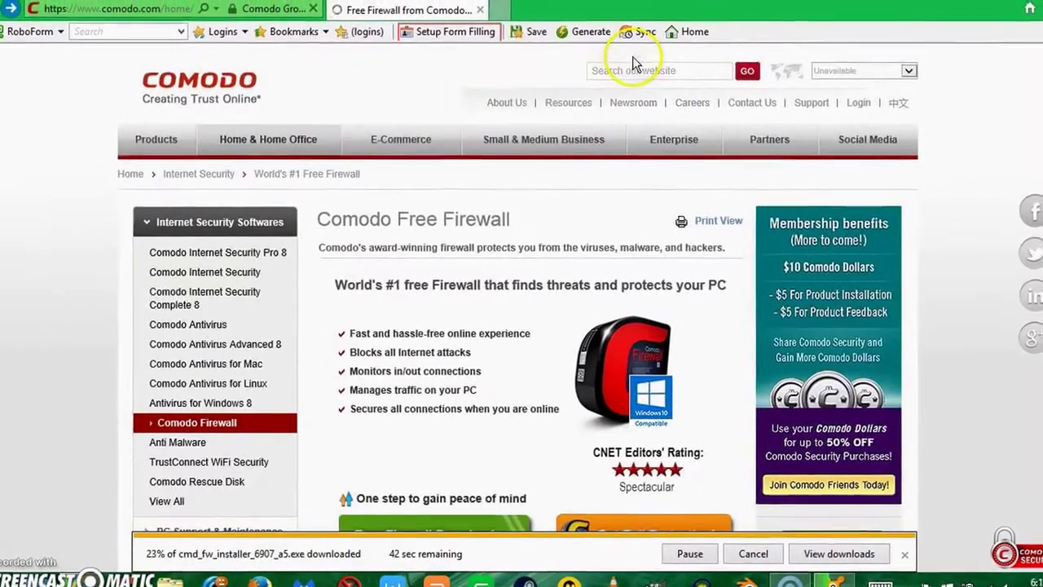
{"action": "scroll", "coordinate": [358, 326], "scroll_direction": "down", "scroll_amount": 1}
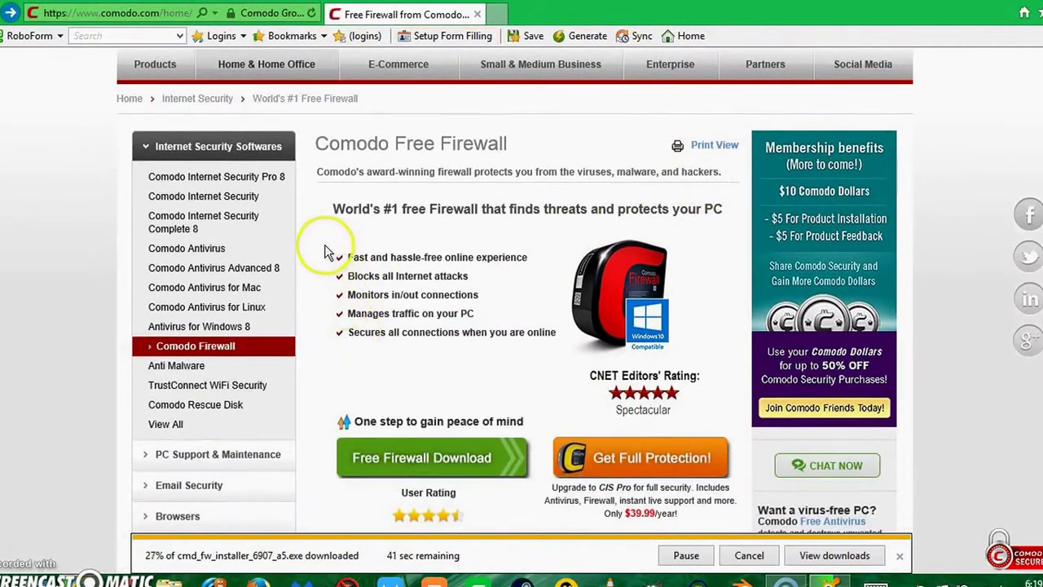
{"action": "left_click_drag", "start_coordinate": [529, 318], "coordinate": [559, 345]}
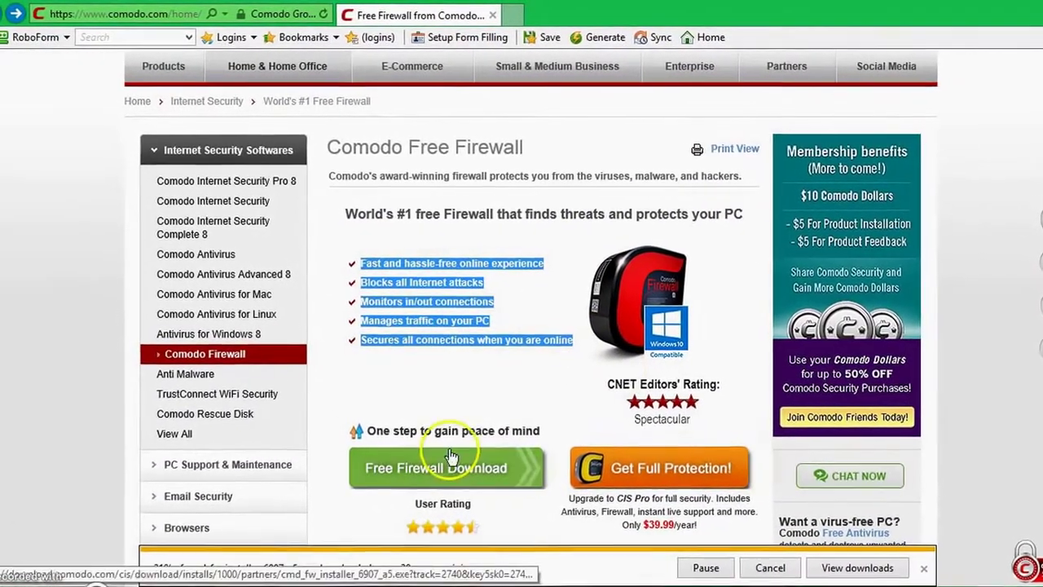
{"action": "left_click", "coordinate": [432, 372]}
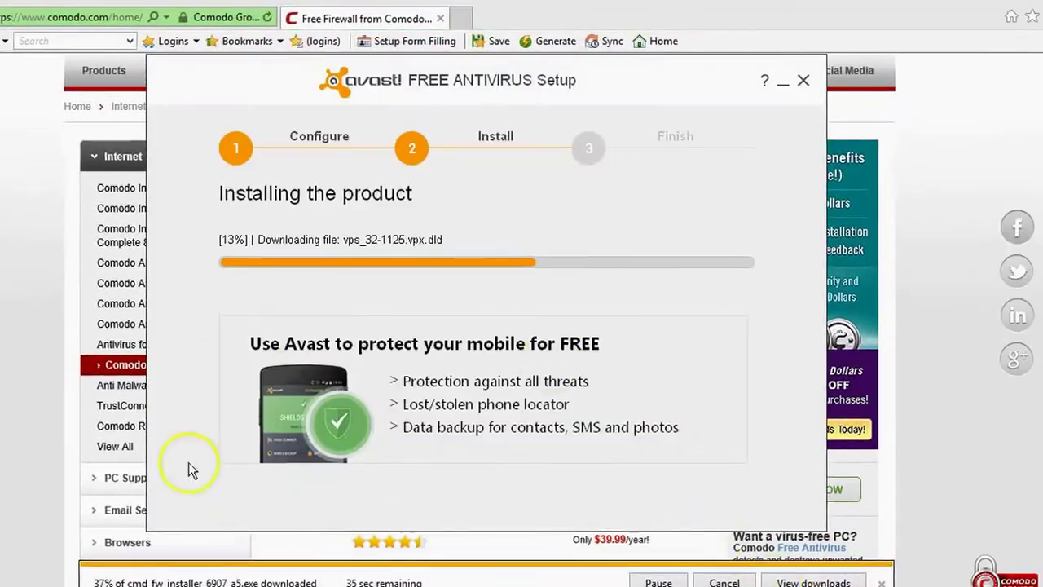
Step: Switch between the Comodo download page and the Avast setup while both progress
{"action": "left_click", "coordinate": [58, 258]}
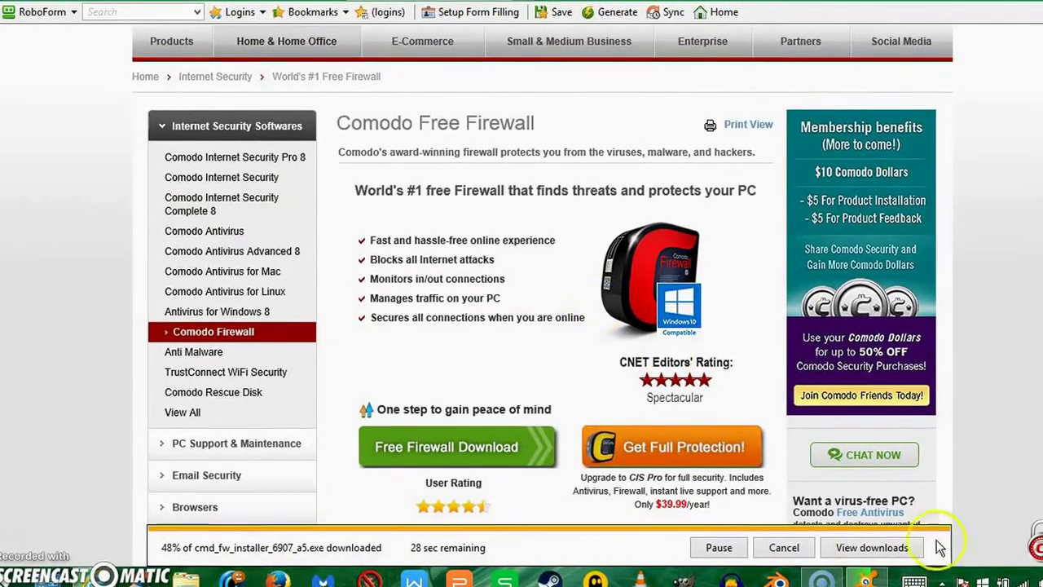
{"action": "left_click", "coordinate": [742, 513]}
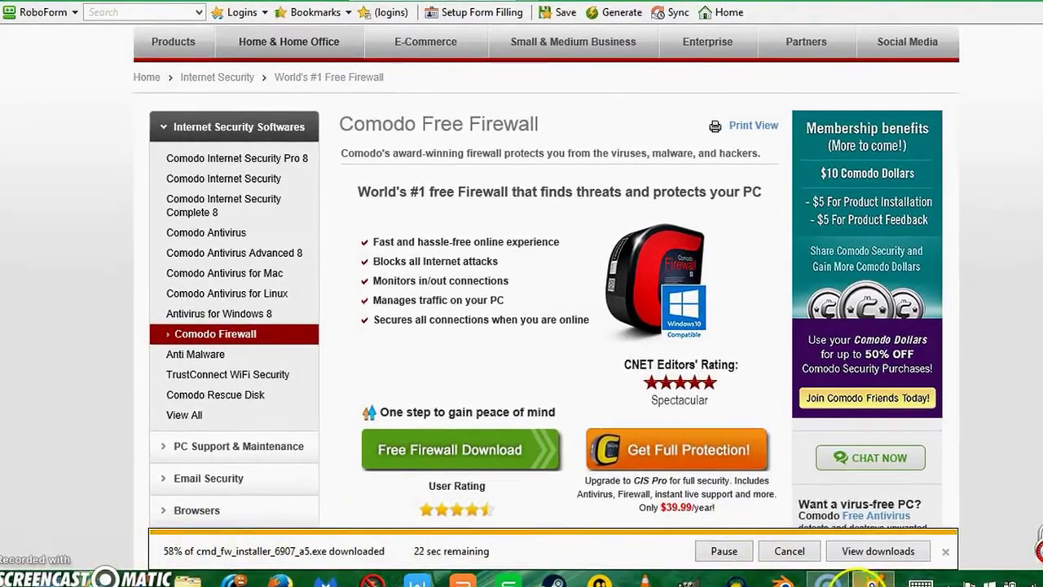
{"action": "left_click", "coordinate": [871, 580]}
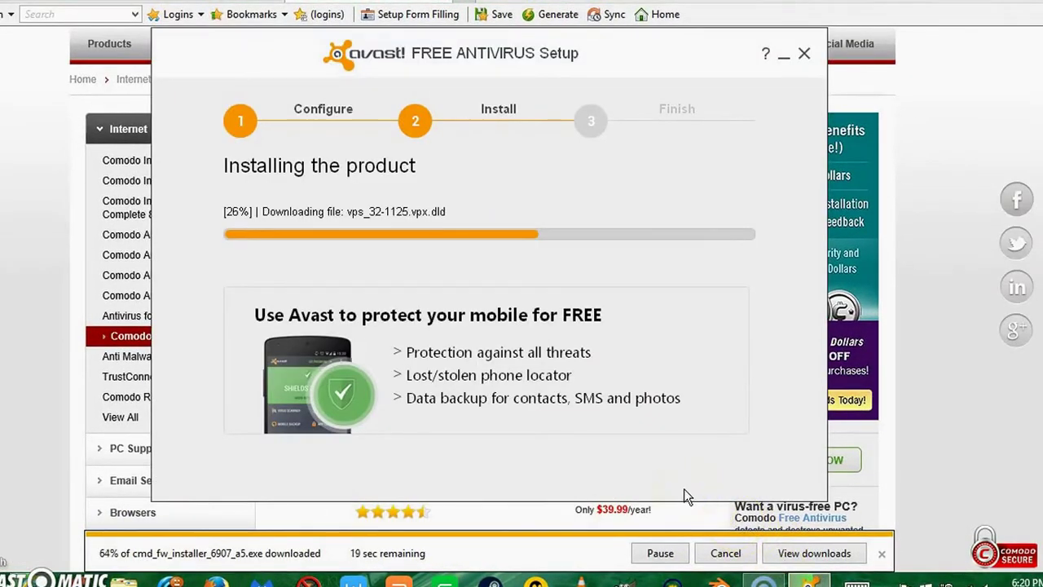
{"action": "left_click", "coordinate": [658, 87]}
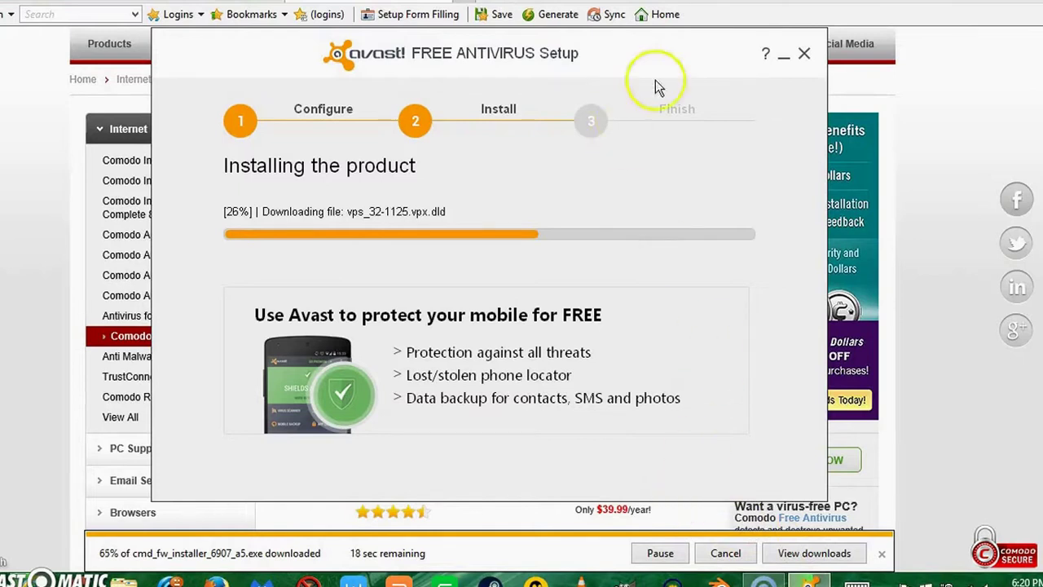
{"action": "left_click", "coordinate": [746, 51]}
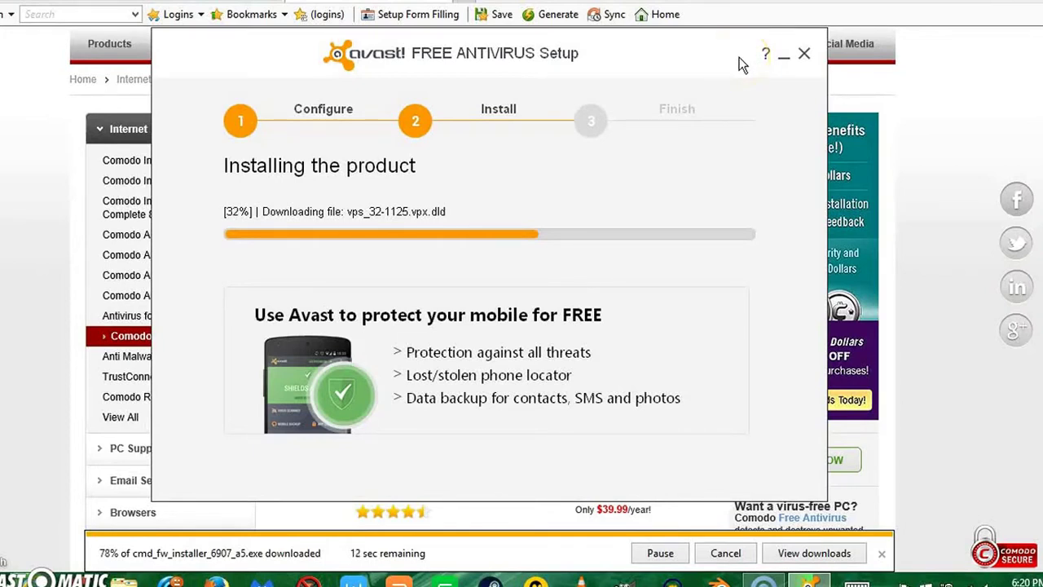
{"action": "left_click", "coordinate": [607, 207]}
Step: Untick Chromodo as default browser and exclude GeekBuddy and Chromodo, leaving only COMODO Firewall (121 MB)
{"action": "left_click", "coordinate": [427, 232]}
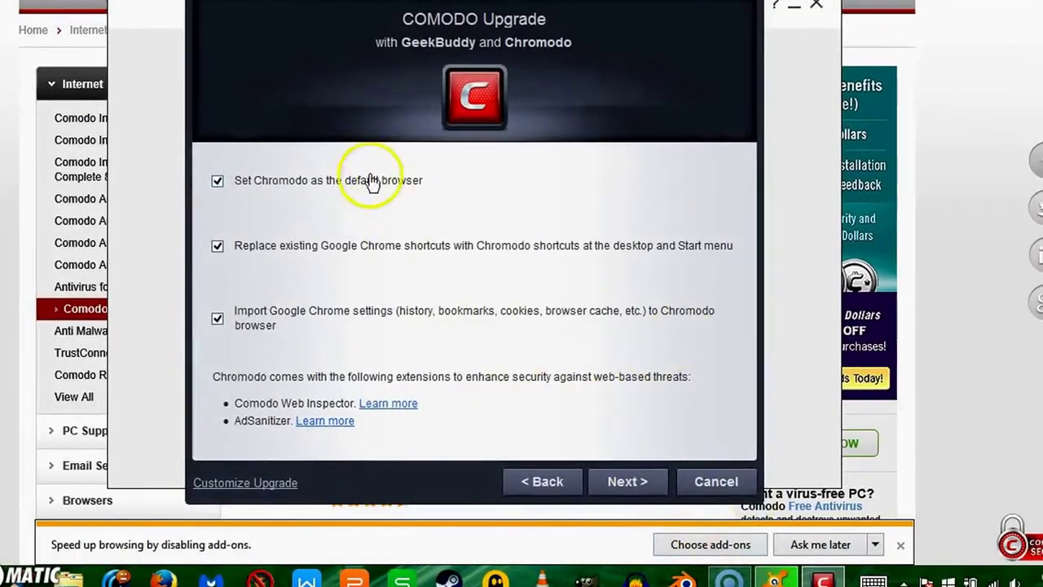
{"action": "left_click", "coordinate": [382, 185]}
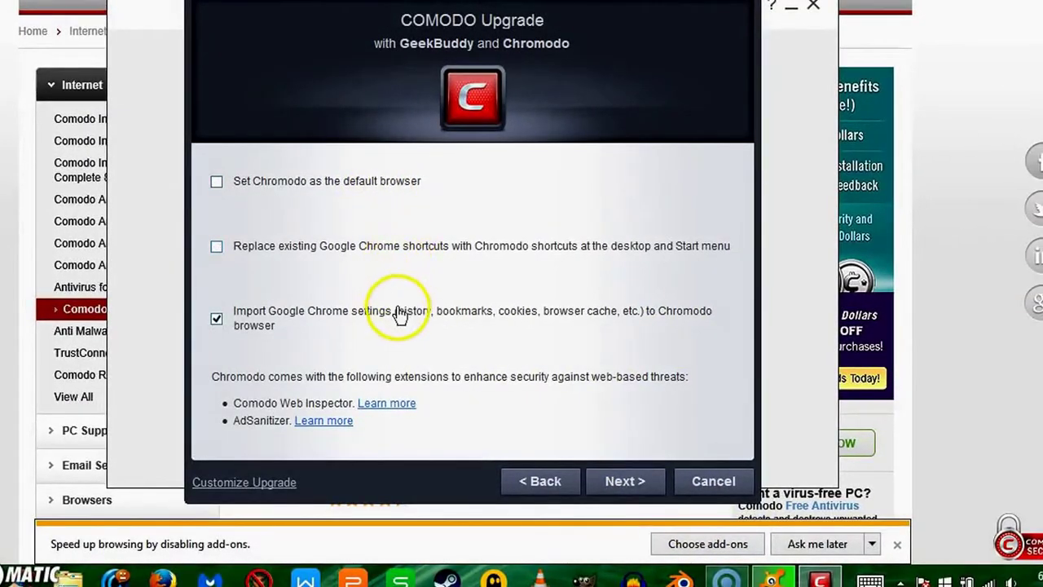
{"action": "left_click", "coordinate": [273, 483]}
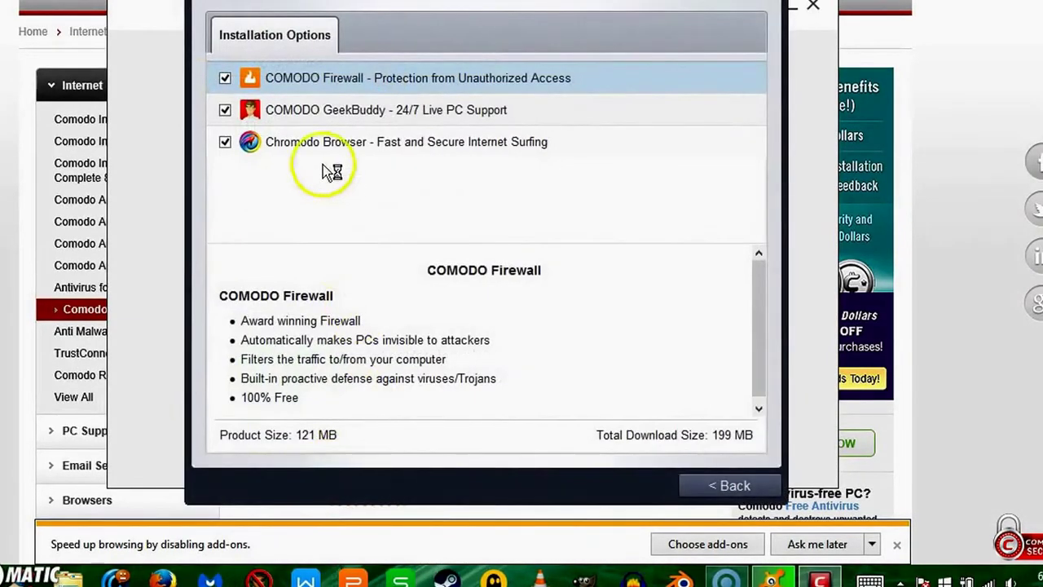
{"action": "left_click", "coordinate": [224, 111]}
{"action": "left_click", "coordinate": [223, 146]}
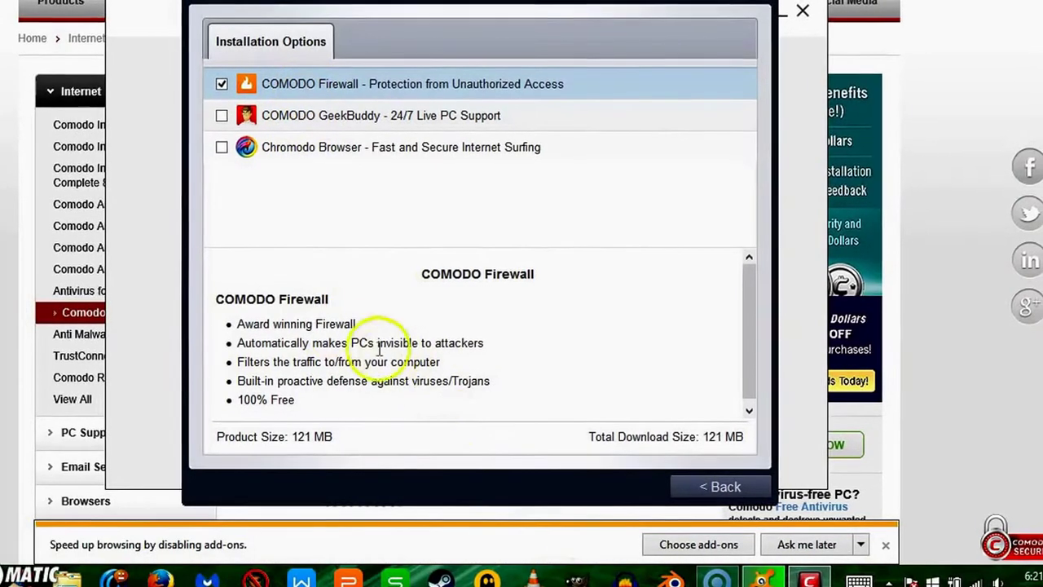
{"action": "left_click_drag", "start_coordinate": [242, 322], "coordinate": [462, 391]}
{"action": "left_click", "coordinate": [723, 486]}
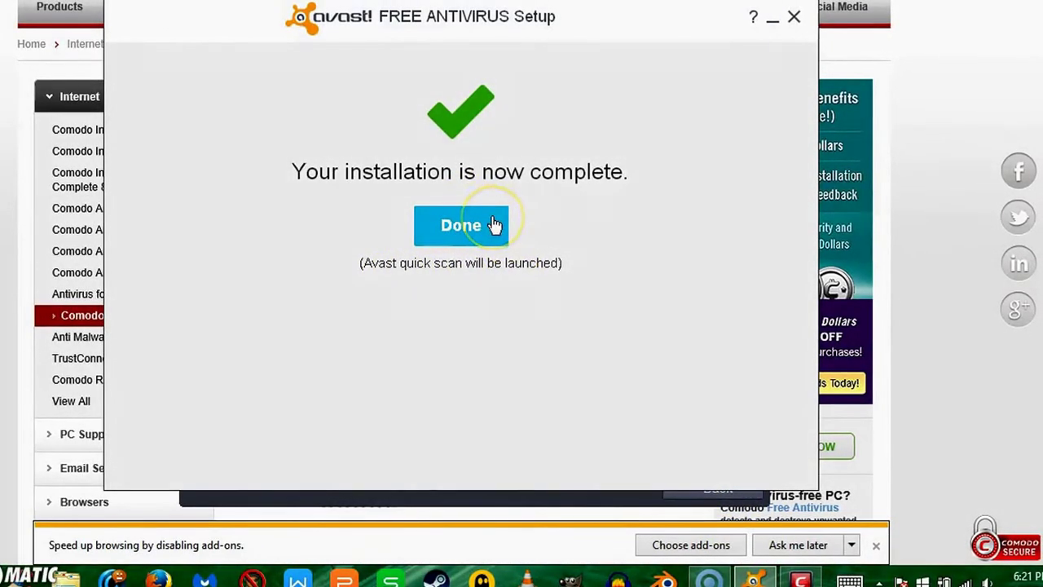
Step: Close the finished Avast setup and recheck Comodo's component list before continuing
{"action": "left_click", "coordinate": [494, 226]}
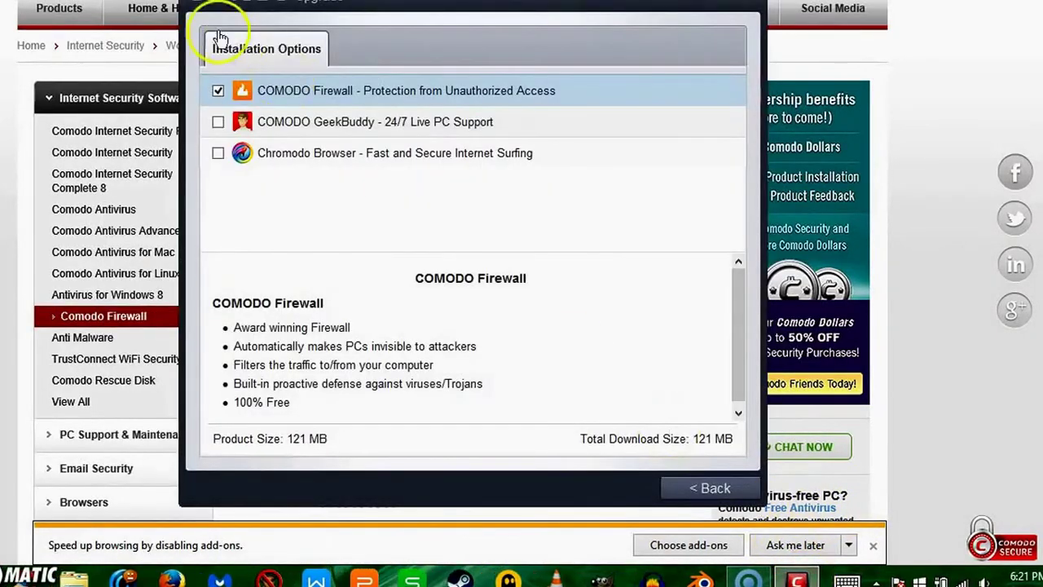
{"action": "left_click", "coordinate": [701, 487]}
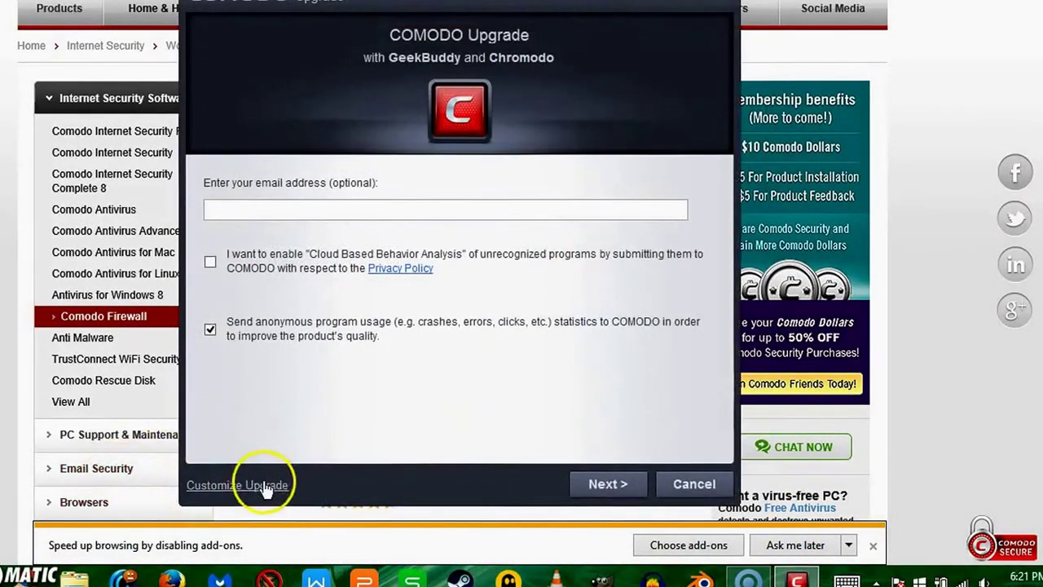
{"action": "left_click", "coordinate": [265, 488]}
{"action": "left_click", "coordinate": [711, 486]}
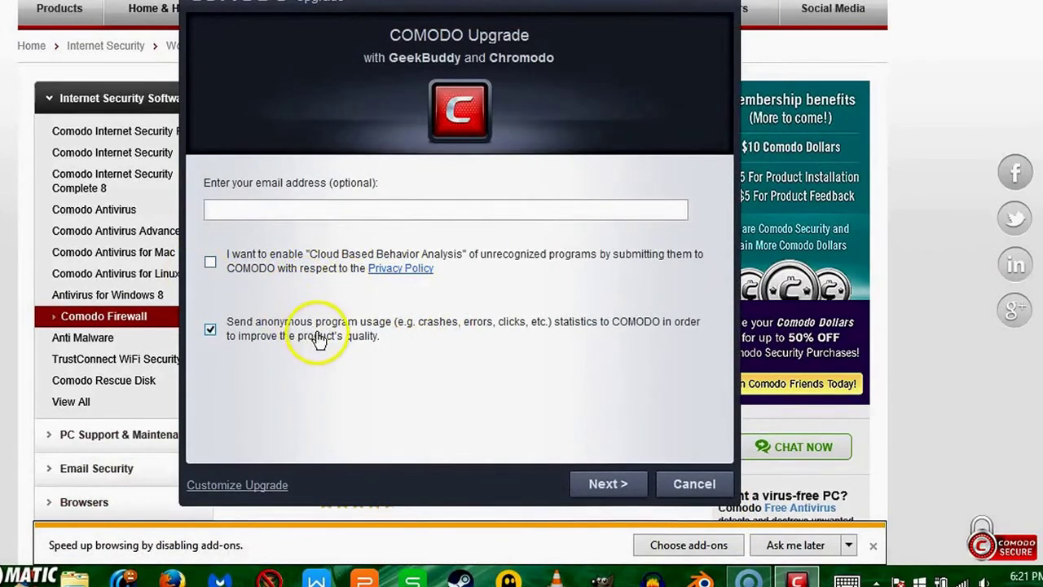
{"action": "left_click", "coordinate": [610, 483]}
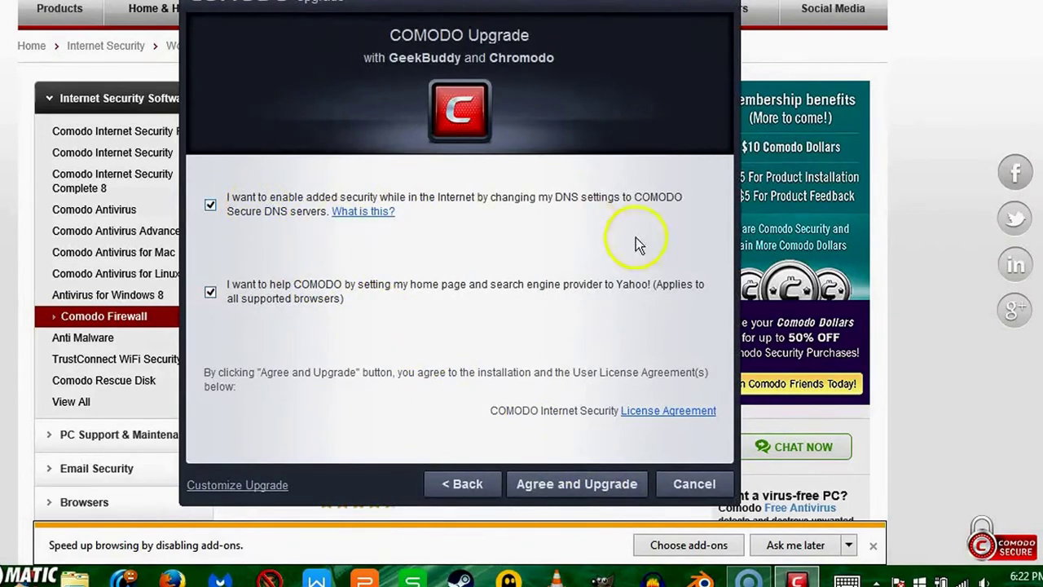
Step: Decline Comodo Secure DNS and the Yahoo home page, then agree and start installing
{"action": "left_click", "coordinate": [458, 222]}
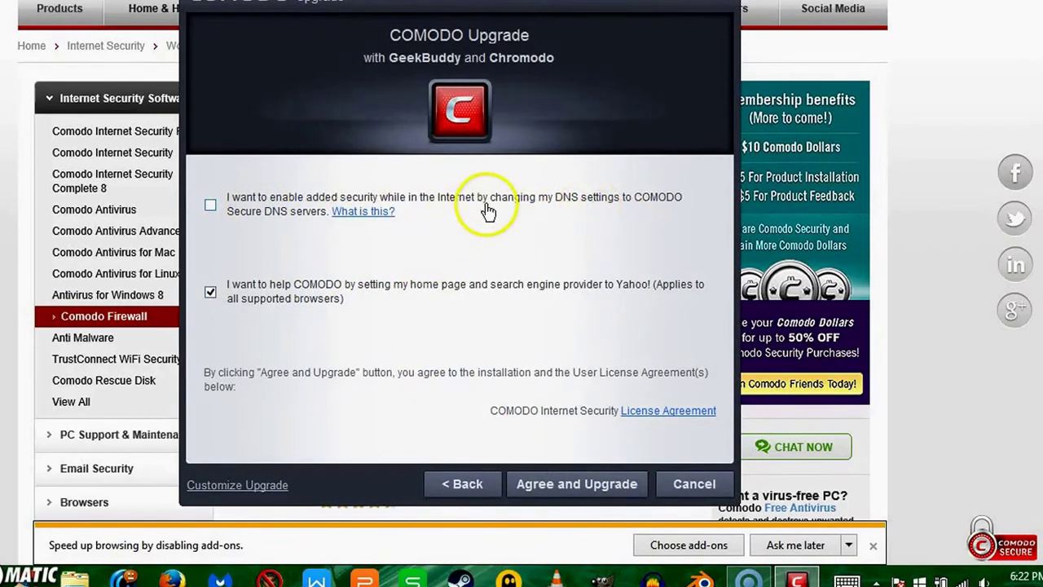
{"action": "left_click", "coordinate": [506, 223]}
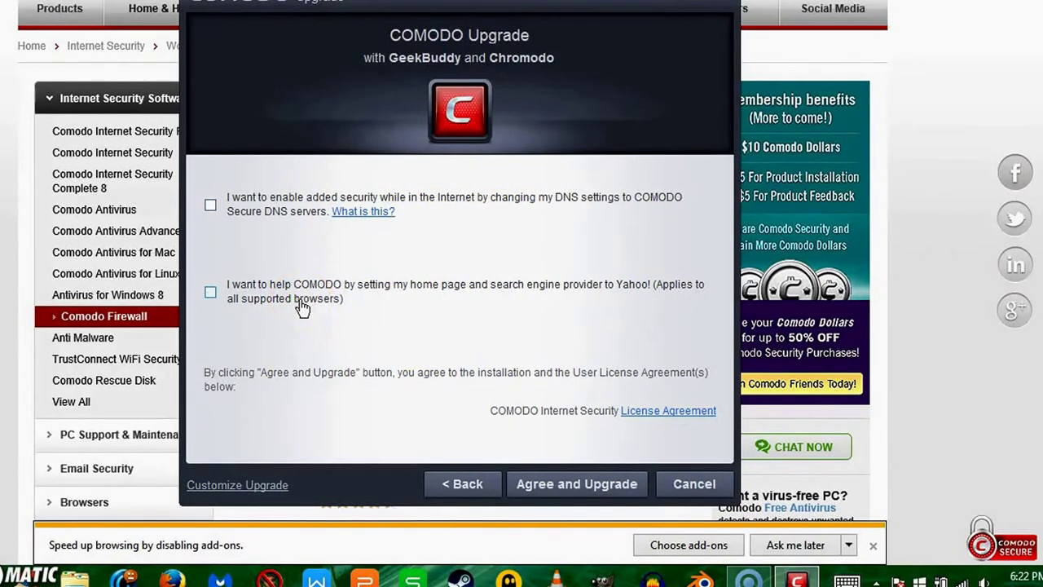
{"action": "left_click", "coordinate": [617, 486]}
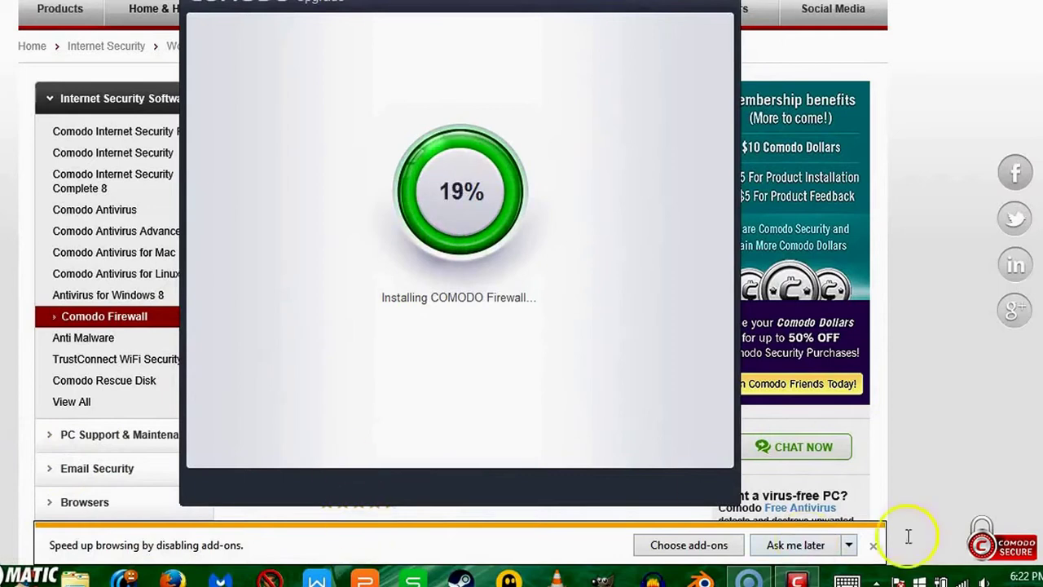
Step: Open the full Action Center window and view the installed antispyware apps list
{"action": "left_click", "coordinate": [902, 573]}
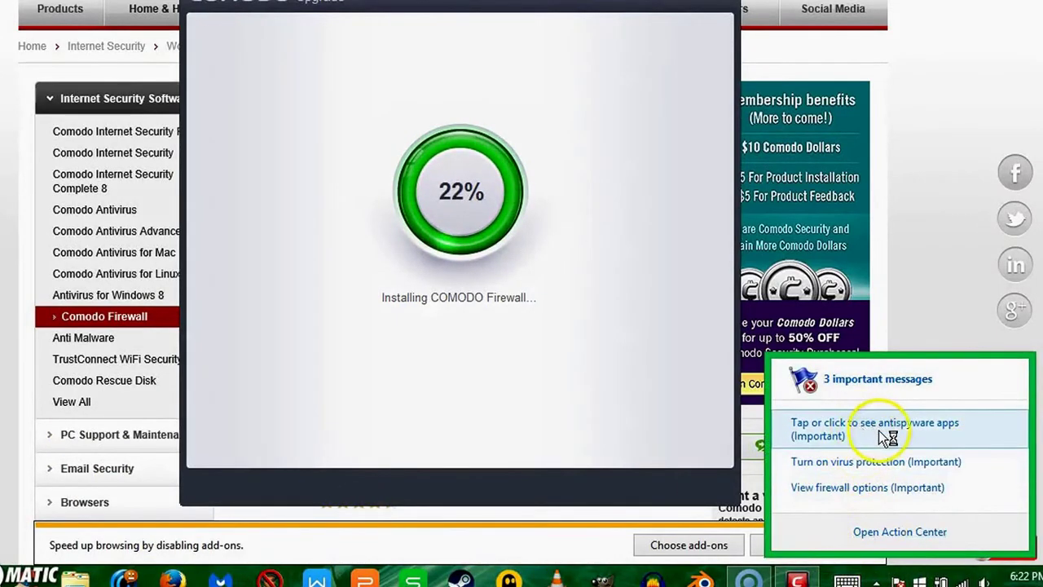
{"action": "left_click", "coordinate": [922, 538]}
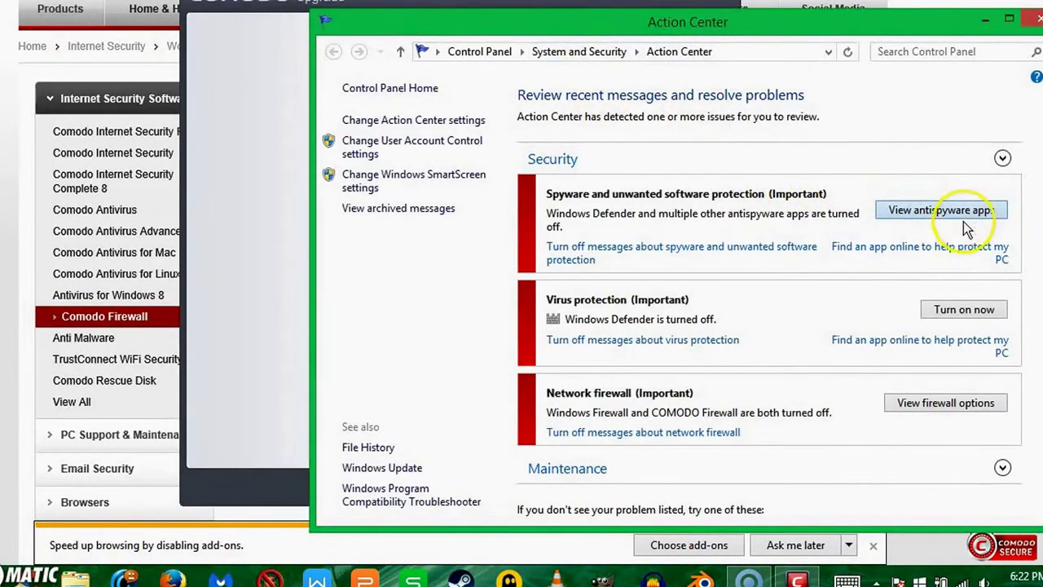
{"action": "left_click", "coordinate": [937, 212]}
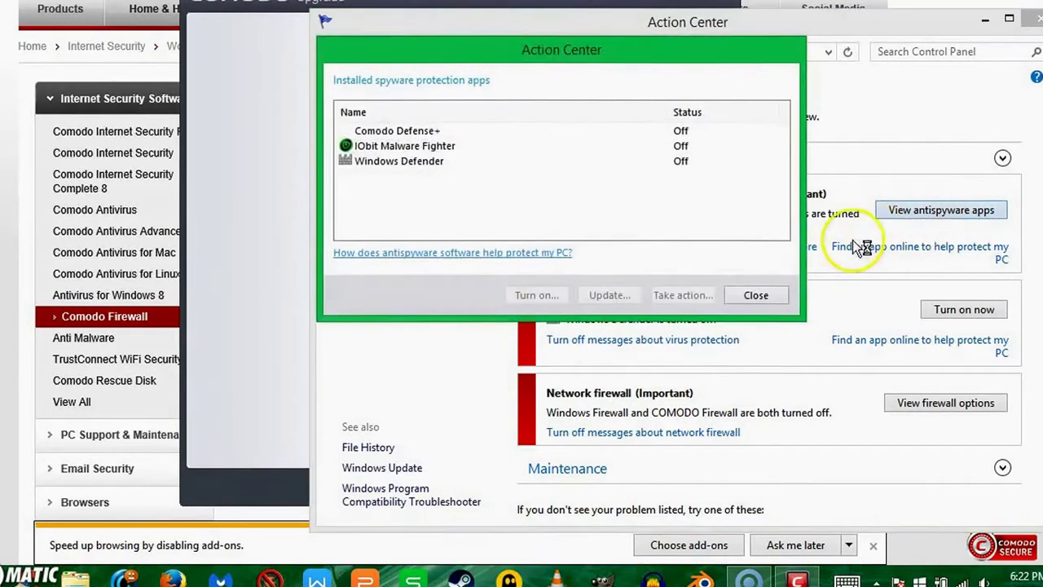
{"action": "left_click", "coordinate": [762, 295]}
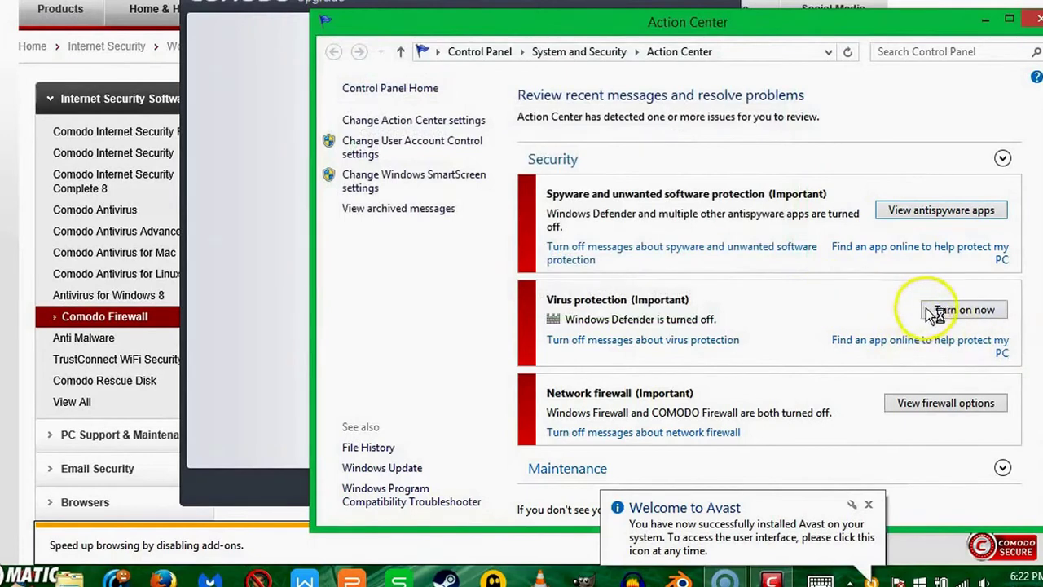
{"action": "left_click", "coordinate": [965, 310]}
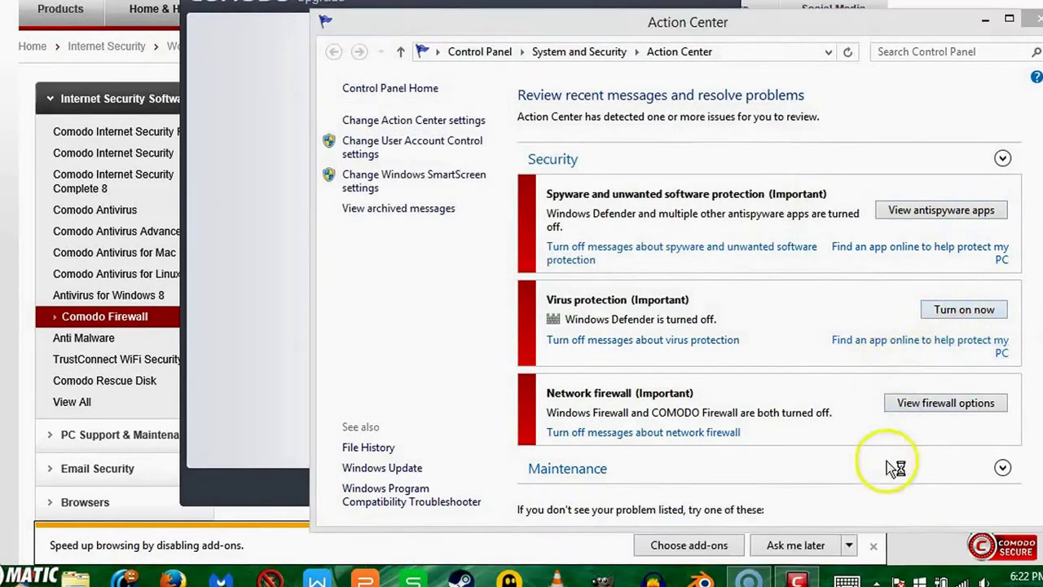
Step: Open Avast from the notification area and turn on virus protection in Action Center
{"action": "left_click", "coordinate": [877, 581]}
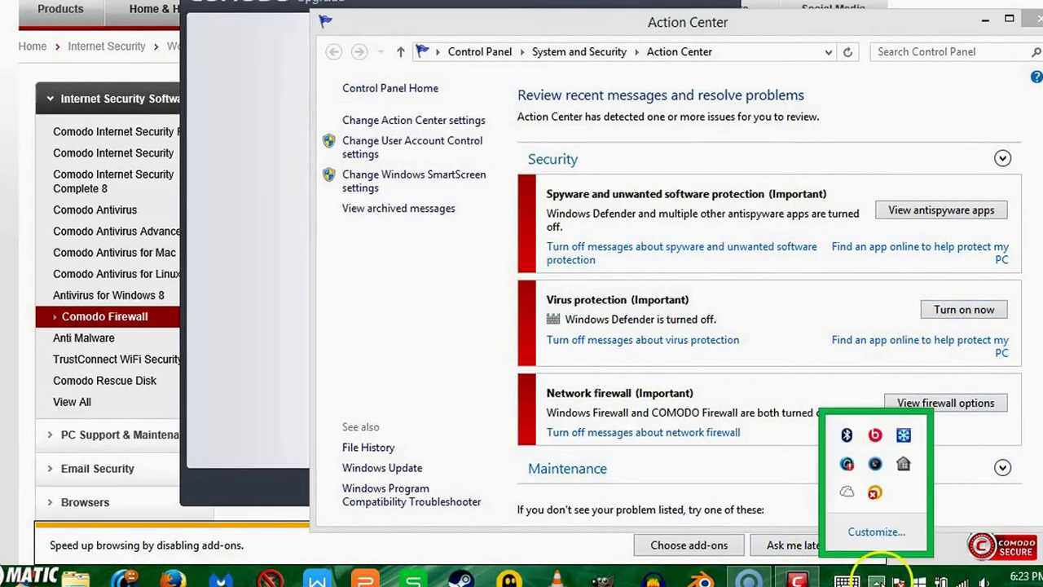
{"action": "left_click", "coordinate": [878, 493]}
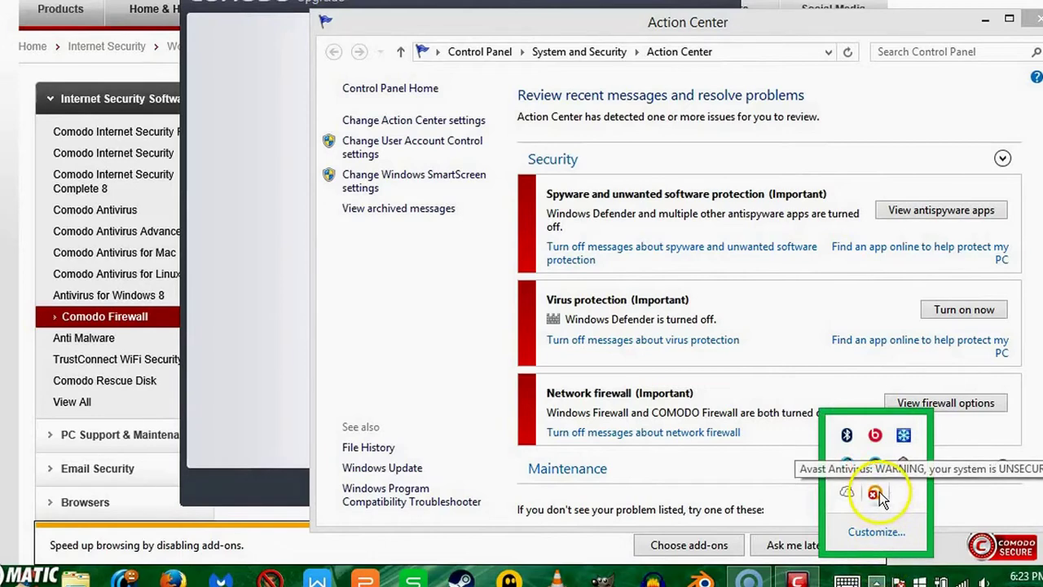
{"action": "left_click", "coordinate": [942, 209]}
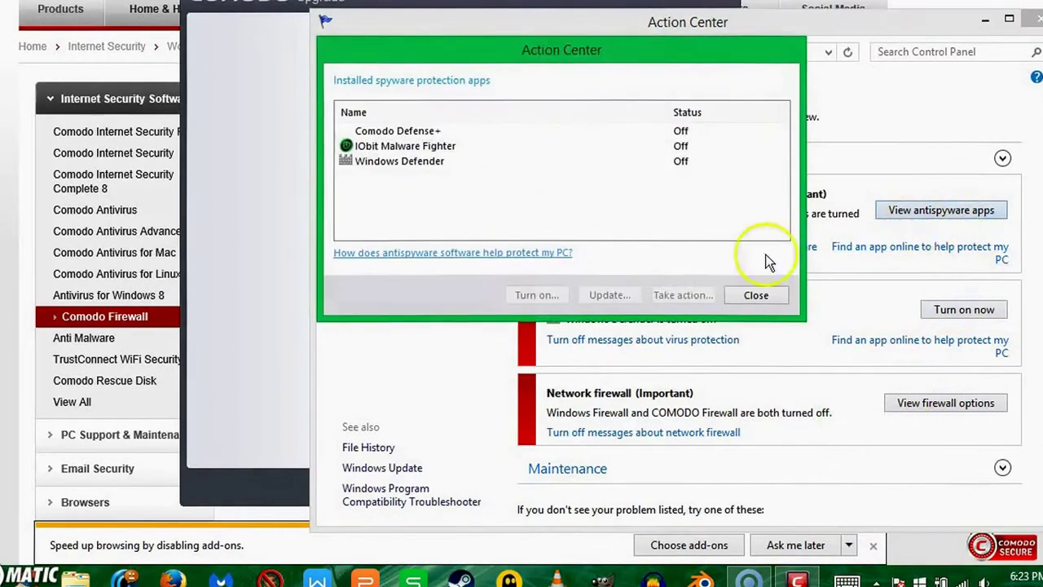
{"action": "left_click", "coordinate": [758, 298]}
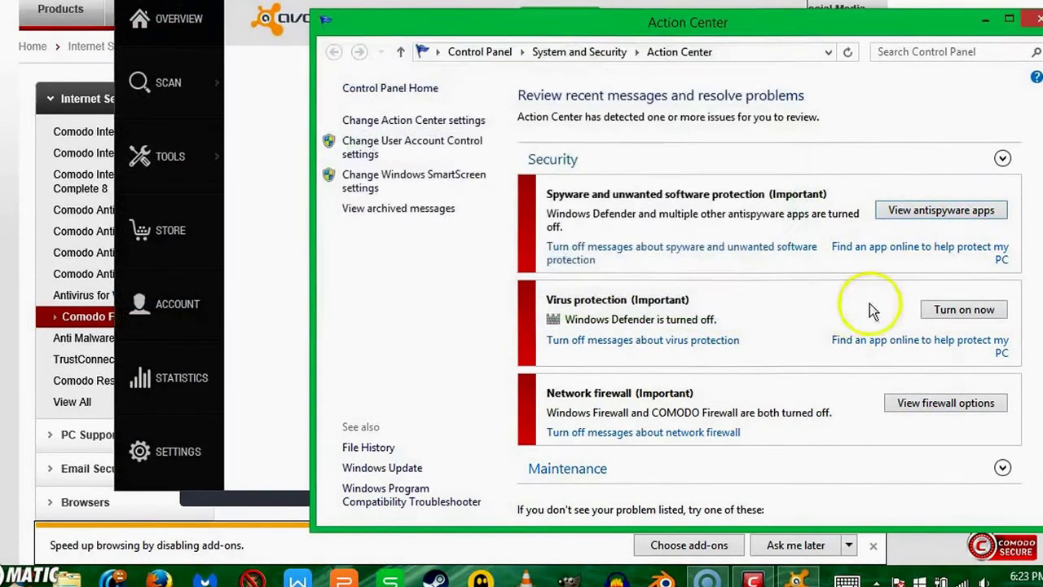
{"action": "left_click", "coordinate": [959, 313]}
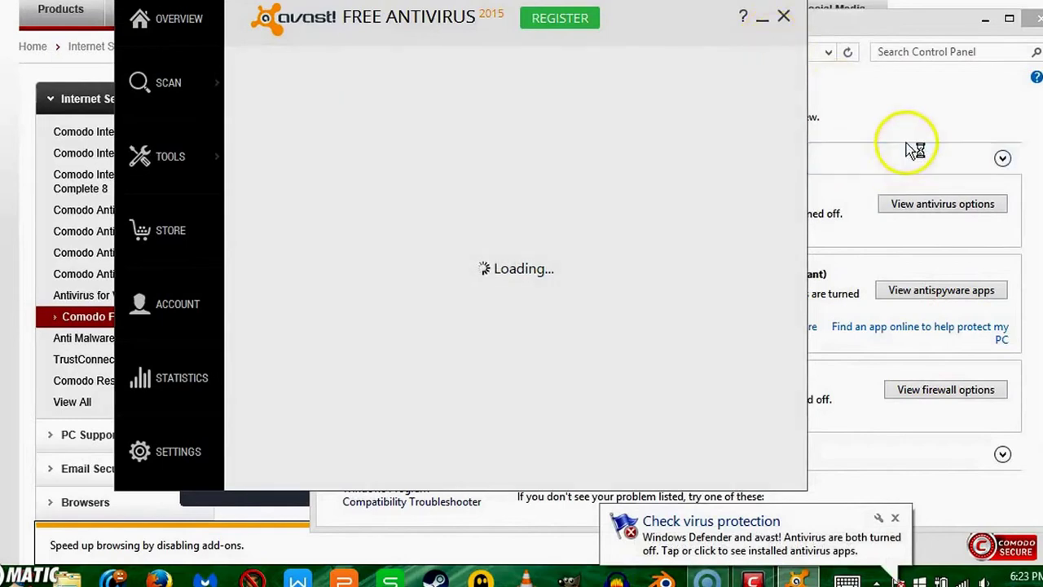
Step: Expand Action Center's Security section and choose to turn on COMODO Firewall manually
{"action": "left_click", "coordinate": [929, 107]}
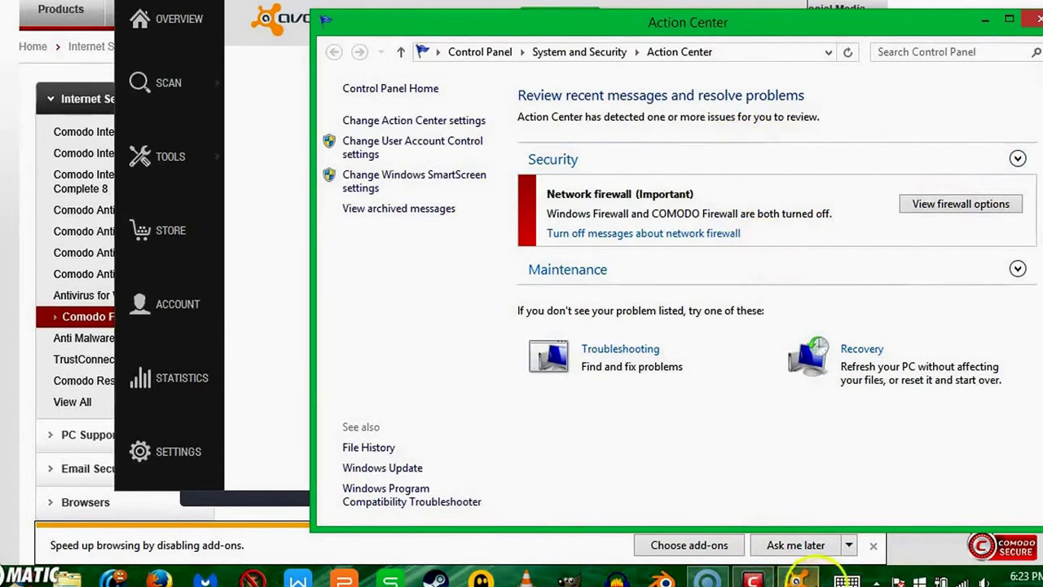
{"action": "left_click", "coordinate": [913, 155]}
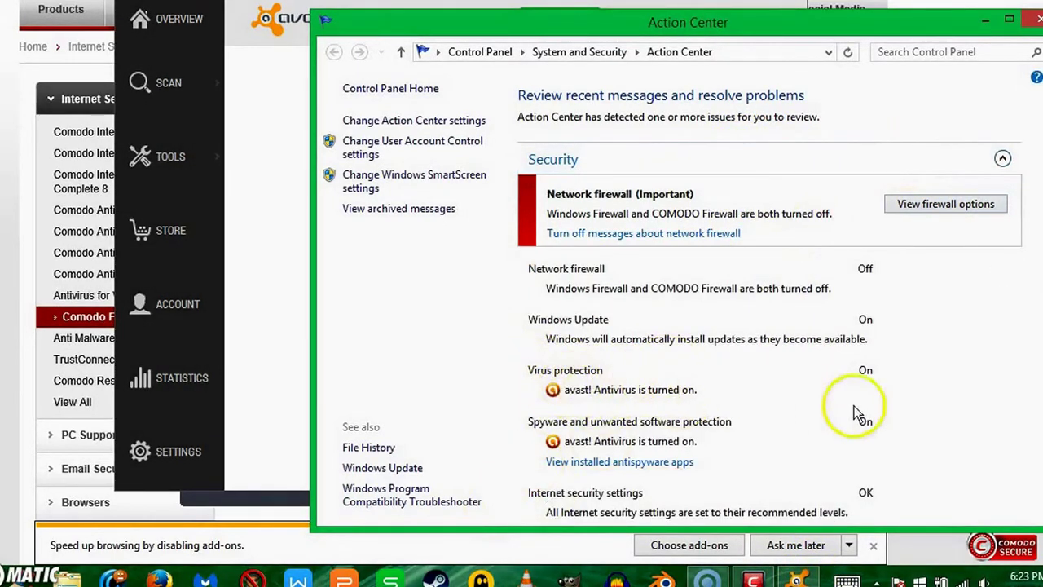
{"action": "left_click", "coordinate": [942, 196]}
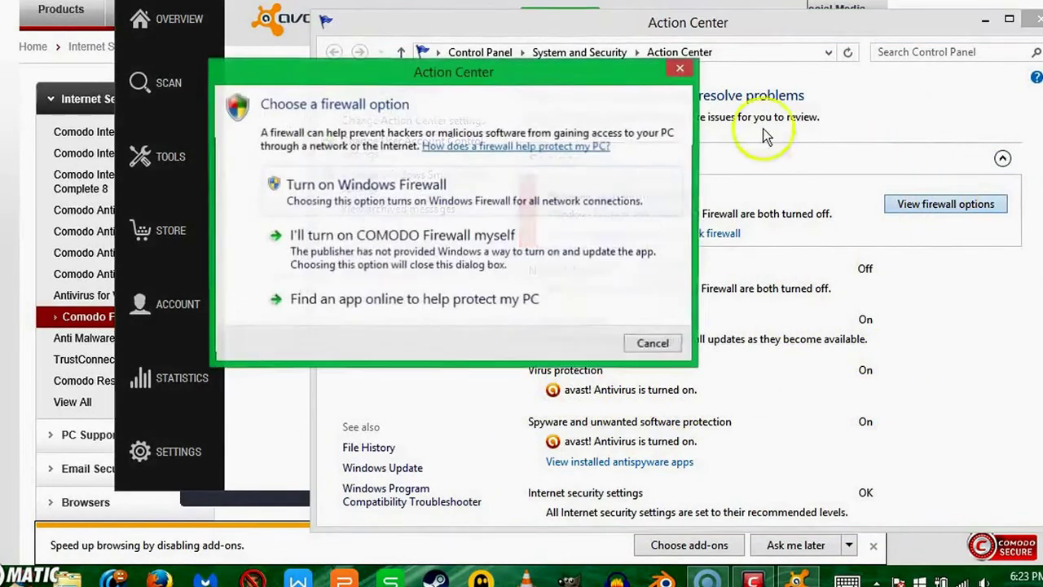
{"action": "left_click", "coordinate": [451, 269]}
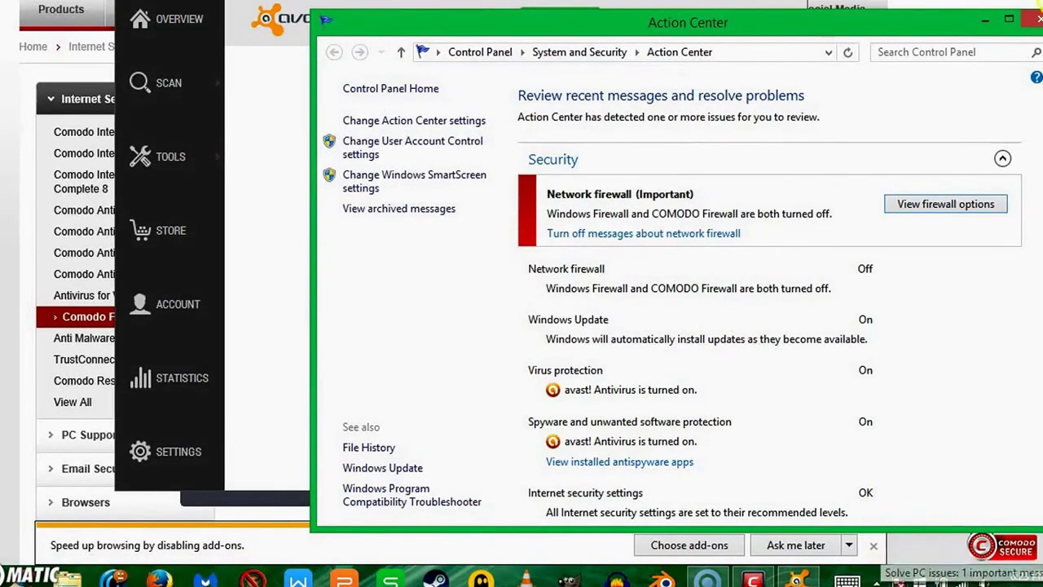
Step: Skip the Avast tutorial, register the free Standard-protection licence, and decline the premium trial
{"action": "left_click", "coordinate": [1034, 21]}
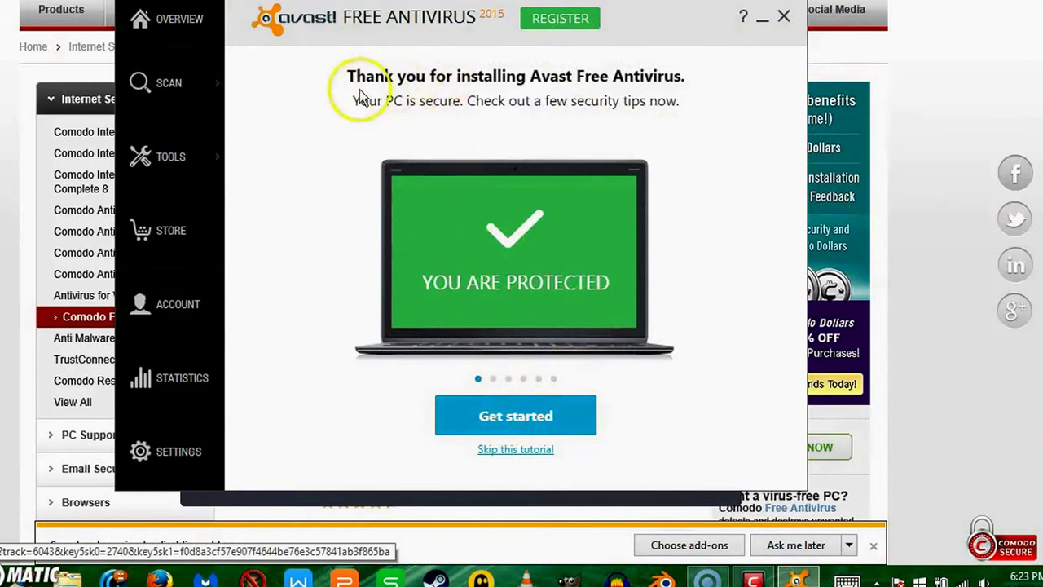
{"action": "left_click", "coordinate": [516, 451]}
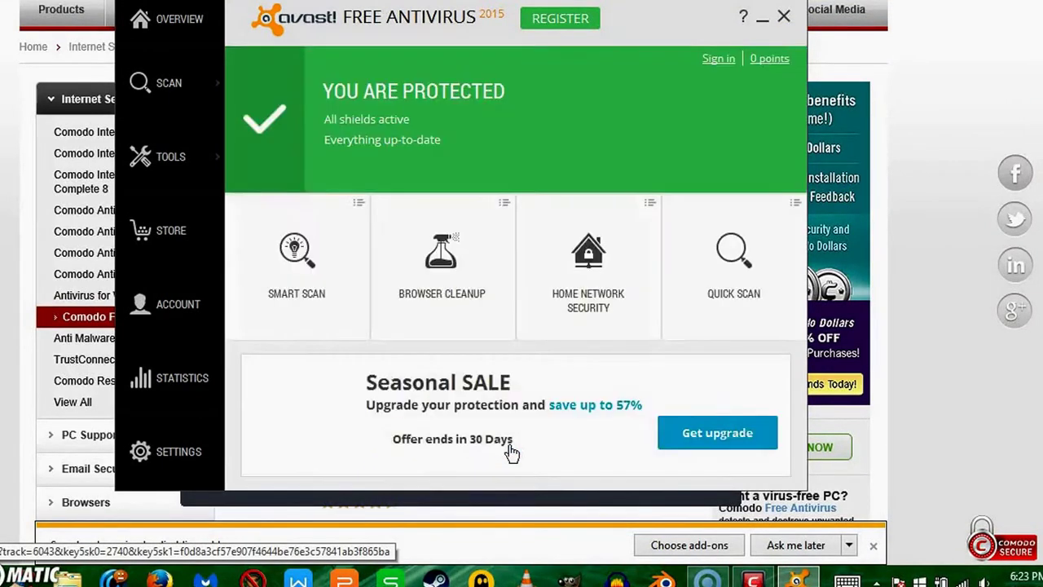
{"action": "left_click", "coordinate": [560, 18]}
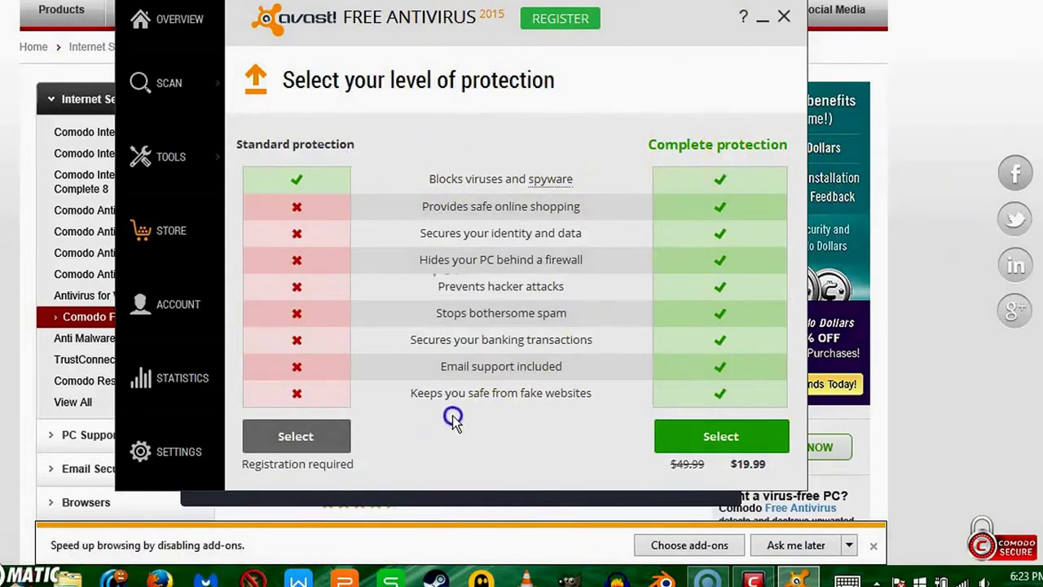
{"action": "left_click", "coordinate": [336, 432]}
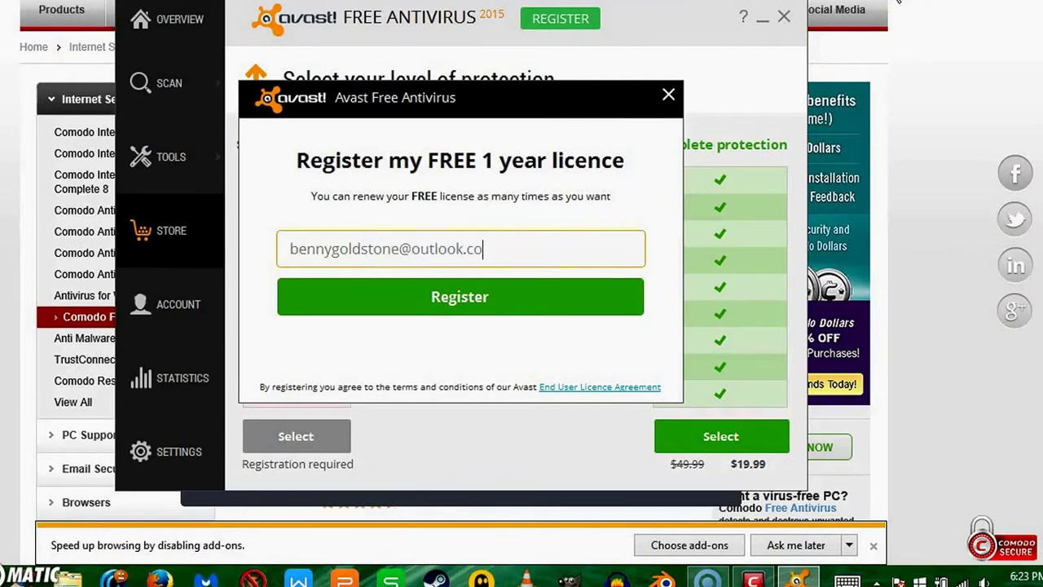
{"action": "left_click", "coordinate": [545, 310]}
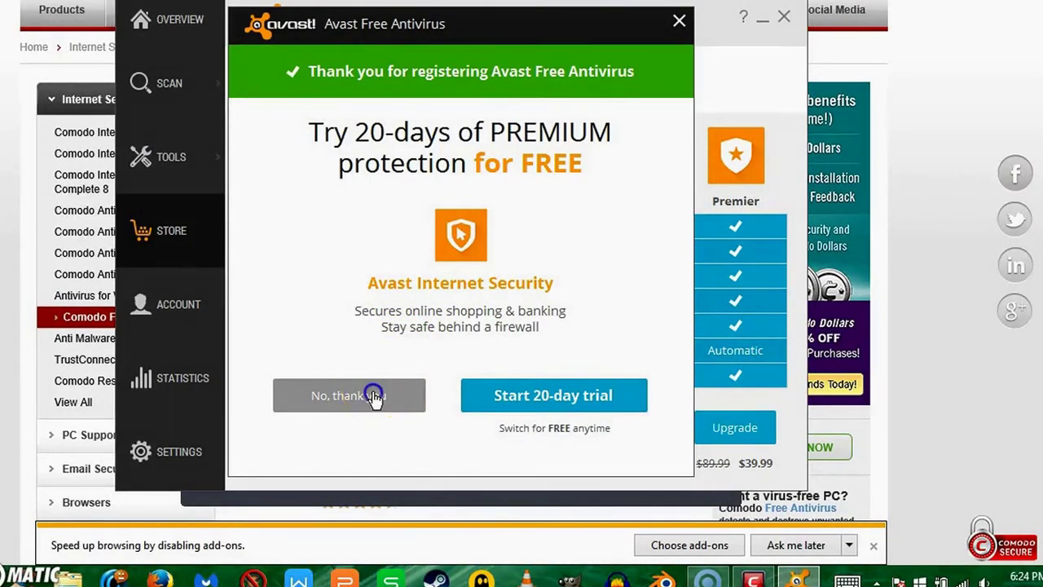
{"action": "left_click", "coordinate": [396, 409]}
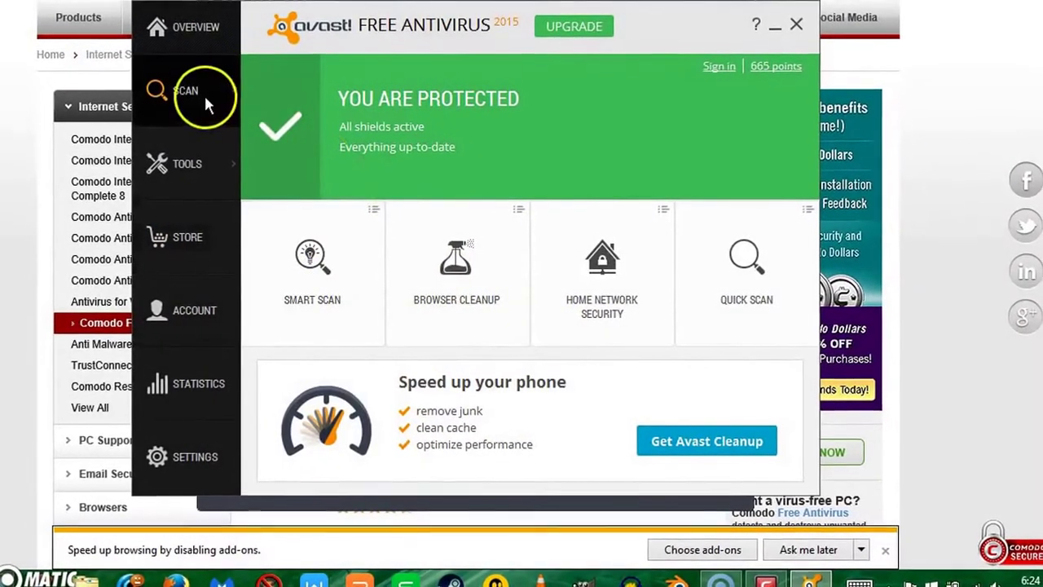
Step: Bring Avast to the front and look through its available scan types
{"action": "mouse_move", "coordinate": [181, 88]}
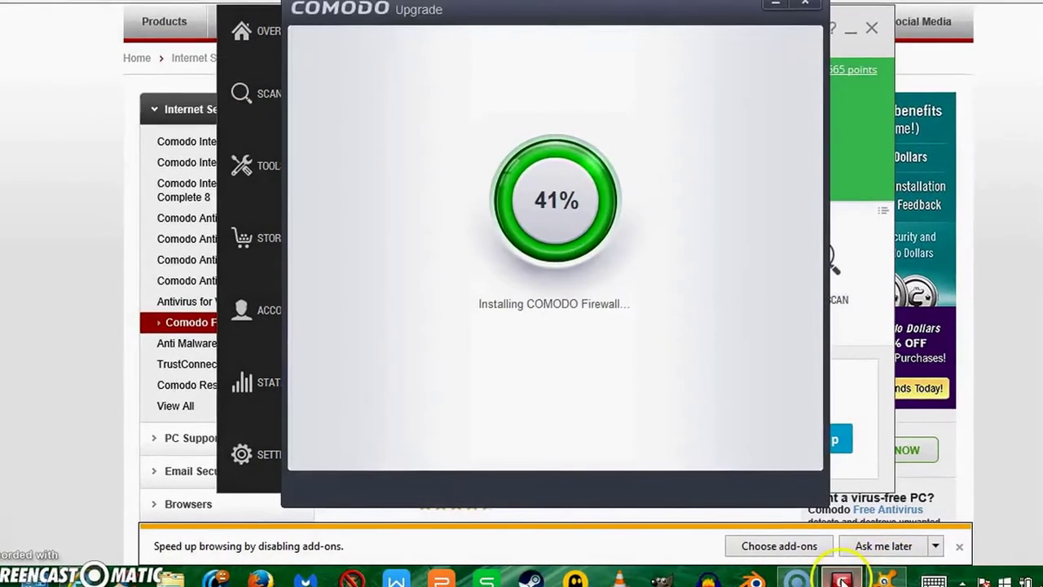
{"action": "left_click", "coordinate": [857, 148]}
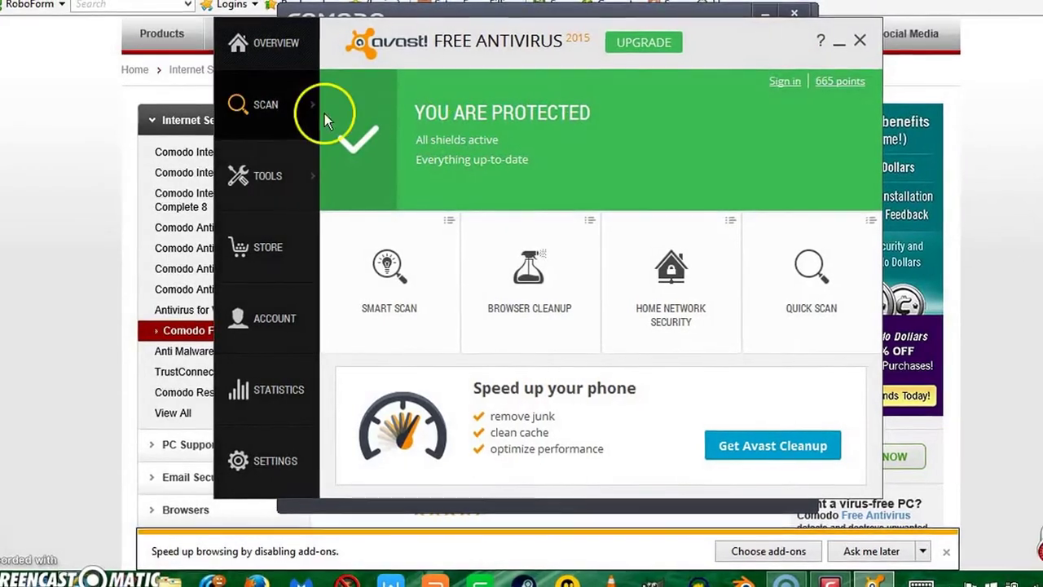
{"action": "left_click", "coordinate": [300, 99]}
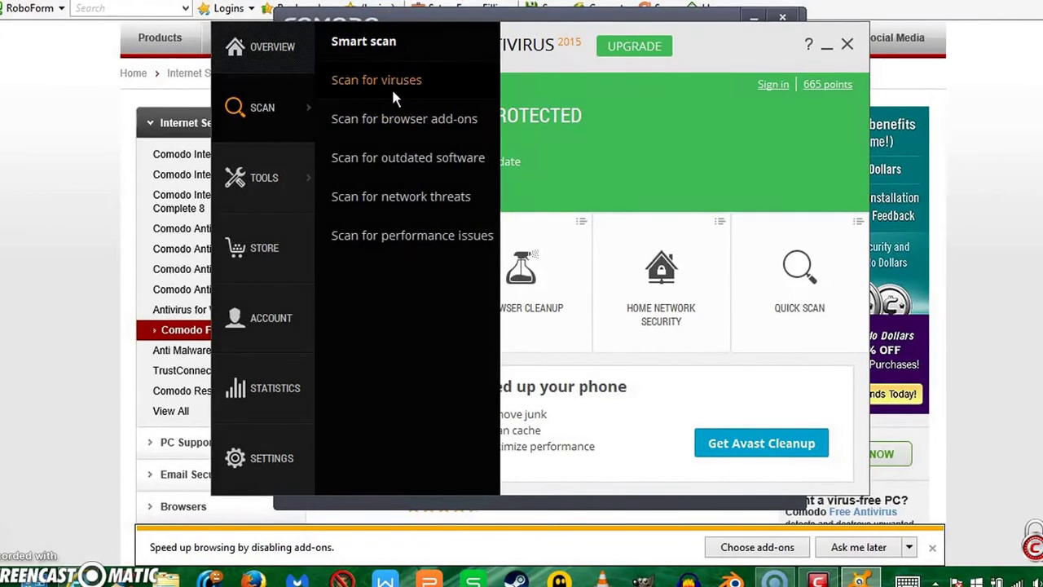
{"action": "left_click", "coordinate": [421, 136]}
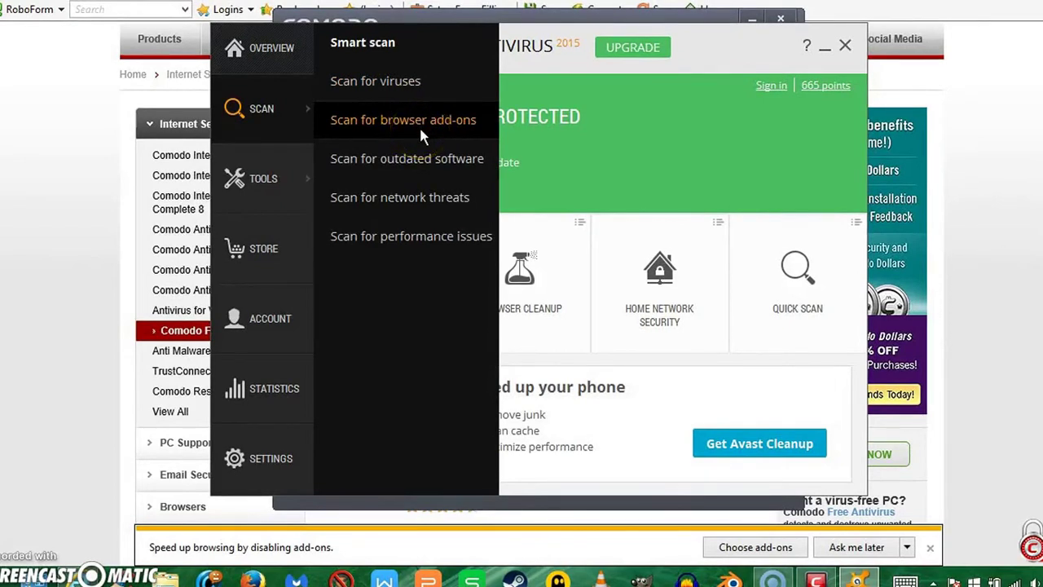
{"action": "left_click", "coordinate": [438, 159]}
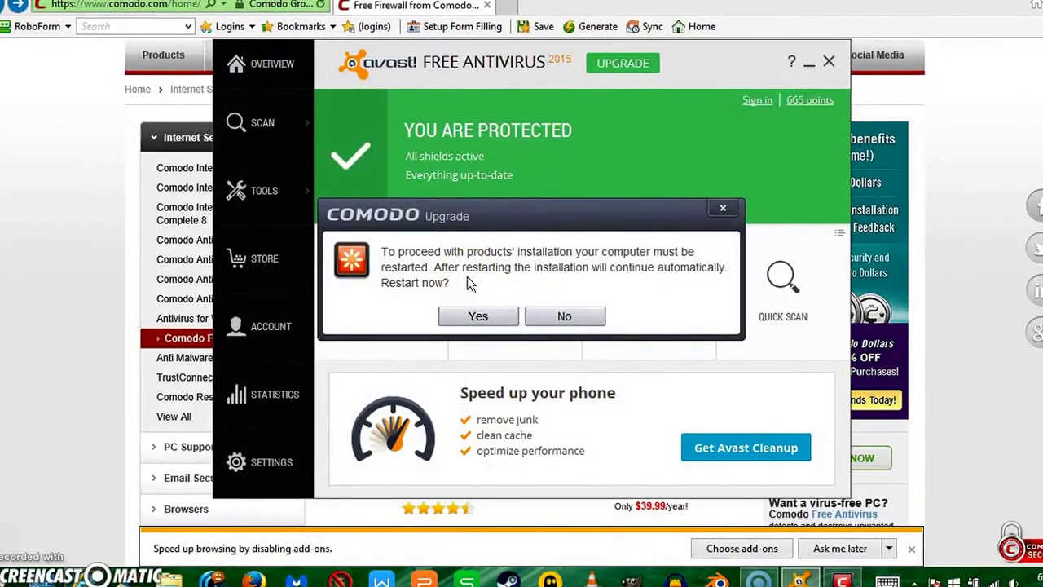
Step: Decline Comodo's restart-now prompt and browse Avast's list of security tools
{"action": "left_click", "coordinate": [564, 317]}
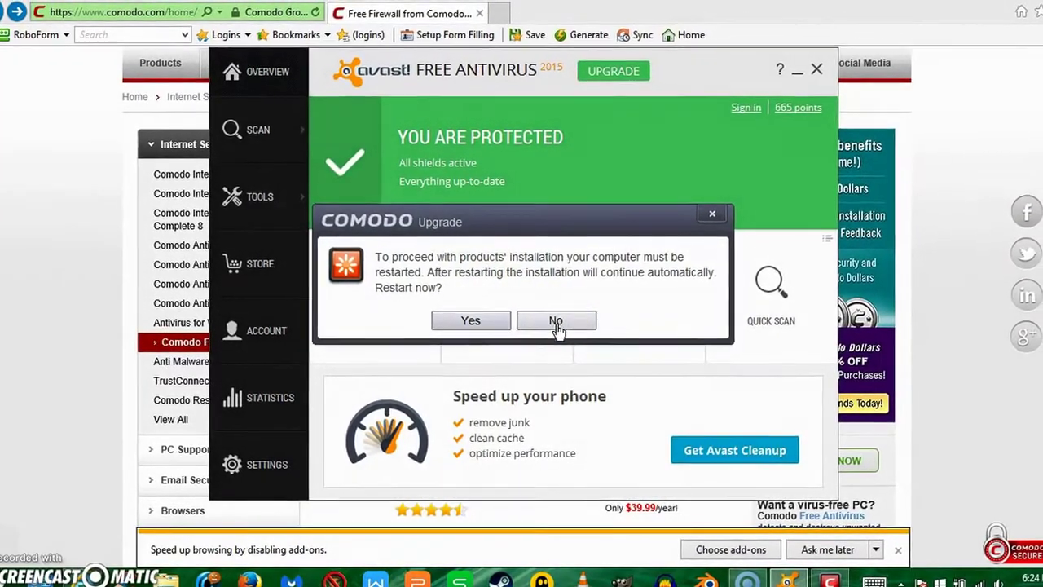
{"action": "left_click", "coordinate": [556, 323]}
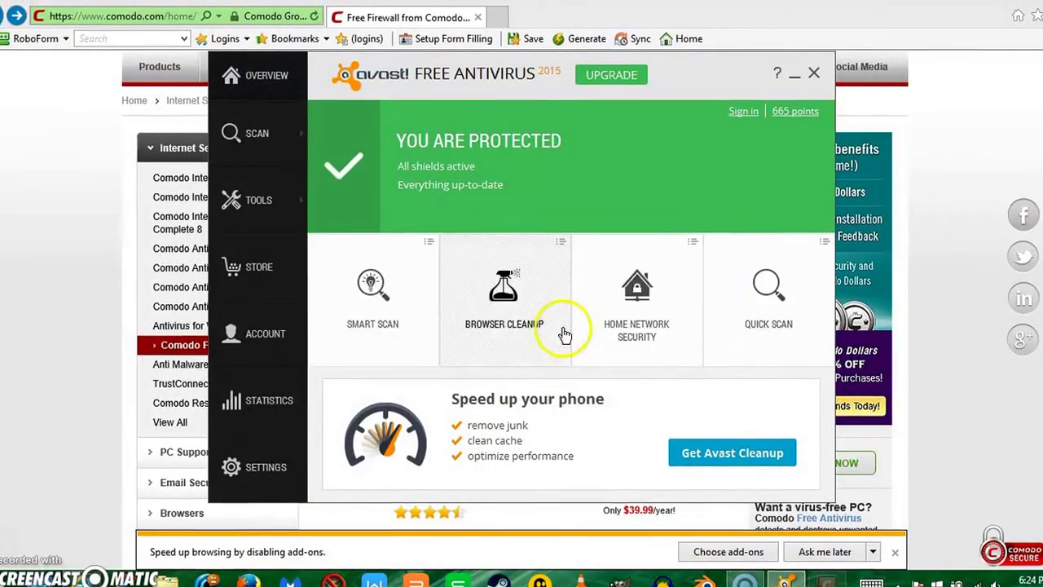
{"action": "left_click", "coordinate": [274, 207]}
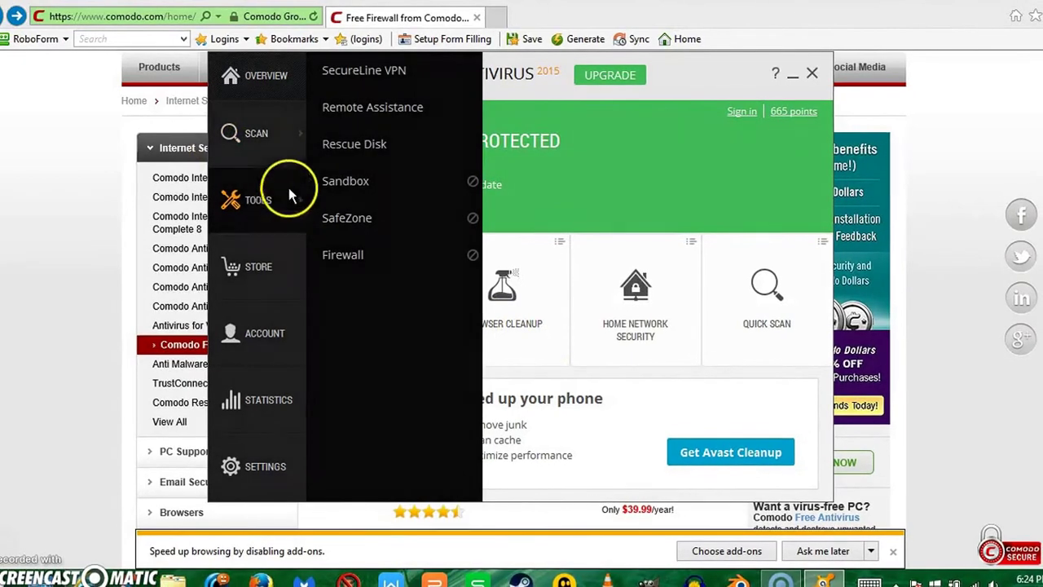
{"action": "mouse_move", "coordinate": [285, 151]}
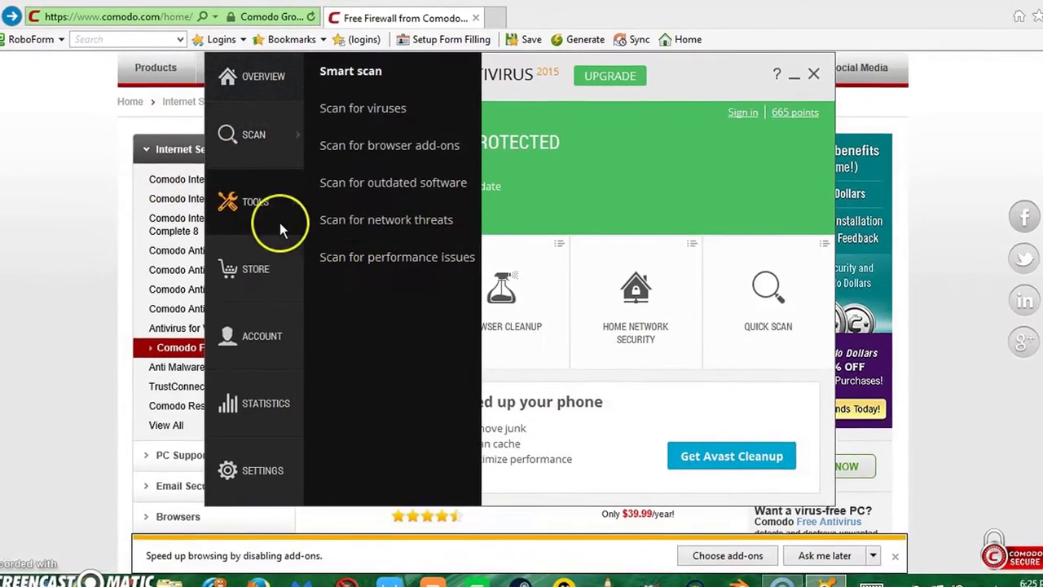
{"action": "mouse_move", "coordinate": [275, 227]}
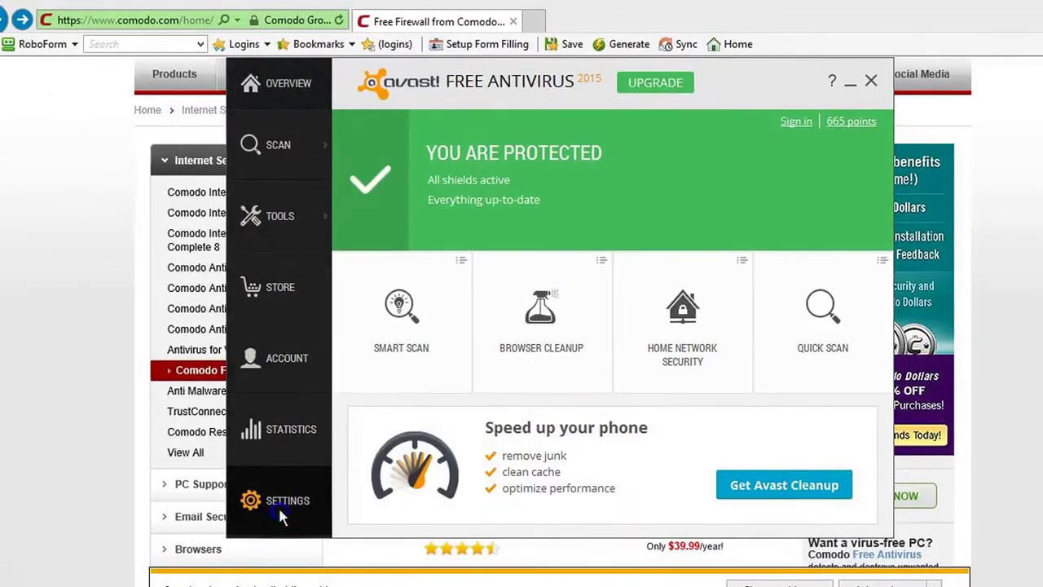
Step: Open Avast Settings and expand, then collapse, the Popups options on the General page
{"action": "left_click", "coordinate": [205, 496]}
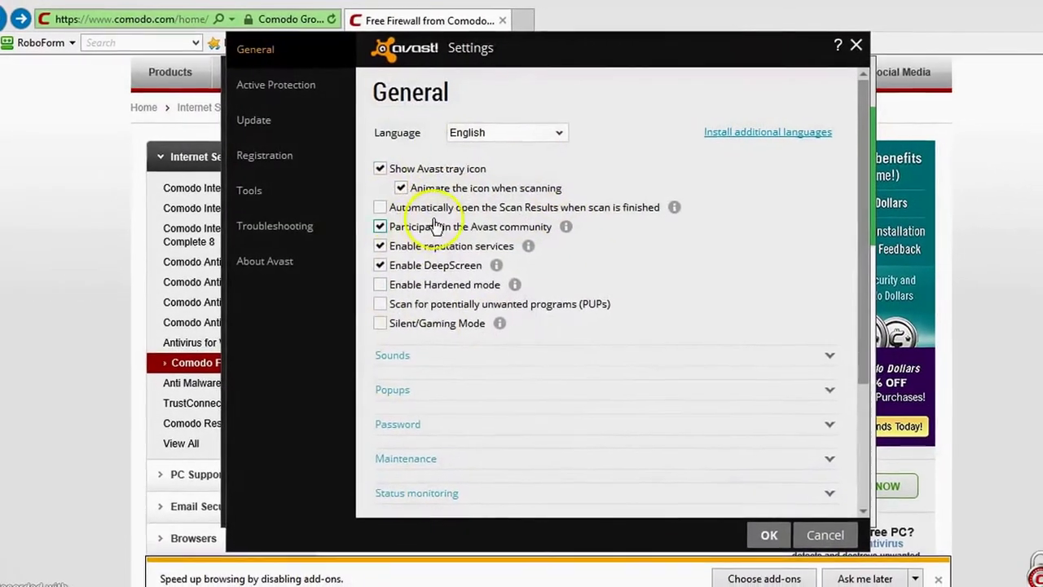
{"action": "scroll", "coordinate": [444, 358], "scroll_direction": "down", "scroll_amount": 1}
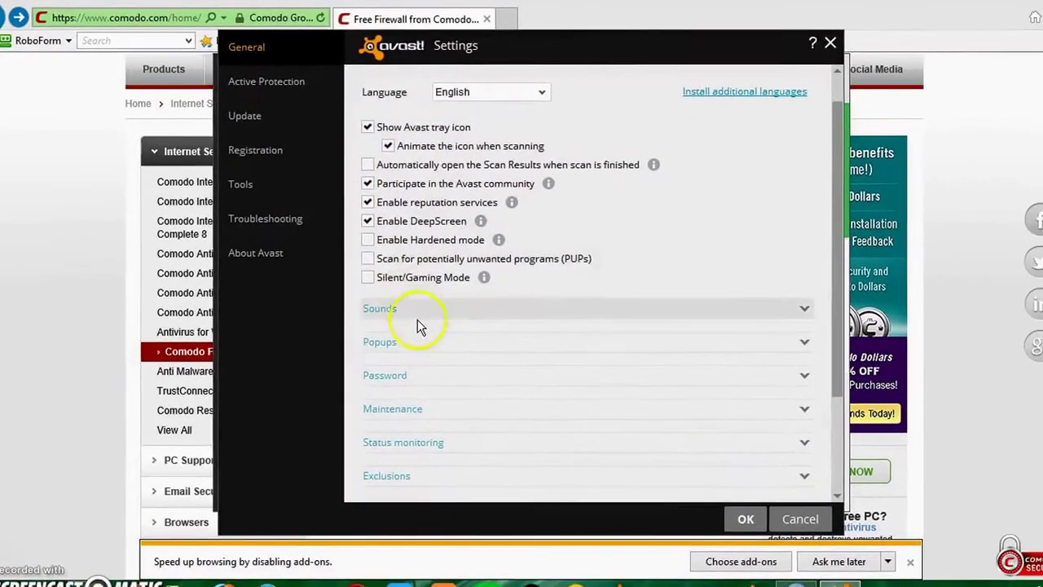
{"action": "scroll", "coordinate": [416, 325], "scroll_direction": "down", "scroll_amount": 2}
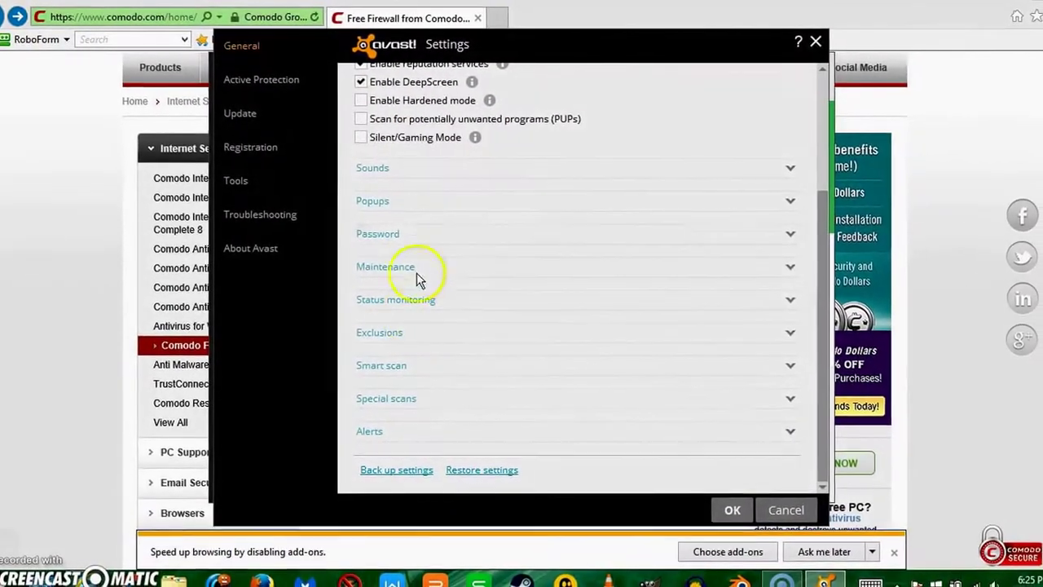
{"action": "left_click", "coordinate": [397, 211]}
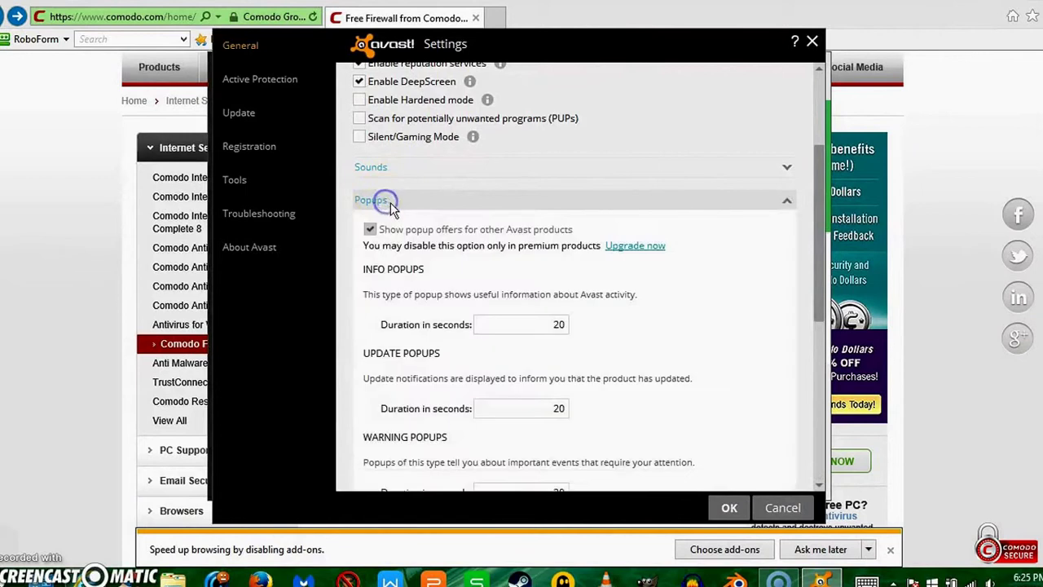
{"action": "left_click", "coordinate": [396, 201]}
Step: Review the Active Protection page, the Update page's virus definition settings, and the Tools page
{"action": "left_click", "coordinate": [282, 82]}
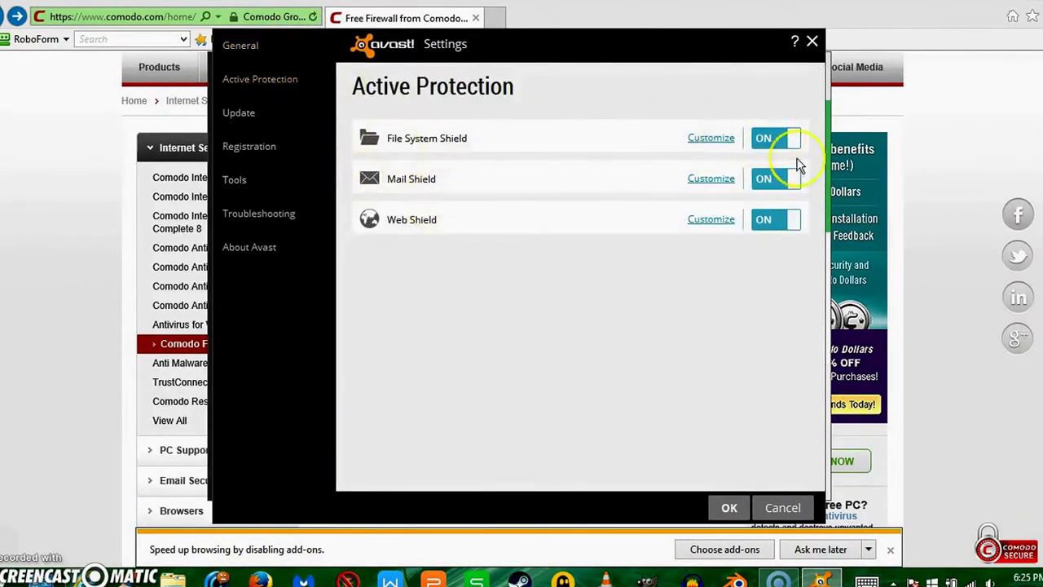
{"action": "left_click", "coordinate": [247, 114]}
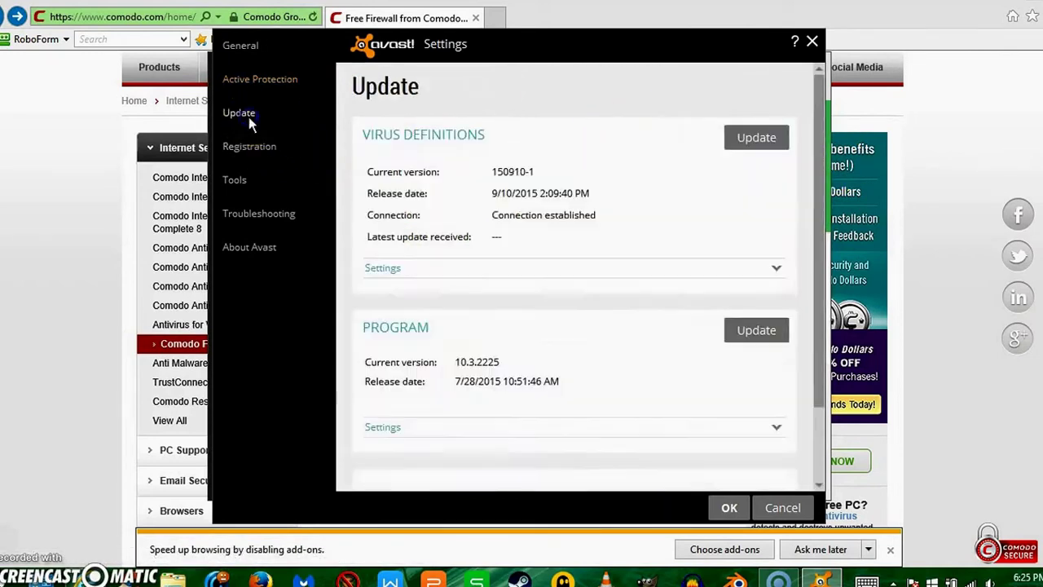
{"action": "left_click", "coordinate": [458, 269]}
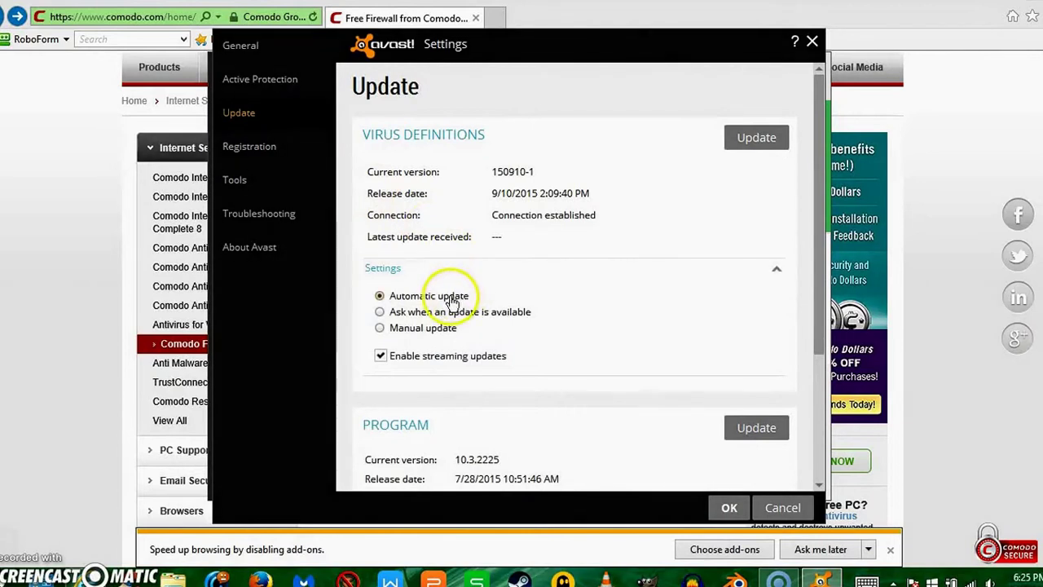
{"action": "left_click", "coordinate": [444, 270]}
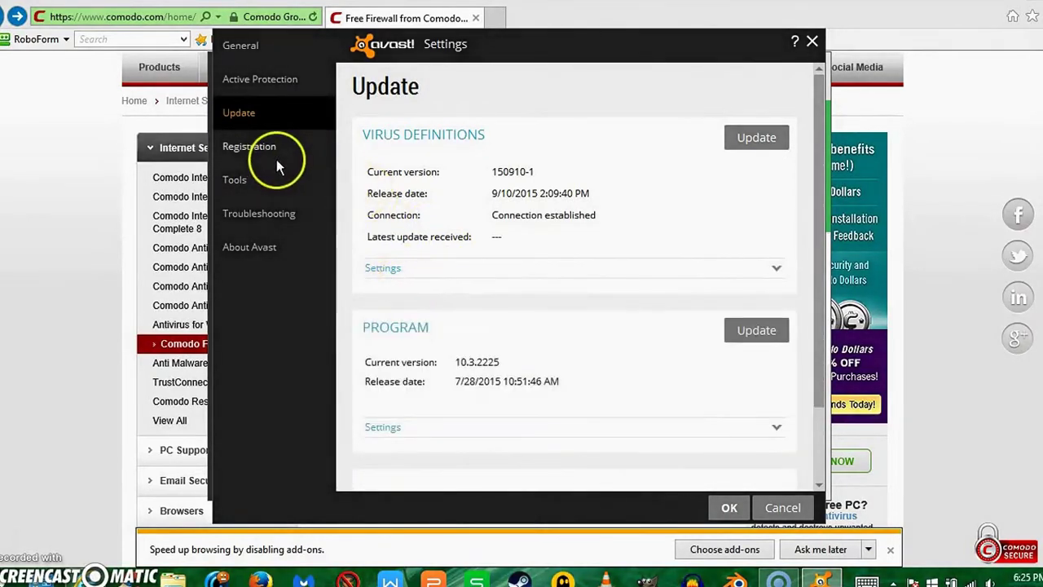
{"action": "left_click", "coordinate": [260, 180]}
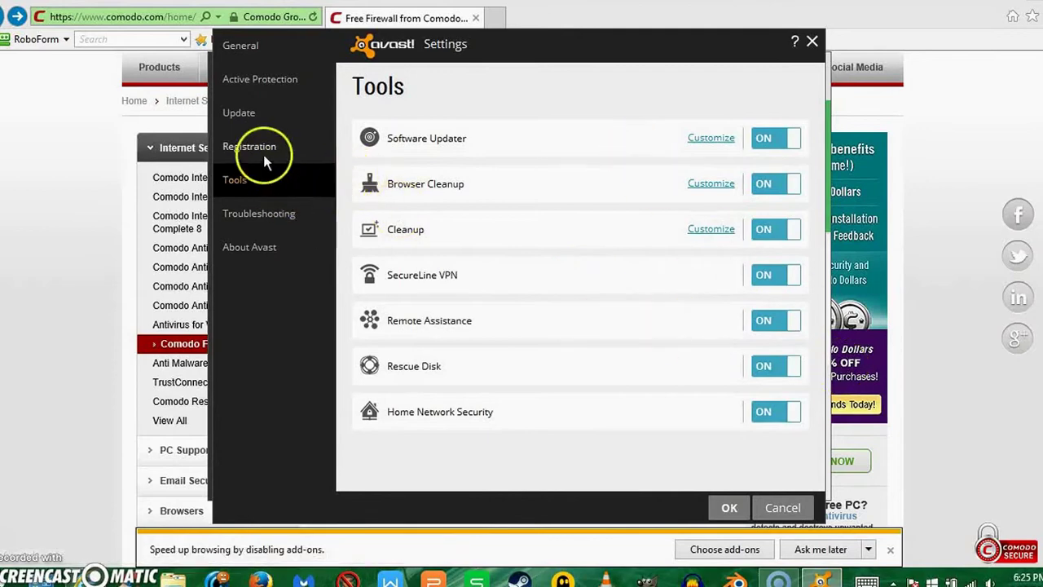
Step: Confirm registration shows 365 days left, then review General's Special scans and Screen saver scan settings
{"action": "left_click", "coordinate": [261, 154]}
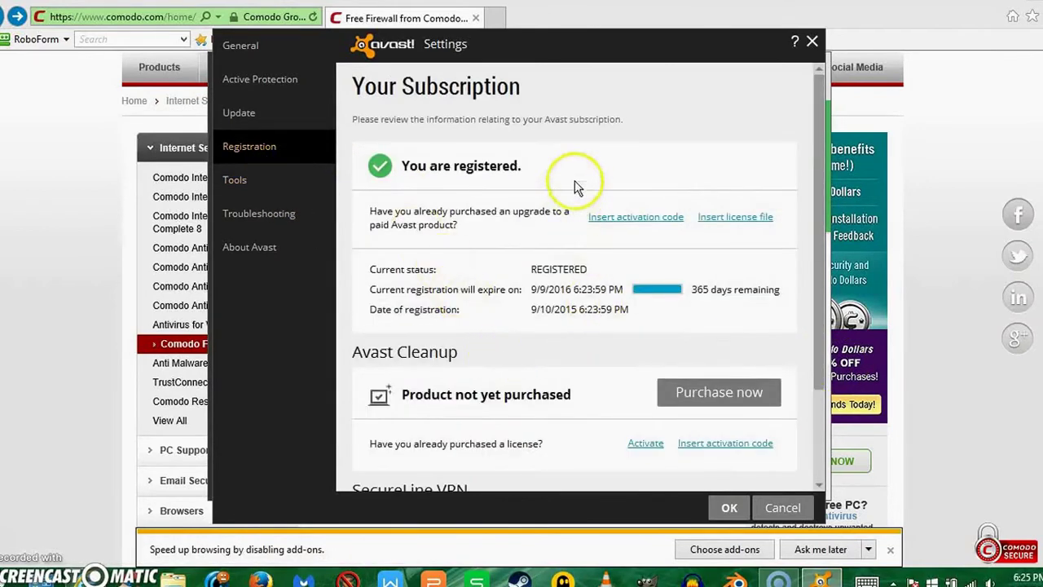
{"action": "scroll", "coordinate": [610, 364], "scroll_direction": "down", "scroll_amount": 3}
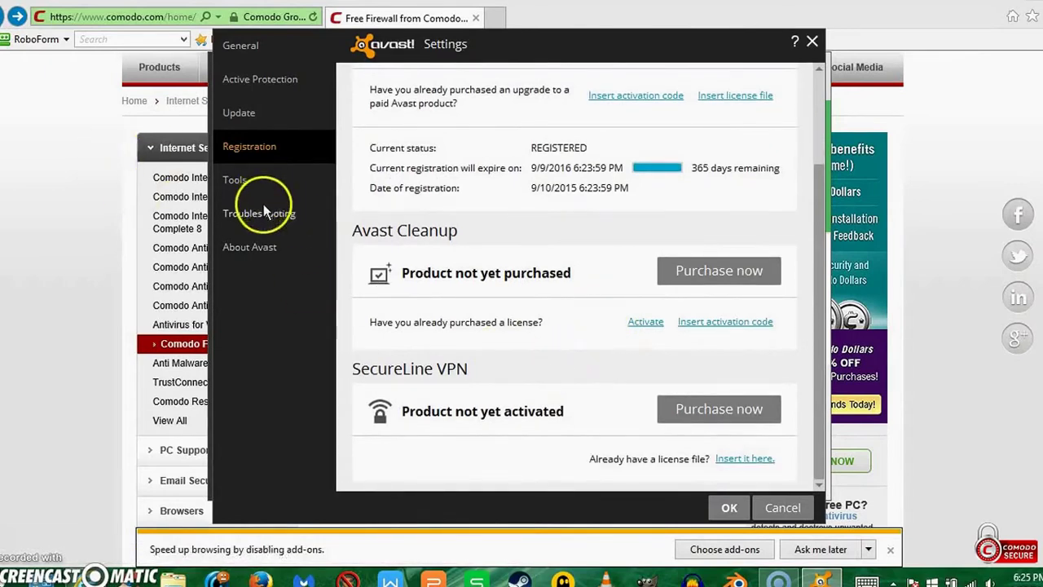
{"action": "left_click", "coordinate": [262, 47]}
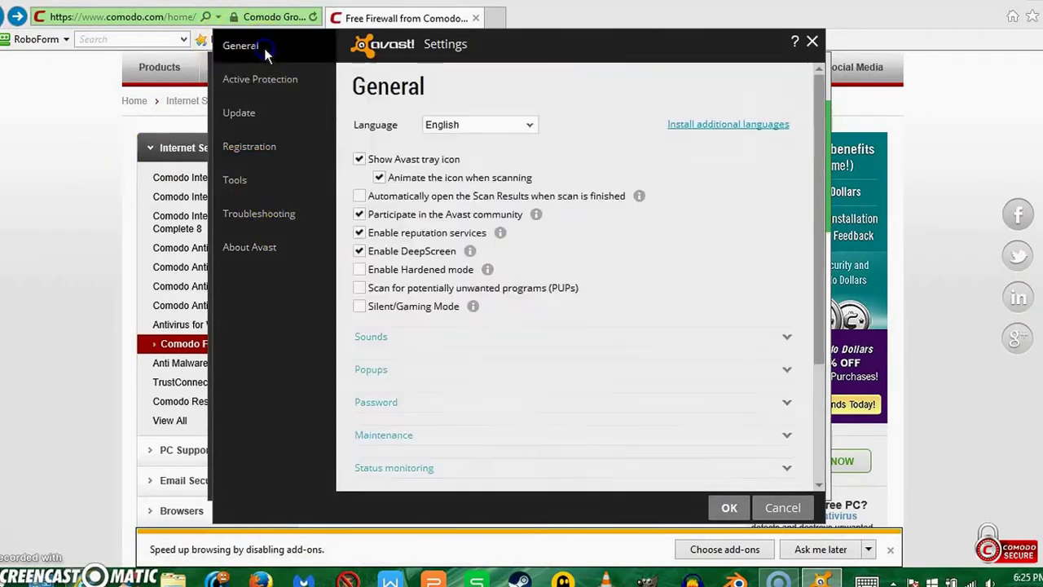
{"action": "scroll", "coordinate": [461, 259], "scroll_direction": "down", "scroll_amount": 3}
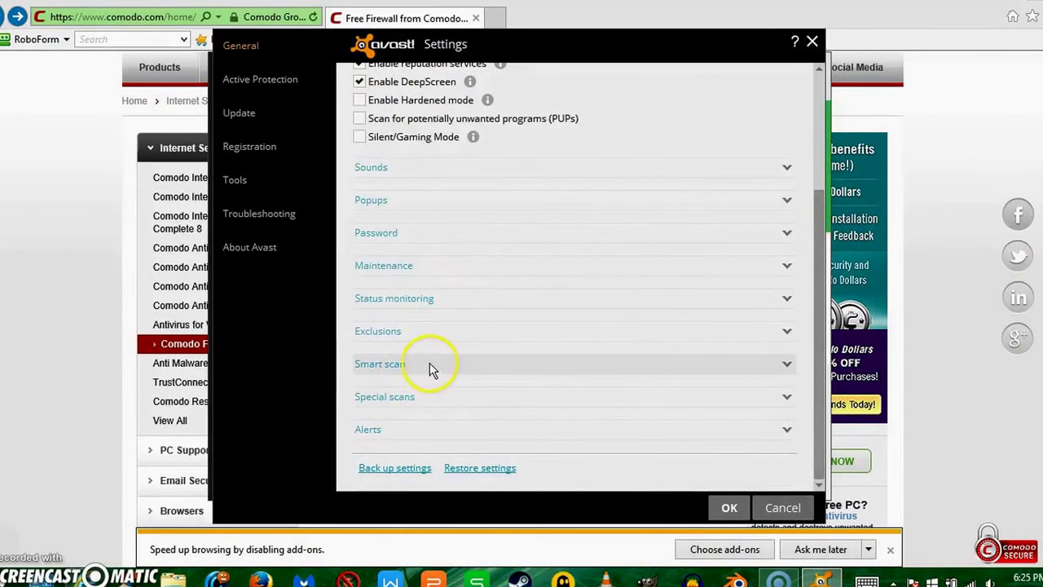
{"action": "left_click", "coordinate": [446, 400]}
{"action": "scroll", "coordinate": [454, 398], "scroll_direction": "down", "scroll_amount": 1}
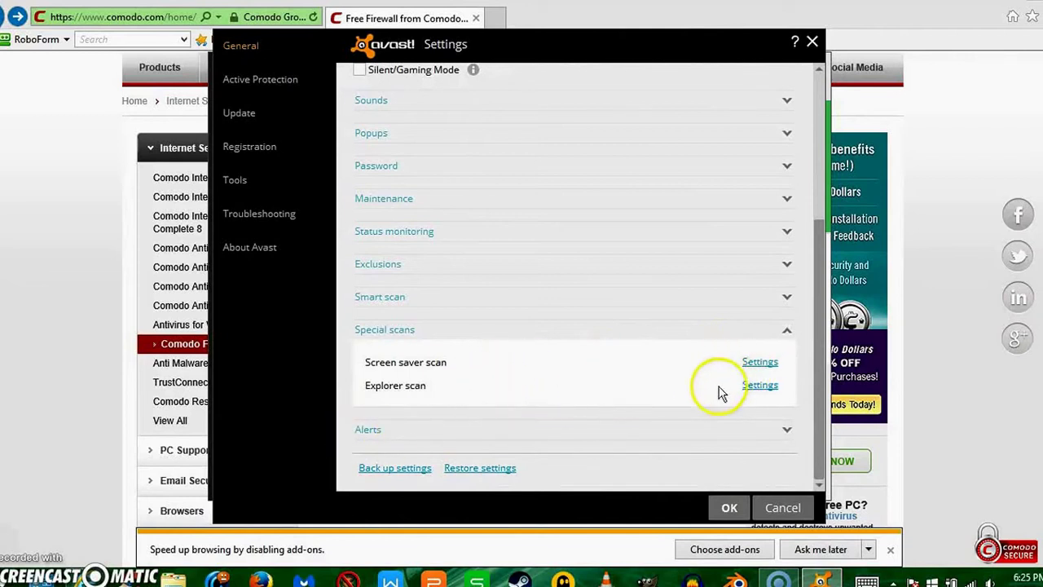
{"action": "left_click", "coordinate": [760, 362]}
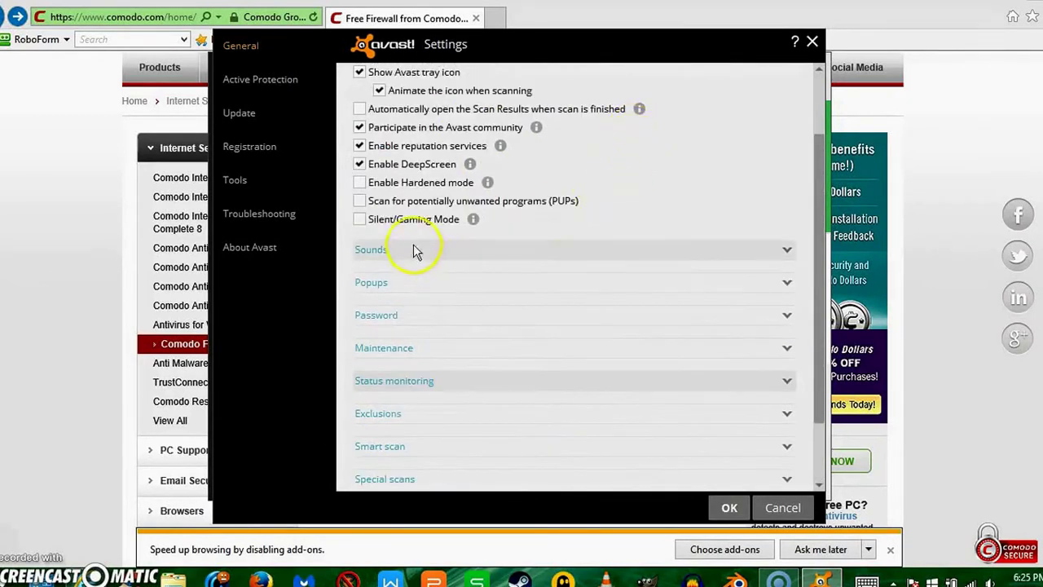
{"action": "left_click", "coordinate": [895, 581]}
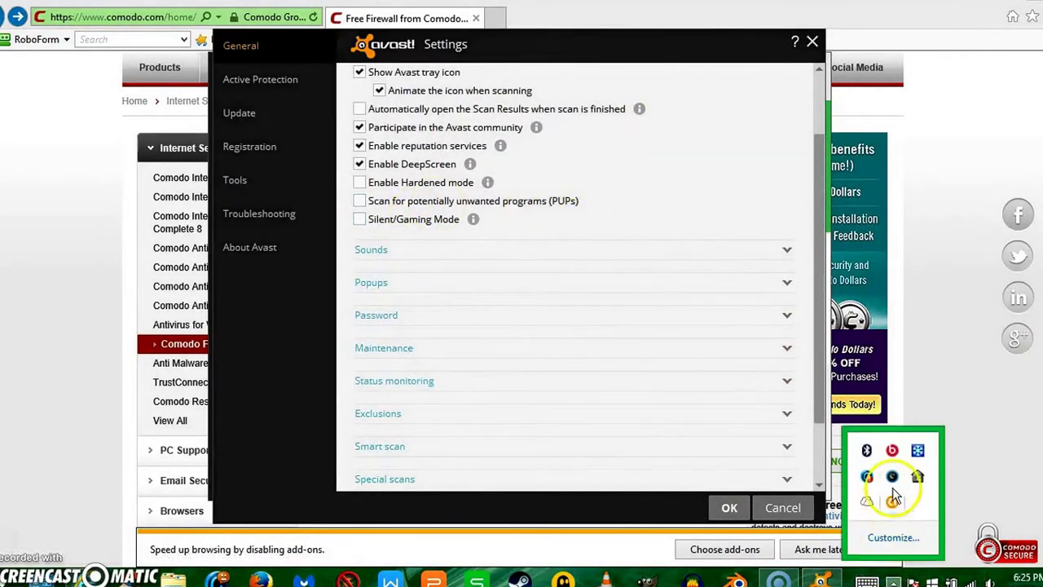
{"action": "right_click", "coordinate": [892, 503]}
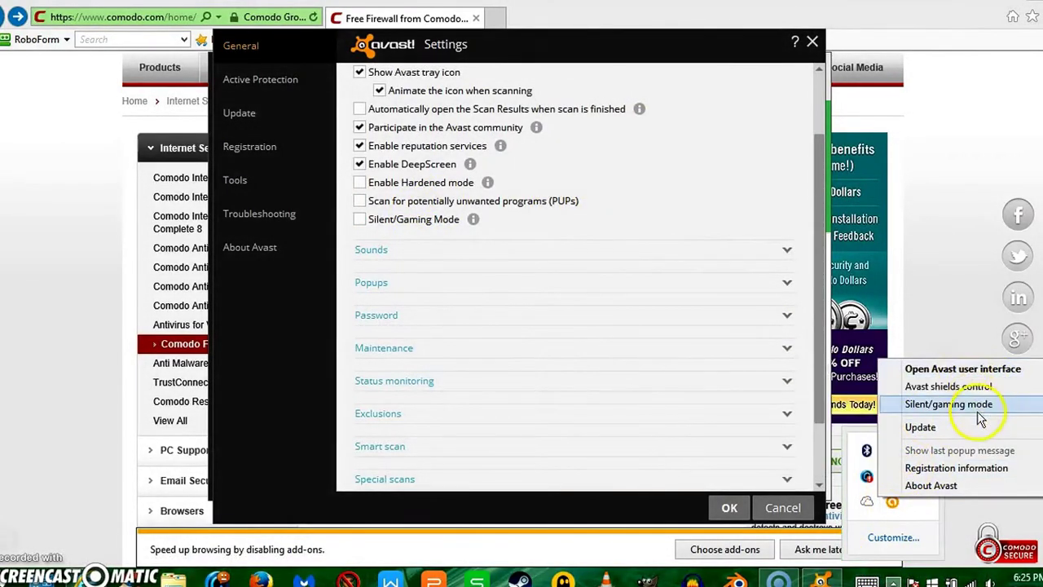
{"action": "mouse_move", "coordinate": [983, 392]}
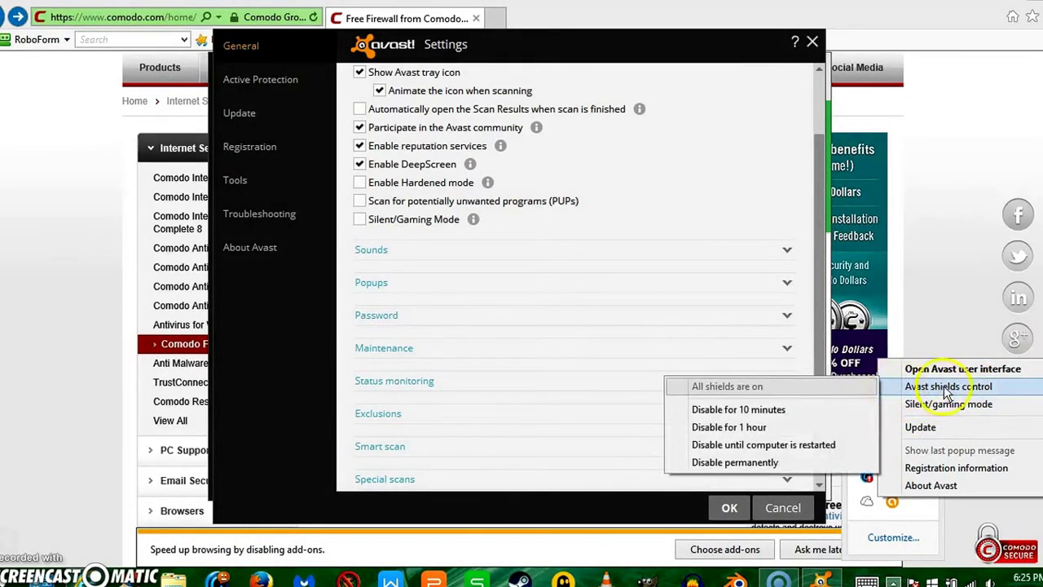
{"action": "mouse_move", "coordinate": [972, 436]}
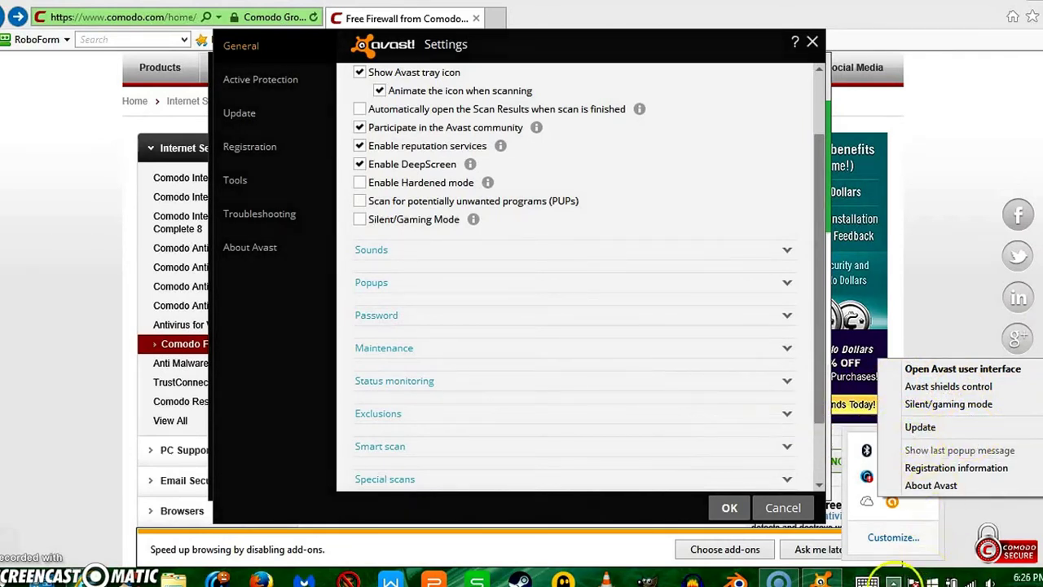
Step: Close the tray menu, then expand and collapse the Smart scan section in General settings
{"action": "left_click", "coordinate": [894, 572]}
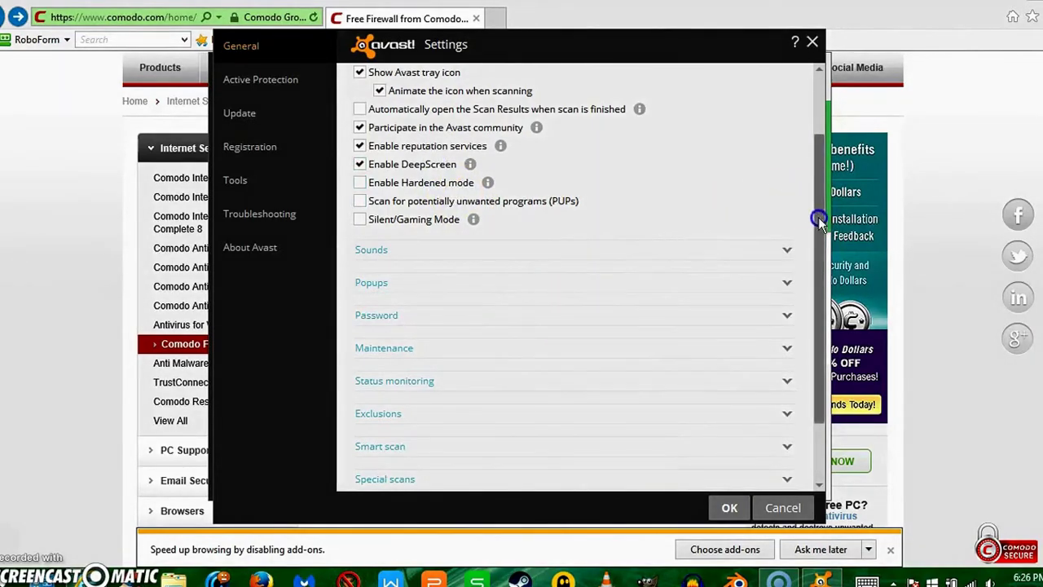
{"action": "left_click_drag", "start_coordinate": [822, 218], "coordinate": [827, 273]}
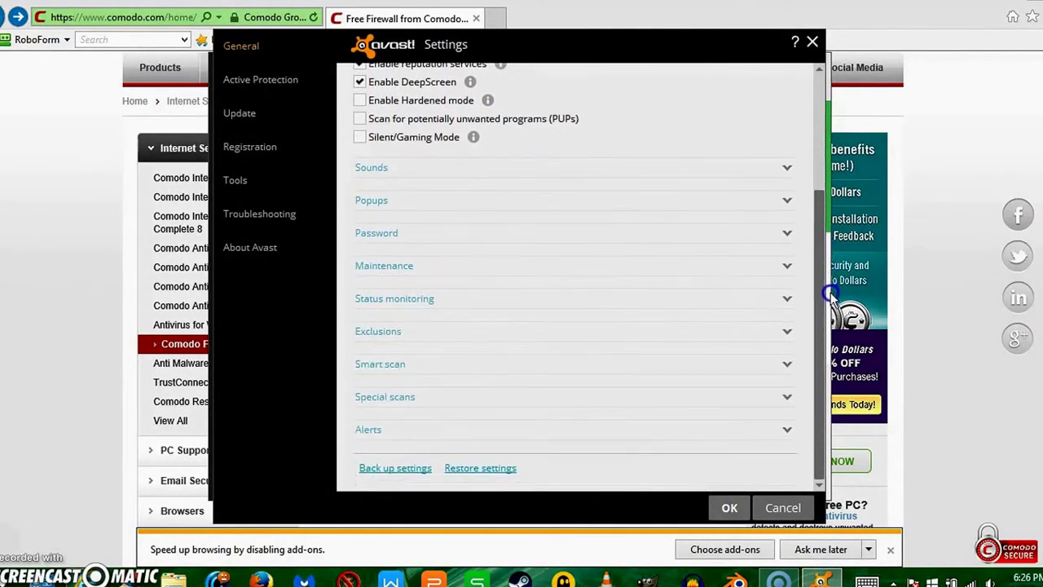
{"action": "left_click", "coordinate": [426, 369]}
{"action": "scroll", "coordinate": [448, 286], "scroll_direction": "down", "scroll_amount": 5}
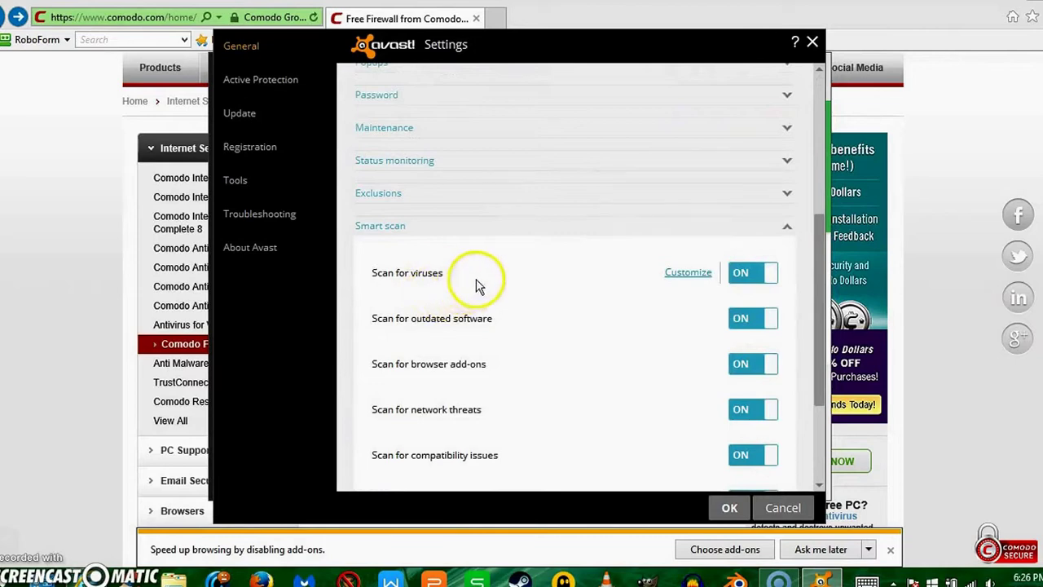
{"action": "scroll", "coordinate": [458, 334], "scroll_direction": "down", "scroll_amount": 1}
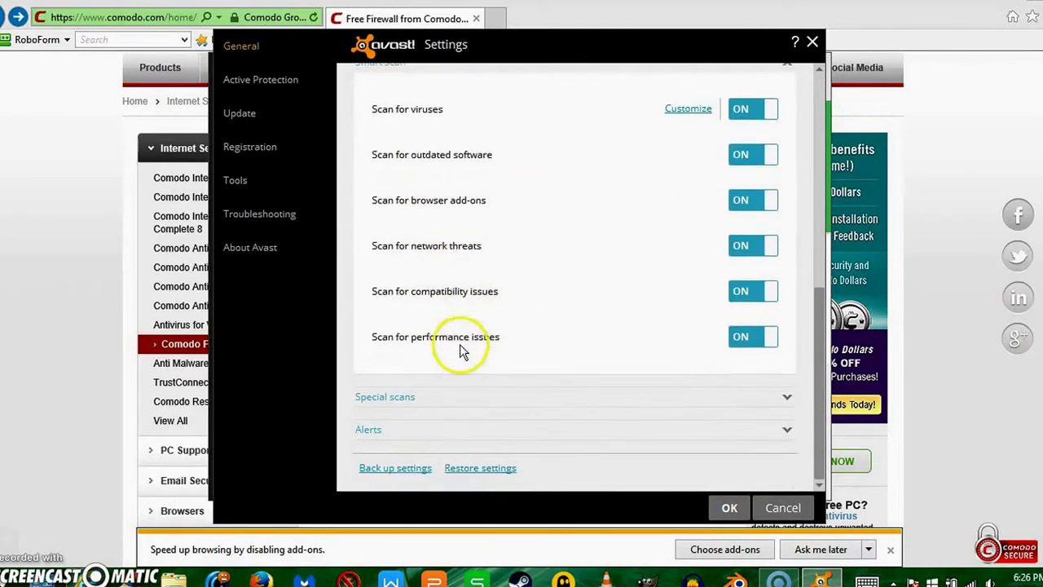
{"action": "left_click", "coordinate": [447, 470]}
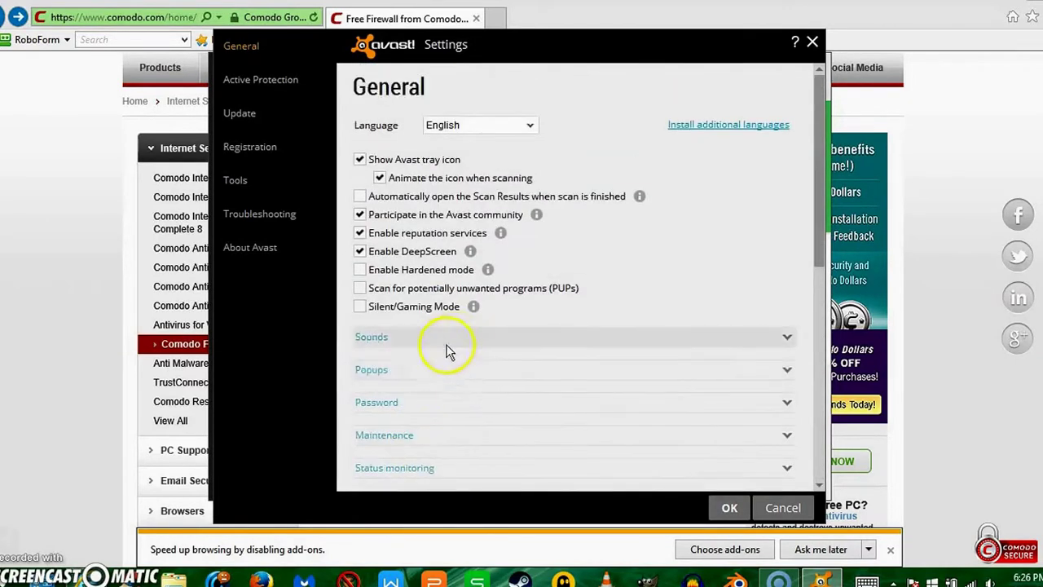
{"action": "scroll", "coordinate": [432, 383], "scroll_direction": "down", "scroll_amount": 3}
{"action": "left_click", "coordinate": [429, 450]}
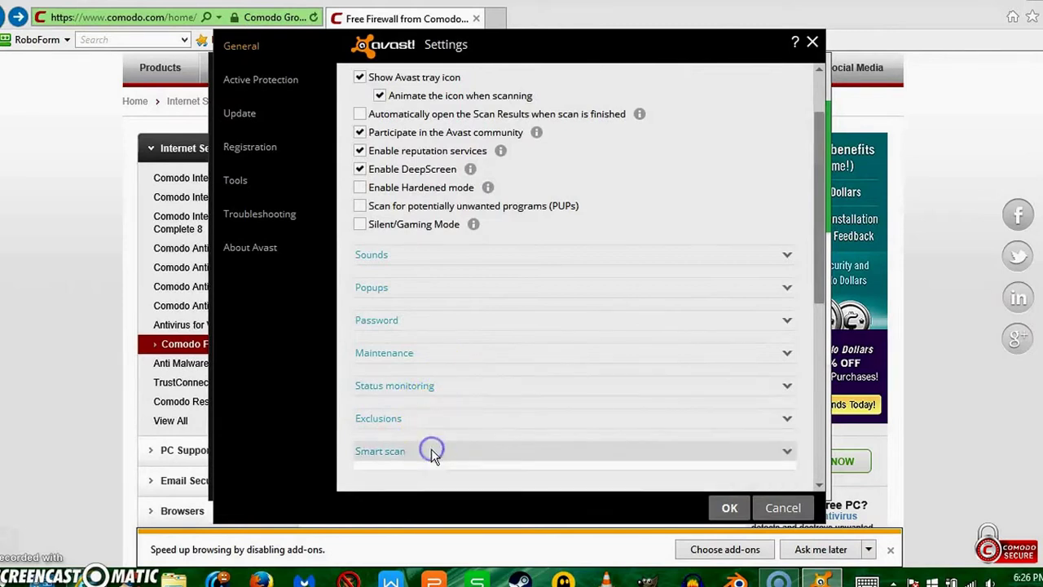
{"action": "scroll", "coordinate": [455, 348], "scroll_direction": "up", "scroll_amount": 3}
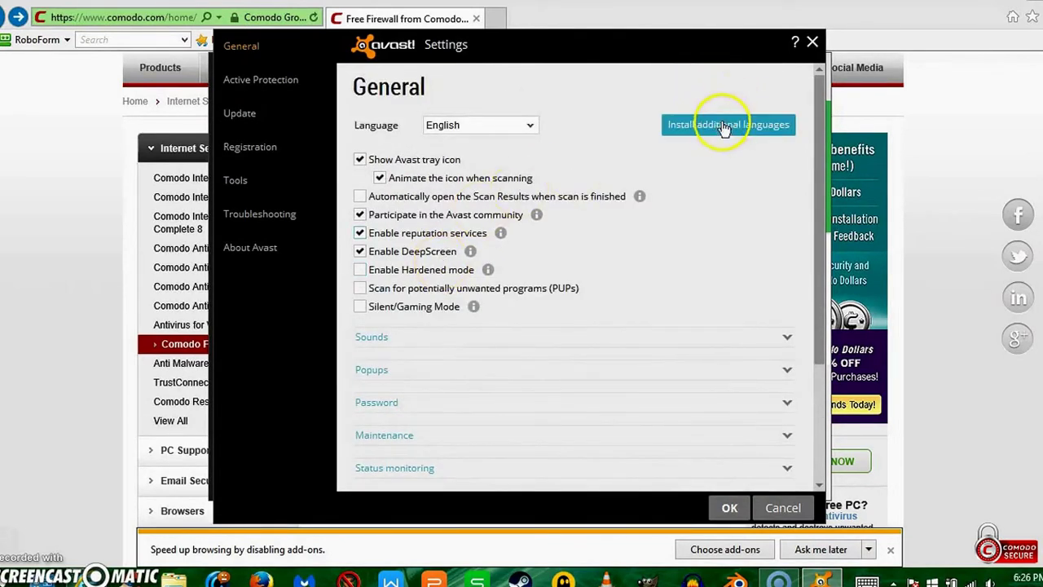
Step: Step through the Active Protection, Update and Registration settings pages
{"action": "left_click", "coordinate": [284, 91]}
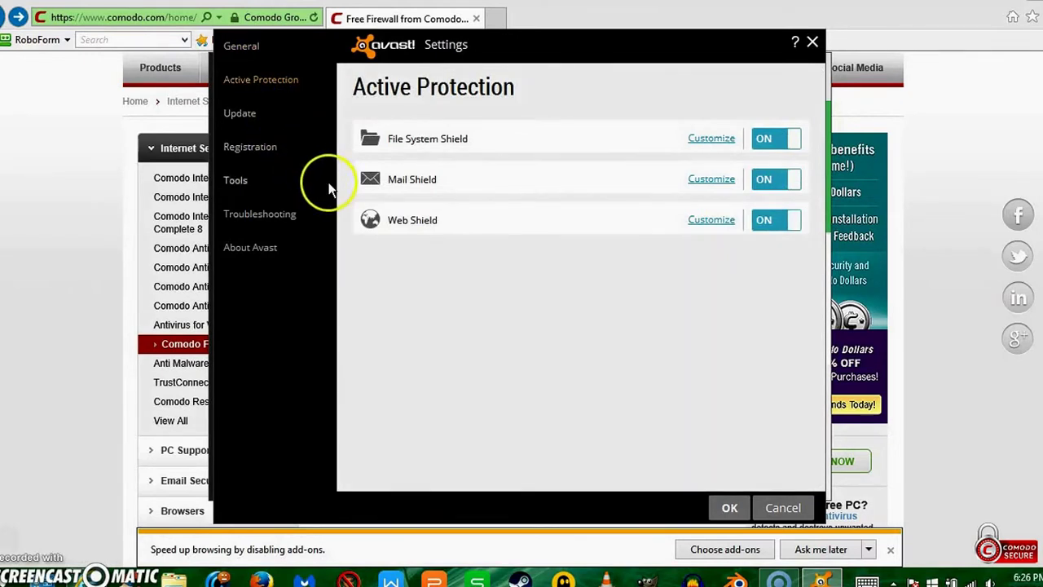
{"action": "left_click", "coordinate": [244, 118]}
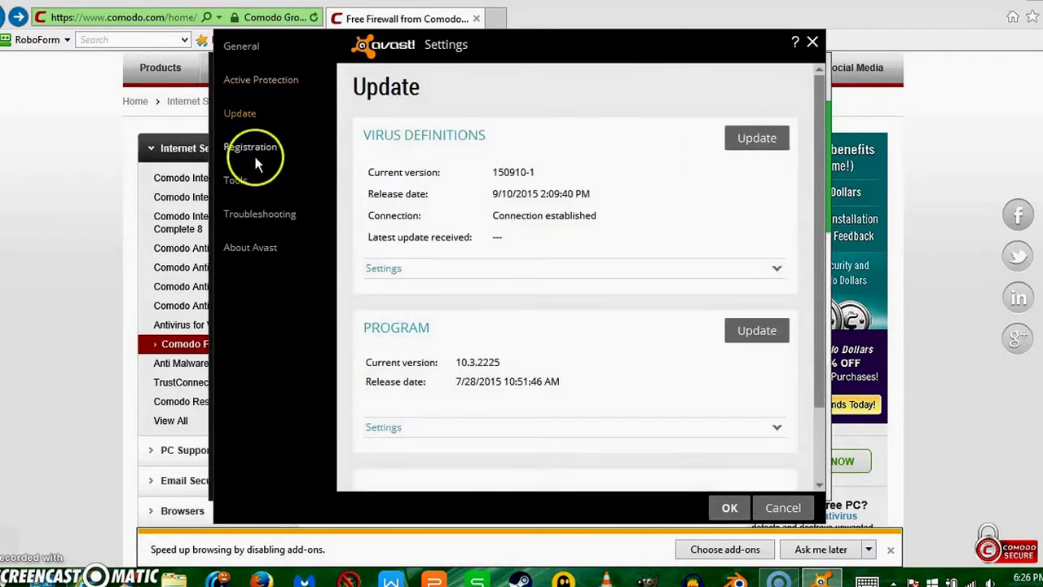
{"action": "scroll", "coordinate": [401, 255], "scroll_direction": "down", "scroll_amount": 2}
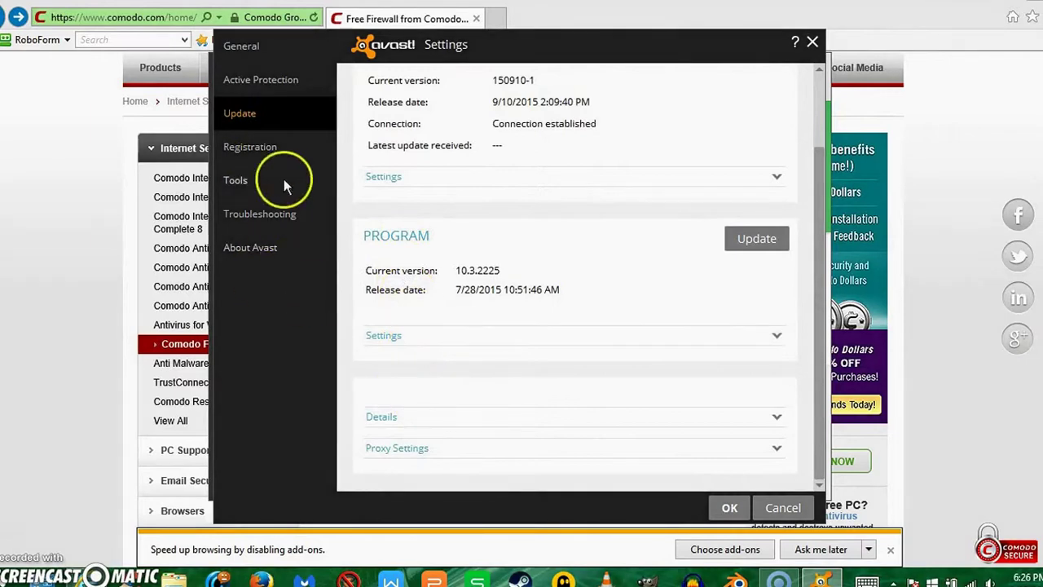
{"action": "left_click", "coordinate": [277, 153]}
Step: Pass through Tools and Troubleshooting, then go back to General for the PUP scanning option
{"action": "left_click", "coordinate": [252, 184]}
{"action": "left_click", "coordinate": [274, 211]}
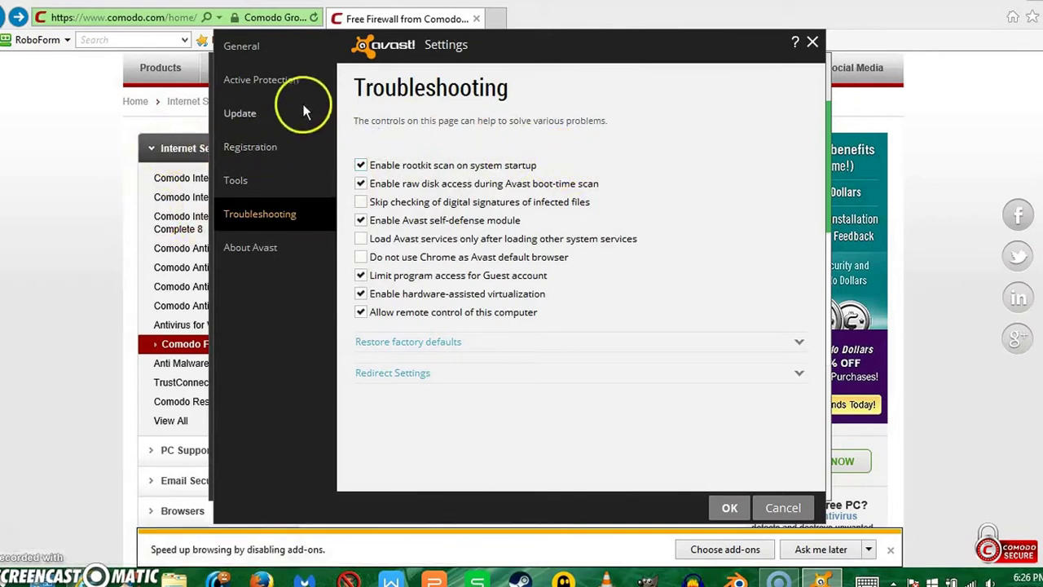
{"action": "left_click", "coordinate": [277, 50]}
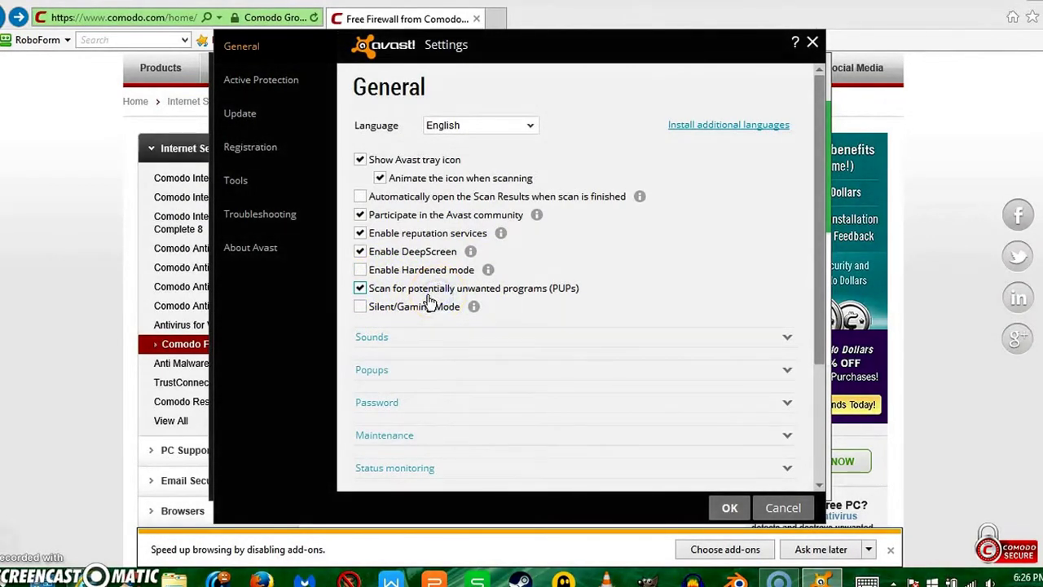
{"action": "scroll", "coordinate": [526, 289], "scroll_direction": "down", "scroll_amount": 3}
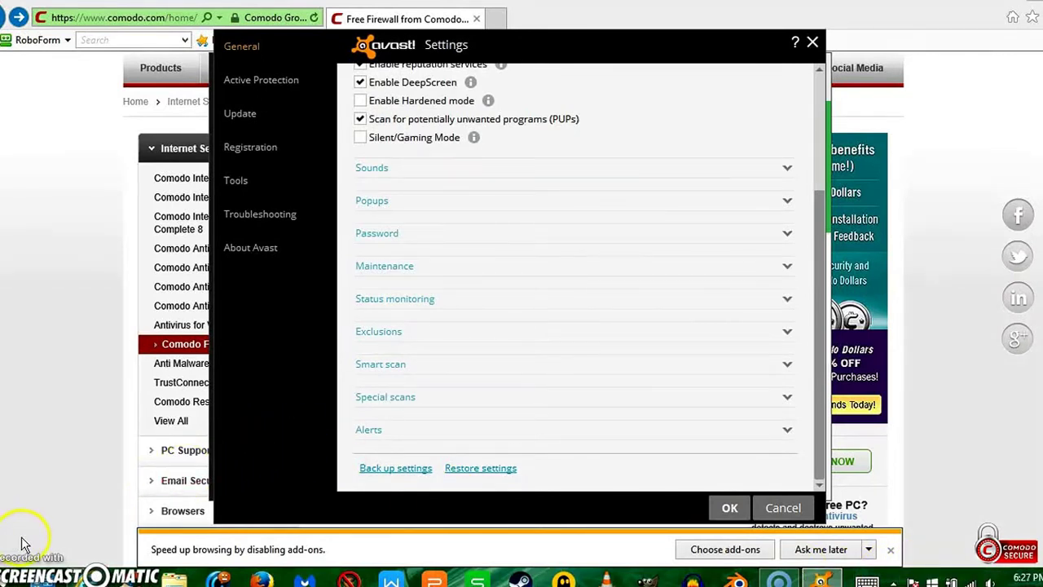
{"action": "scroll", "coordinate": [687, 248], "scroll_direction": "up", "scroll_amount": 3}
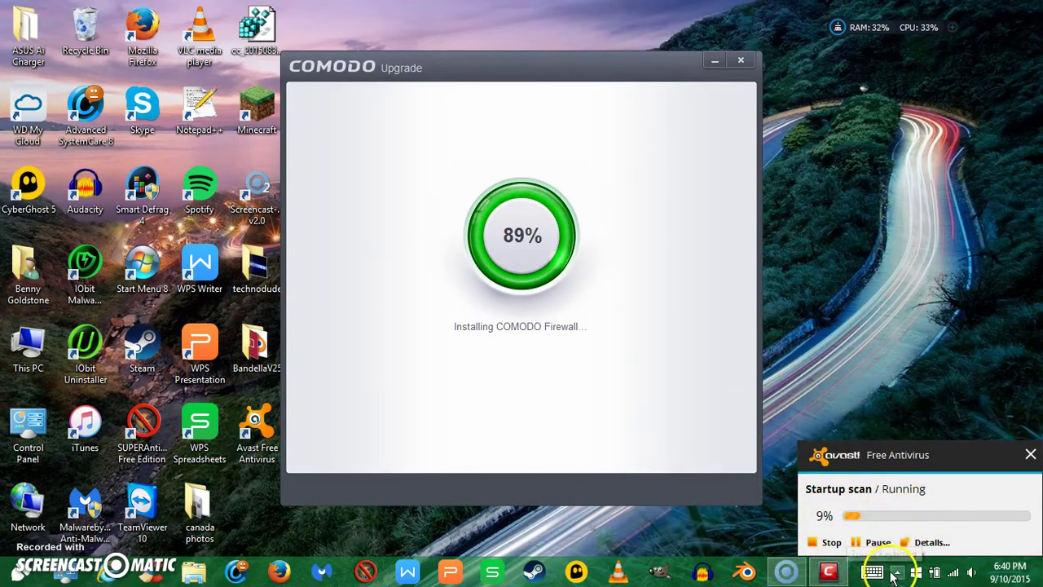
Step: Check the hidden tray icons during the Comodo install, then launch Internet Explorer on Google
{"action": "left_click", "coordinate": [898, 573]}
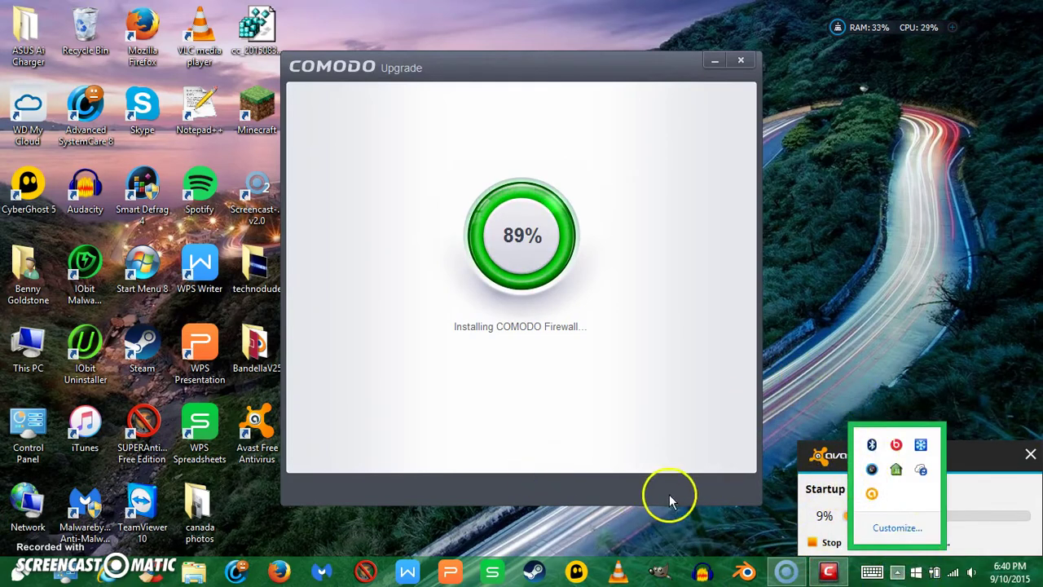
{"action": "left_click", "coordinate": [605, 530]}
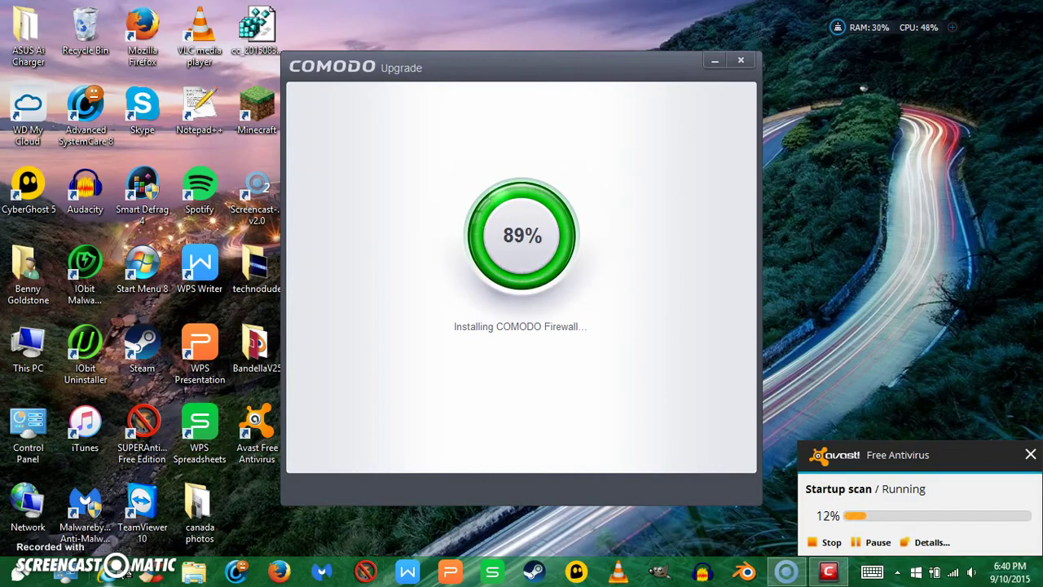
{"action": "left_click", "coordinate": [114, 572]}
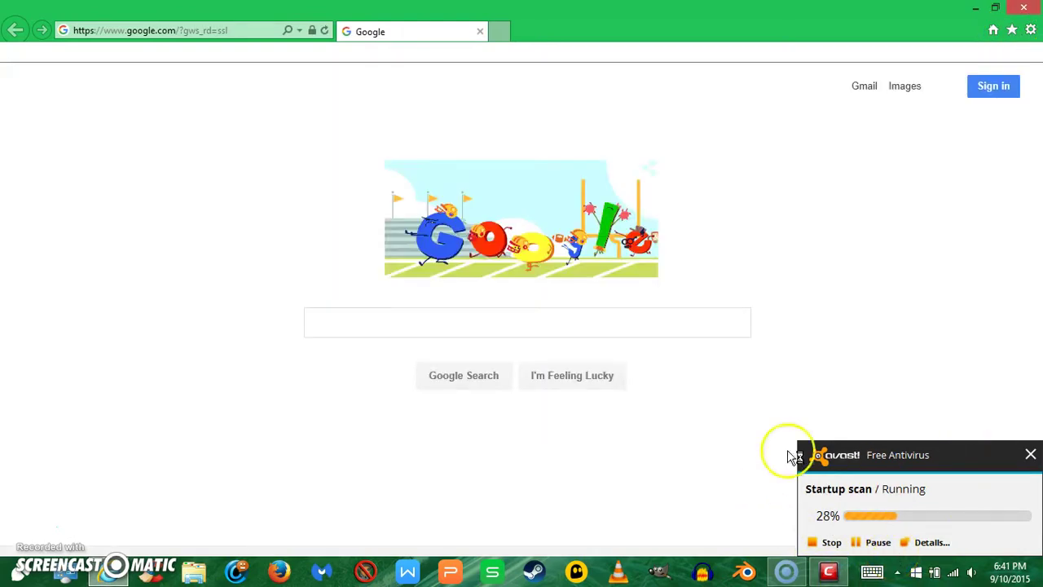
Step: Open the 'How to Configure Your Mac's Firewall' favorite and glance at the Comodo installer
{"action": "left_click", "coordinate": [1013, 29]}
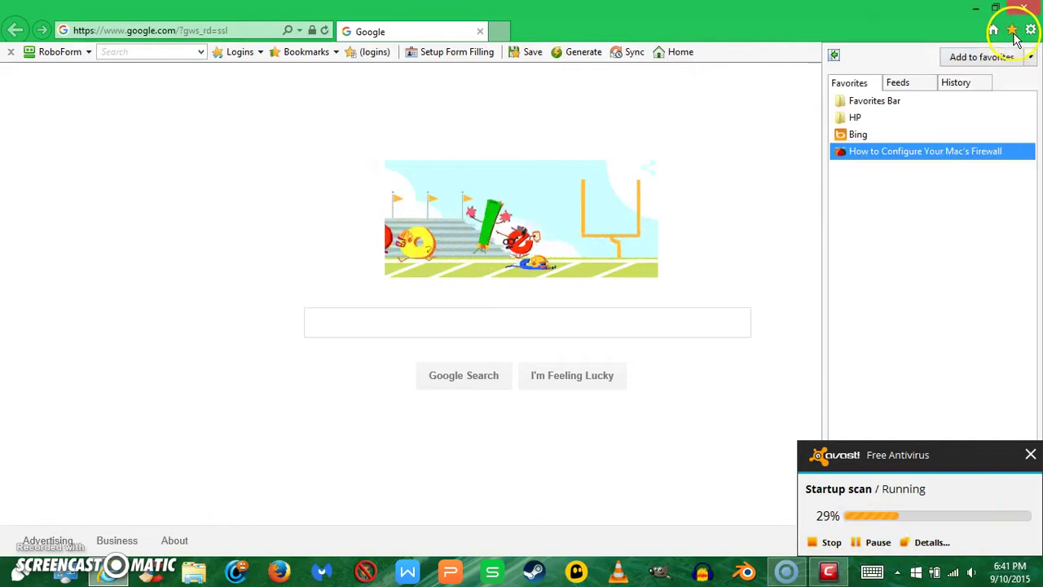
{"action": "left_click", "coordinate": [925, 153]}
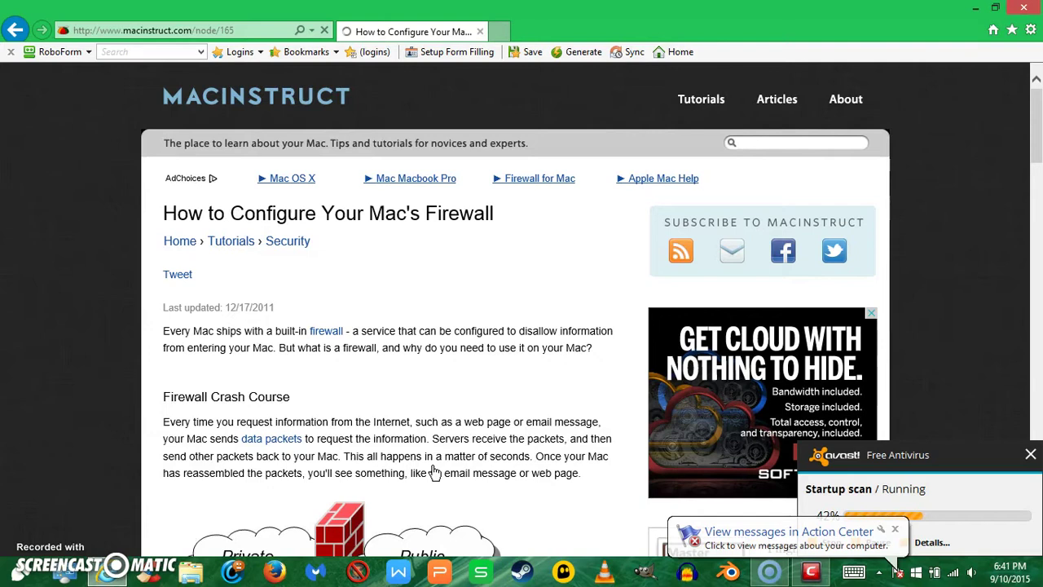
{"action": "left_click", "coordinate": [811, 575]}
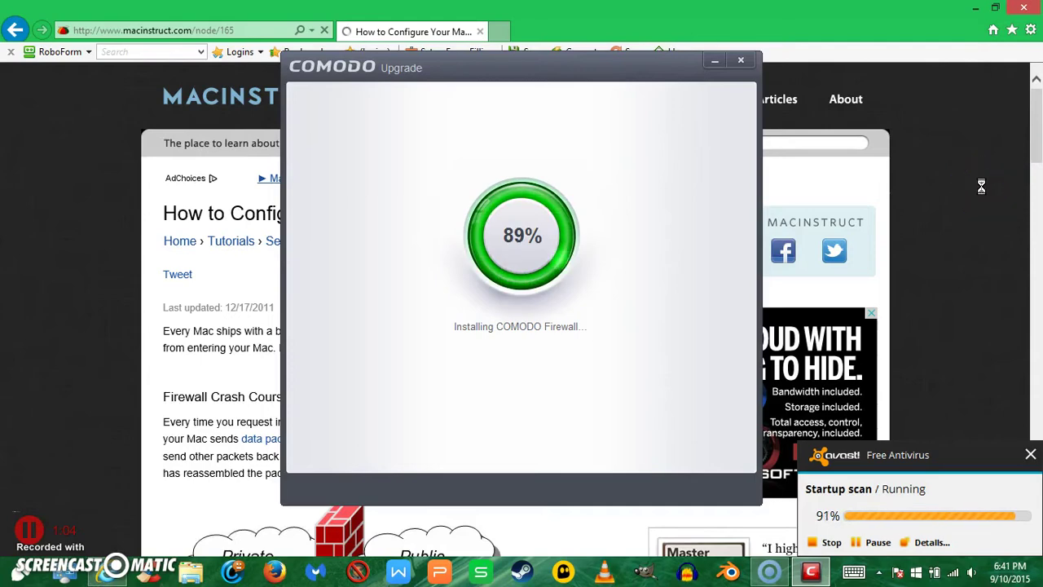
Step: Read through the Mac firewall article down to its Final Thoughts section
{"action": "left_click", "coordinate": [789, 198]}
{"action": "scroll", "coordinate": [788, 198], "scroll_direction": "down", "scroll_amount": 3}
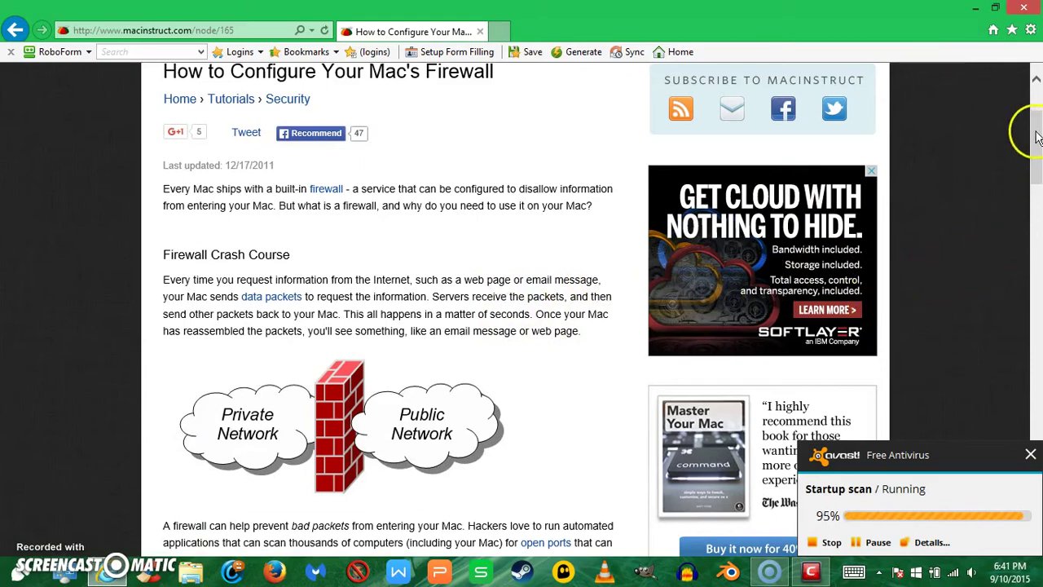
{"action": "mouse_move", "coordinate": [1036, 137]}
{"action": "left_mouse_down"}
{"action": "mouse_move", "coordinate": [1037, 184]}
{"action": "mouse_move", "coordinate": [1036, 151]}
{"action": "left_mouse_up"}
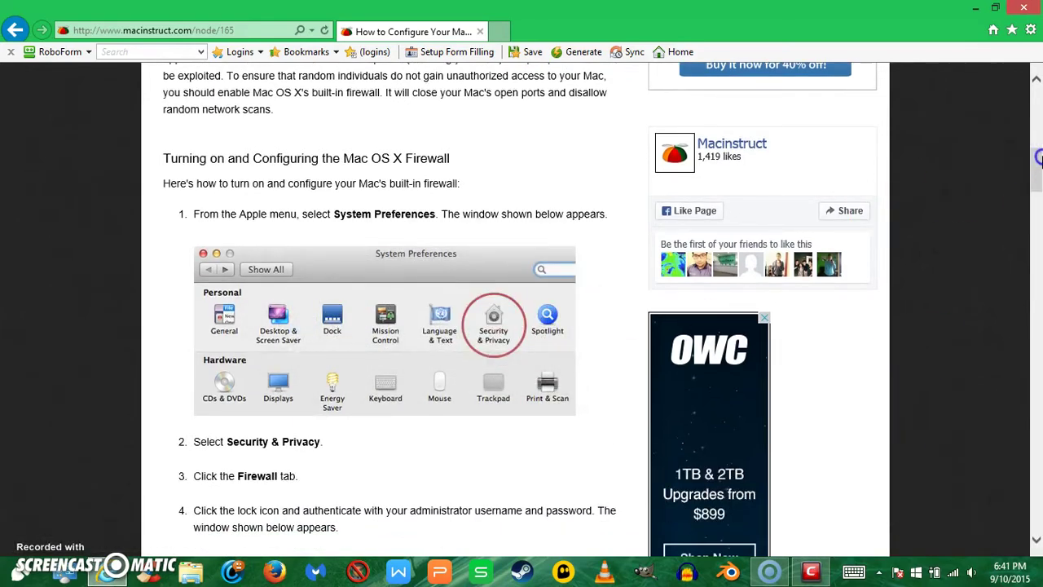
{"action": "left_click_drag", "start_coordinate": [1036, 170], "coordinate": [1038, 204]}
{"action": "left_click", "coordinate": [242, 377]}
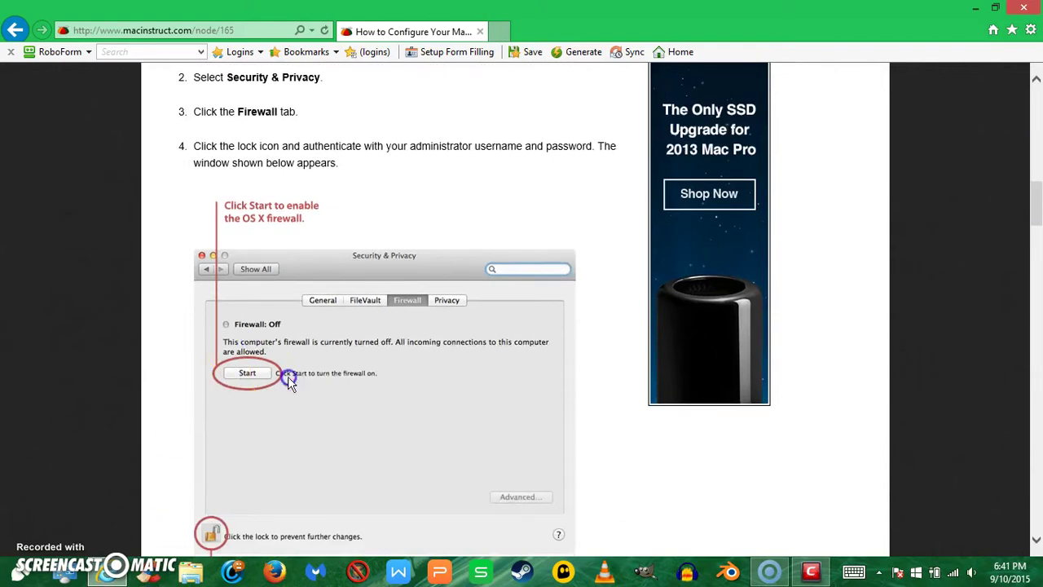
{"action": "left_click", "coordinate": [1032, 222]}
{"action": "left_click_drag", "start_coordinate": [1034, 220], "coordinate": [1025, 244]}
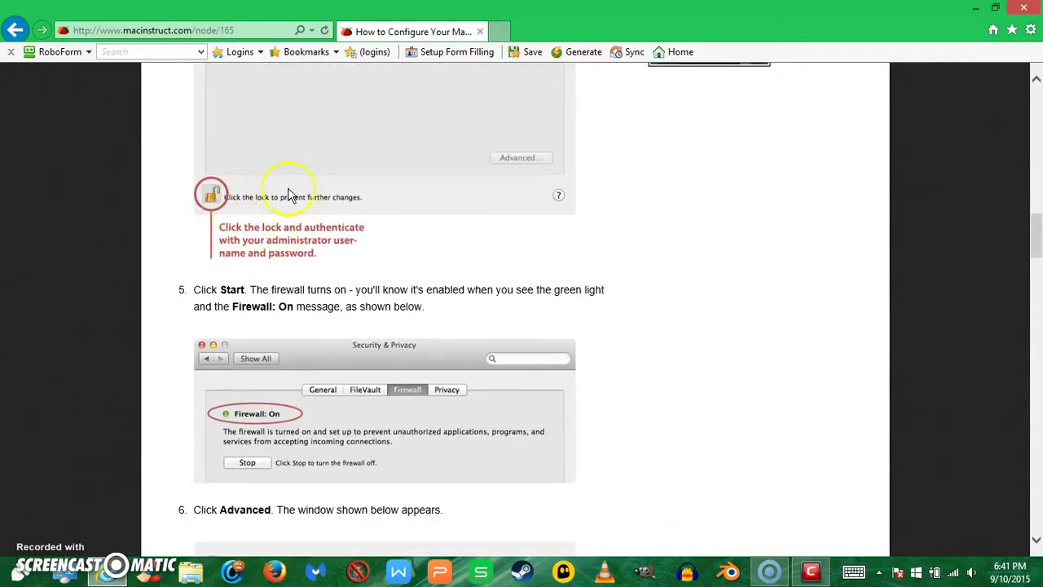
{"action": "left_click_drag", "start_coordinate": [1035, 224], "coordinate": [1036, 242]}
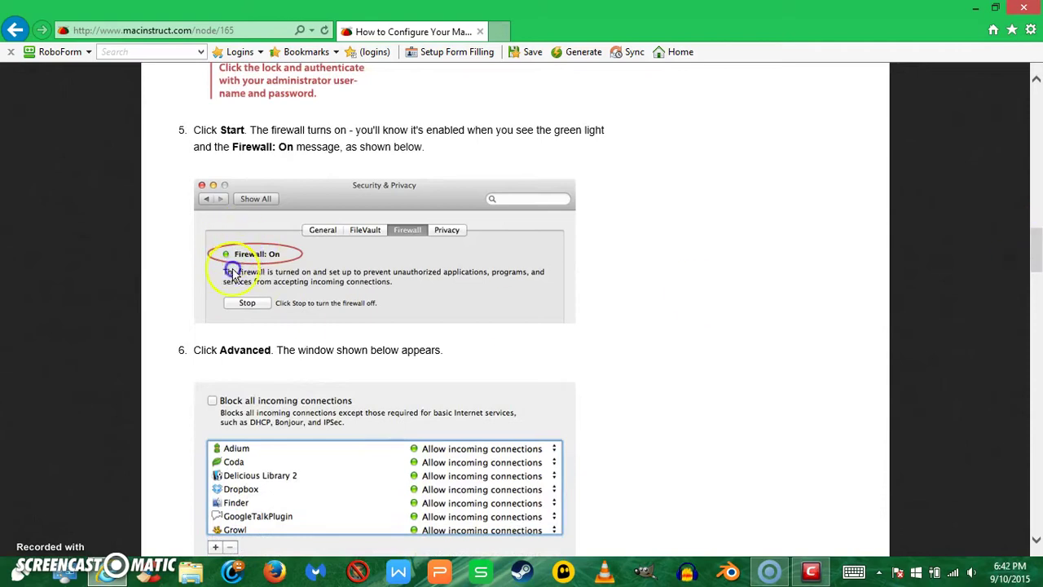
{"action": "left_click", "coordinate": [285, 352]}
{"action": "scroll", "coordinate": [326, 342], "scroll_direction": "down", "scroll_amount": 5}
{"action": "left_click", "coordinate": [226, 210]}
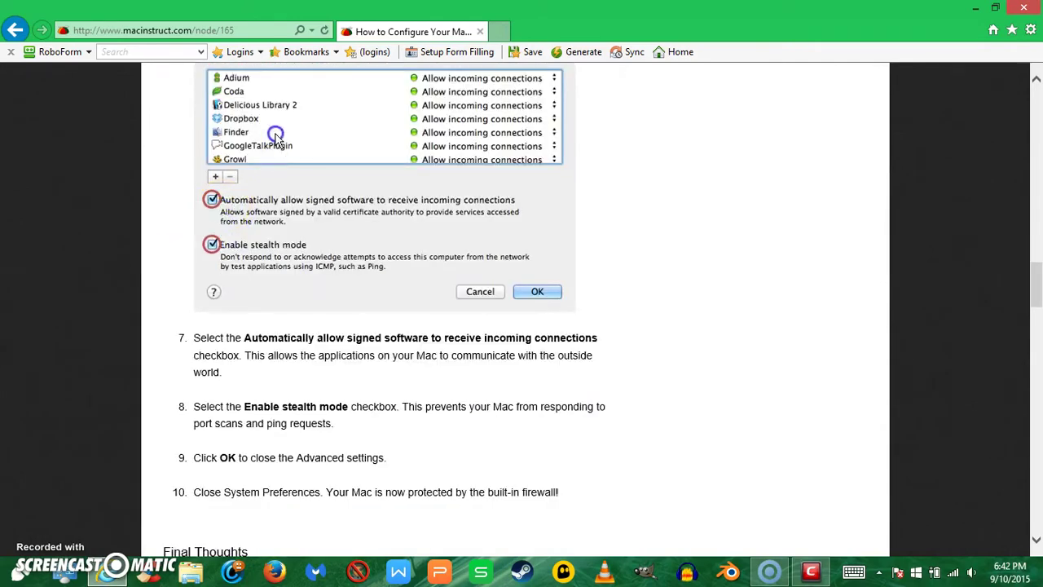
{"action": "scroll", "coordinate": [245, 195], "scroll_direction": "up", "scroll_amount": 6}
{"action": "scroll", "coordinate": [278, 326], "scroll_direction": "down", "scroll_amount": 9}
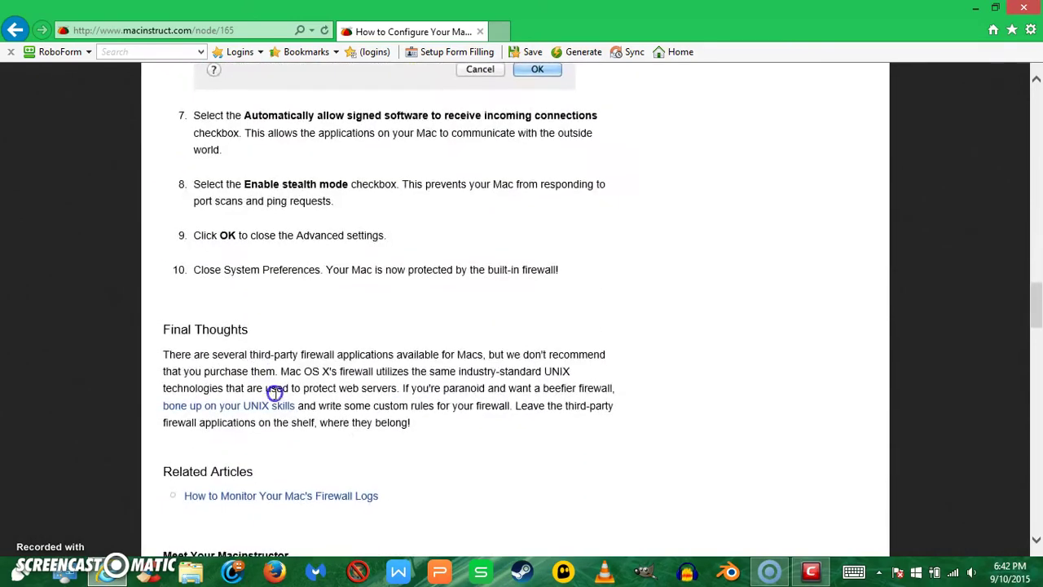
{"action": "scroll", "coordinate": [275, 393], "scroll_direction": "down", "scroll_amount": 3}
Step: Monitor the Comodo upgrade until it passes 99% and the Needs Attention widget appears
{"action": "left_click", "coordinate": [811, 571]}
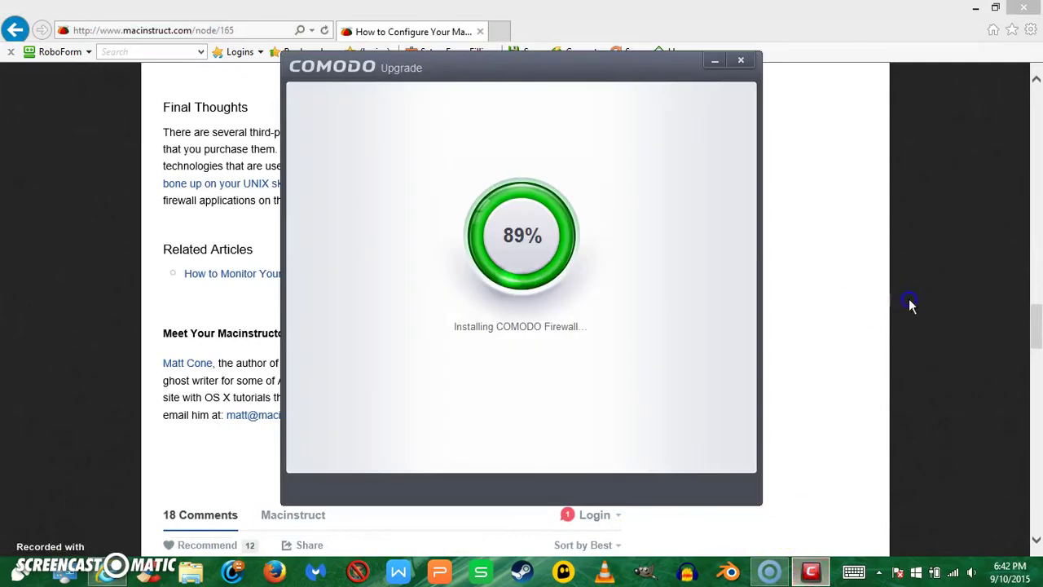
{"action": "left_click", "coordinate": [912, 304]}
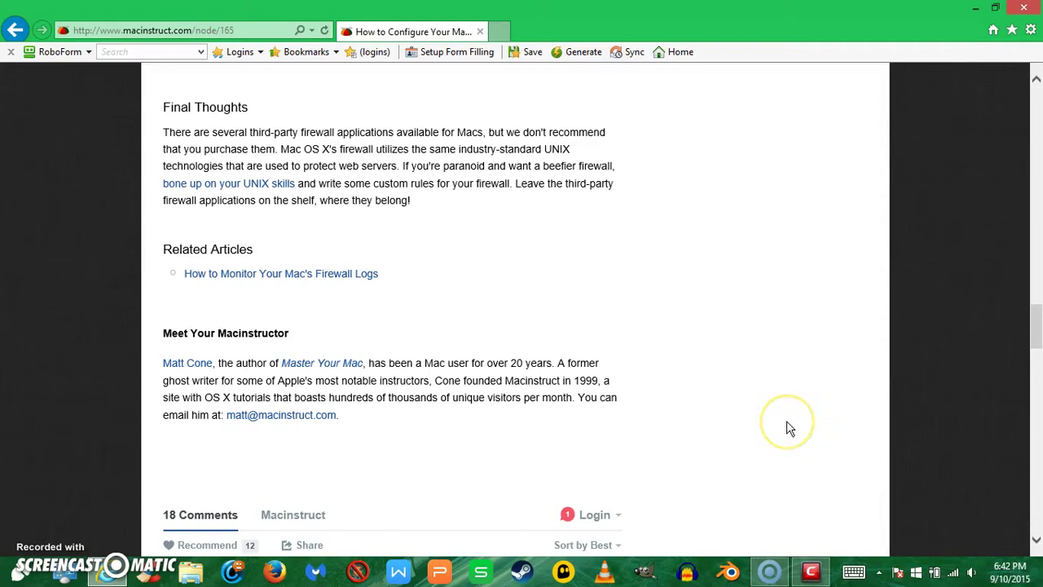
{"action": "left_click", "coordinate": [811, 564]}
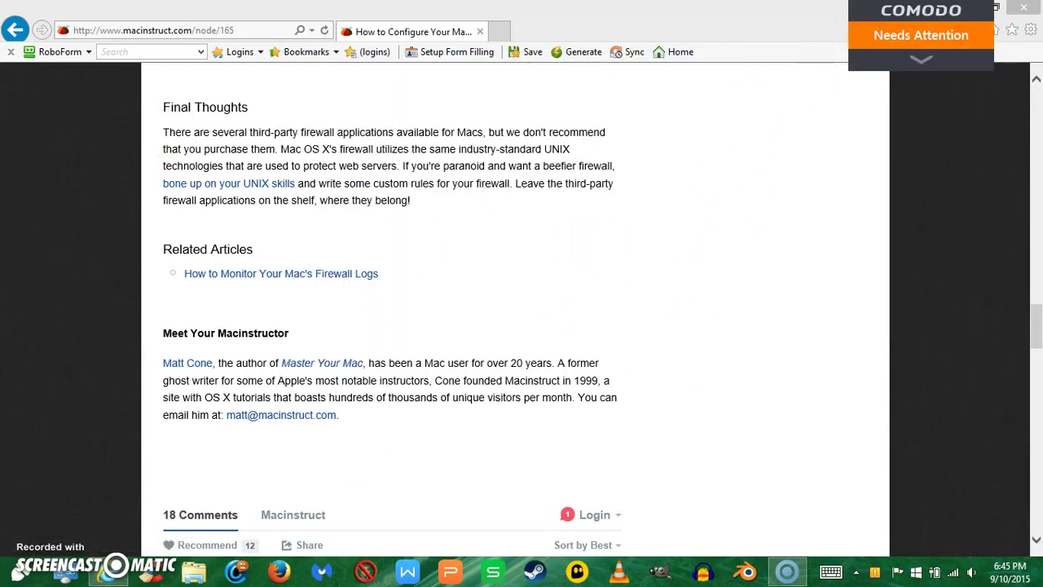
Step: Move the Needs Attention widget, set it Always on top, then hide it
{"action": "left_click_drag", "start_coordinate": [910, 10], "coordinate": [928, 46]}
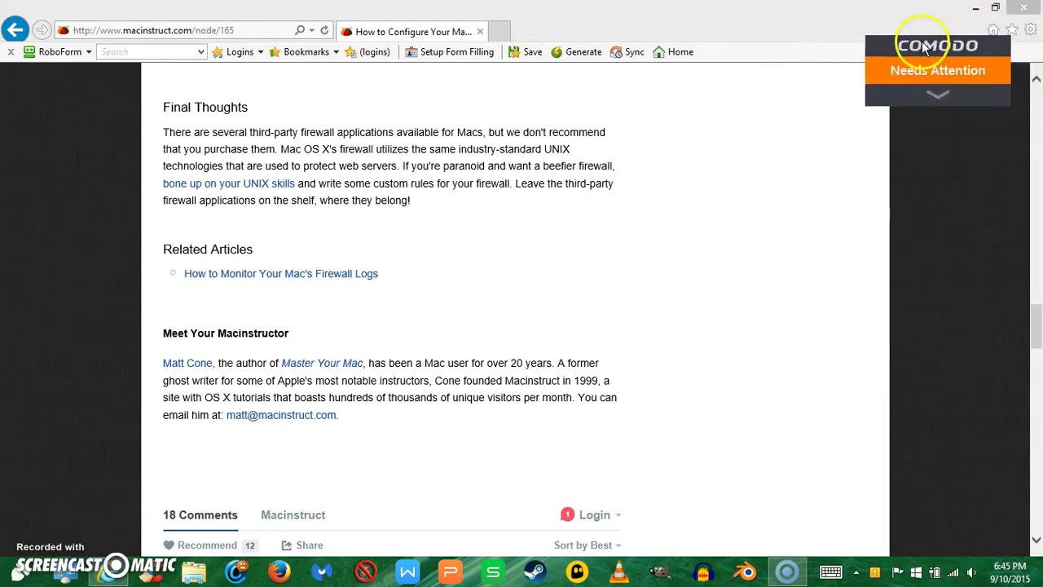
{"action": "right_click", "coordinate": [926, 47]}
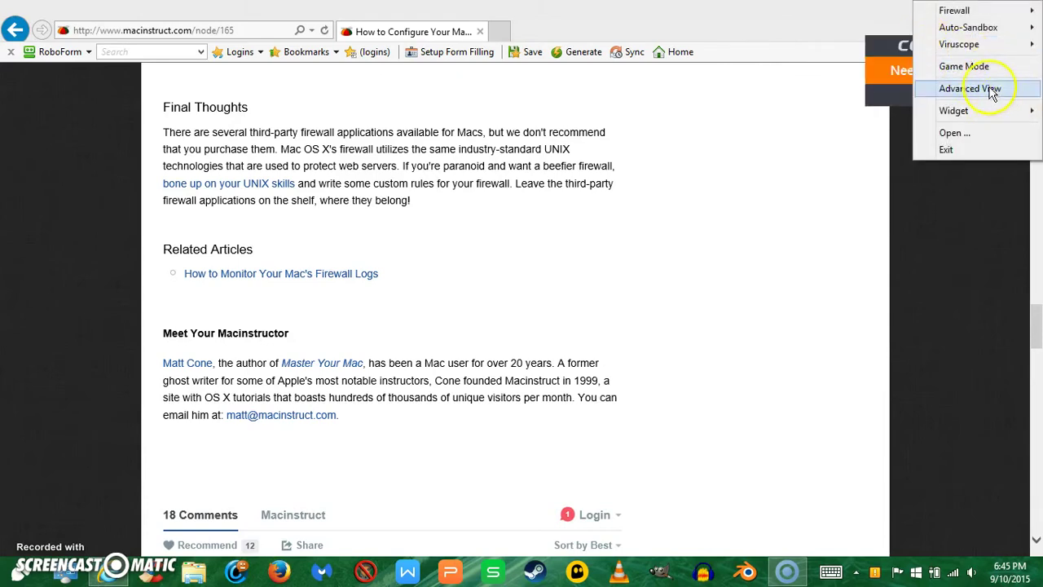
{"action": "mouse_move", "coordinate": [983, 109]}
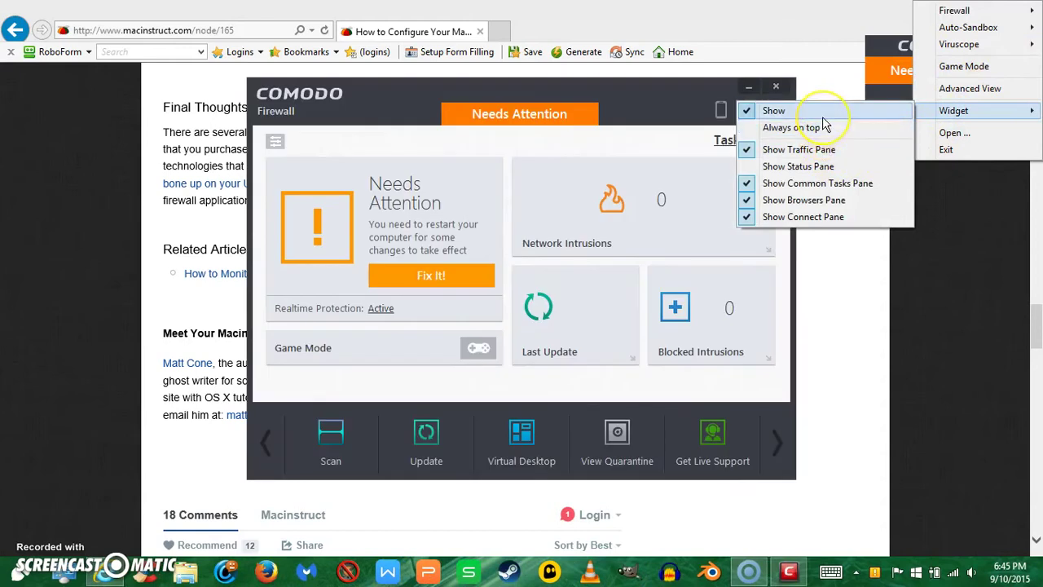
{"action": "left_click", "coordinate": [822, 128]}
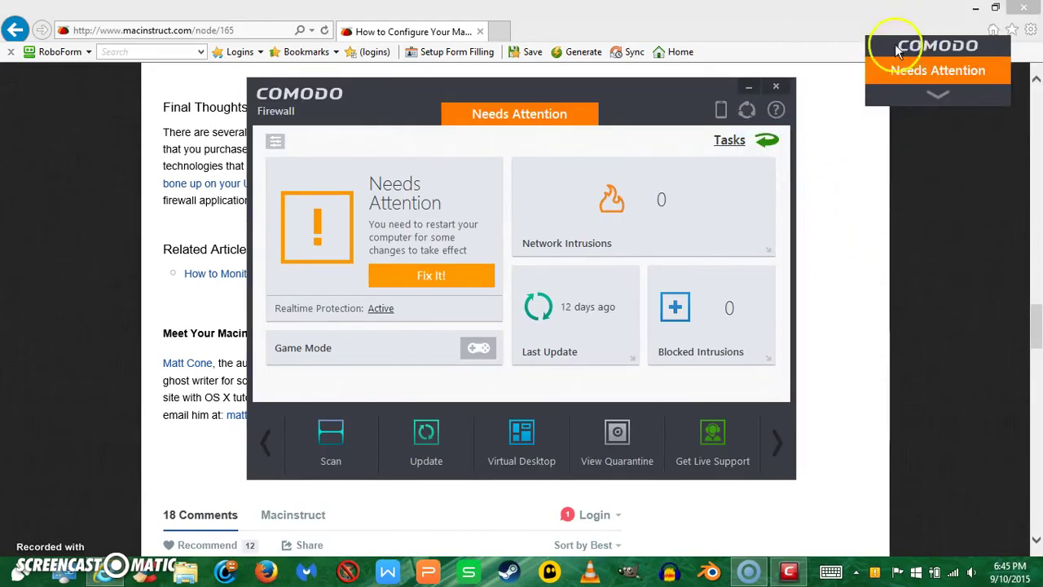
{"action": "right_click", "coordinate": [927, 48]}
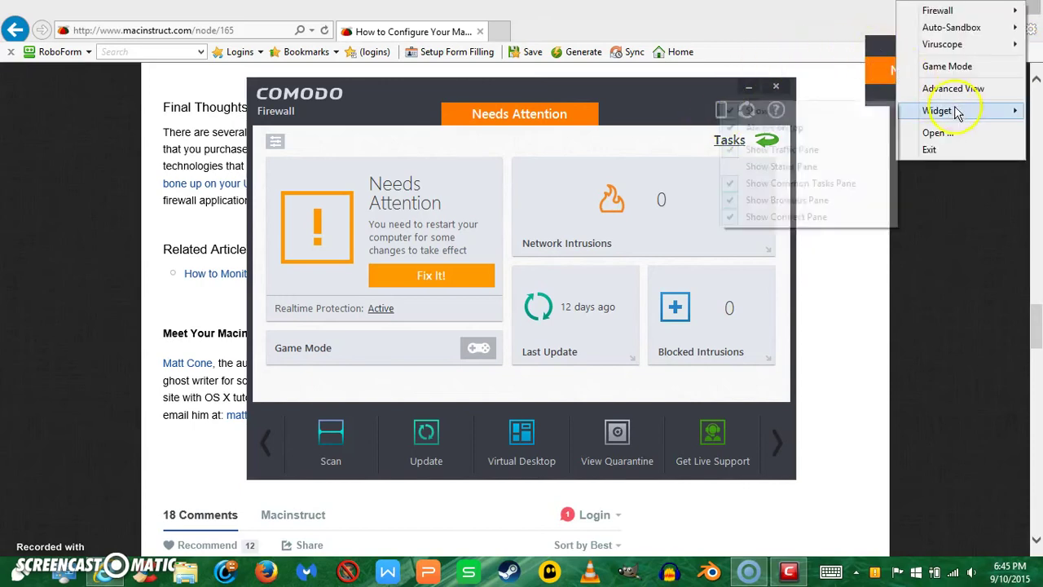
{"action": "mouse_move", "coordinate": [966, 109]}
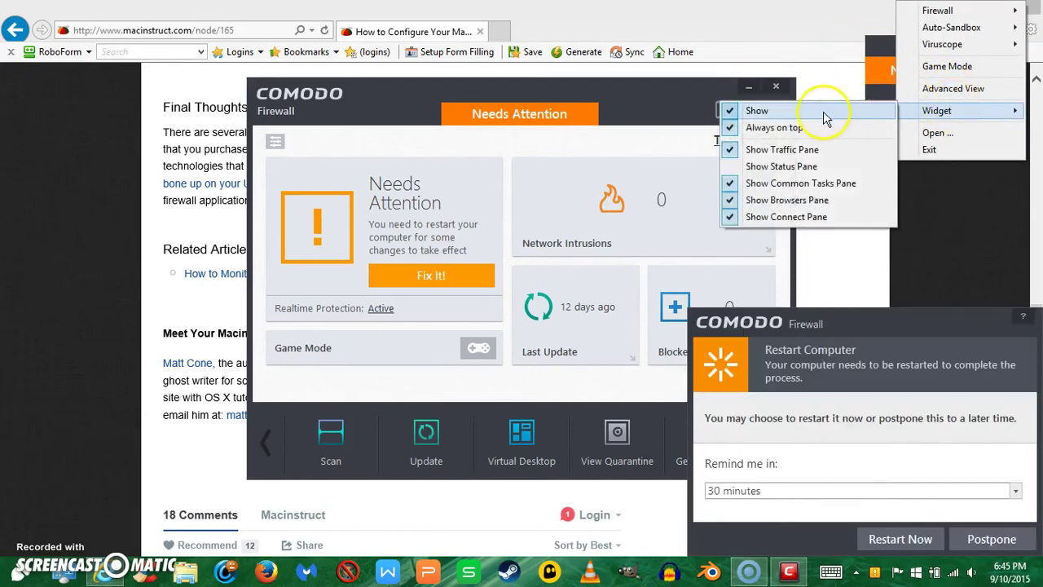
{"action": "left_click", "coordinate": [824, 114]}
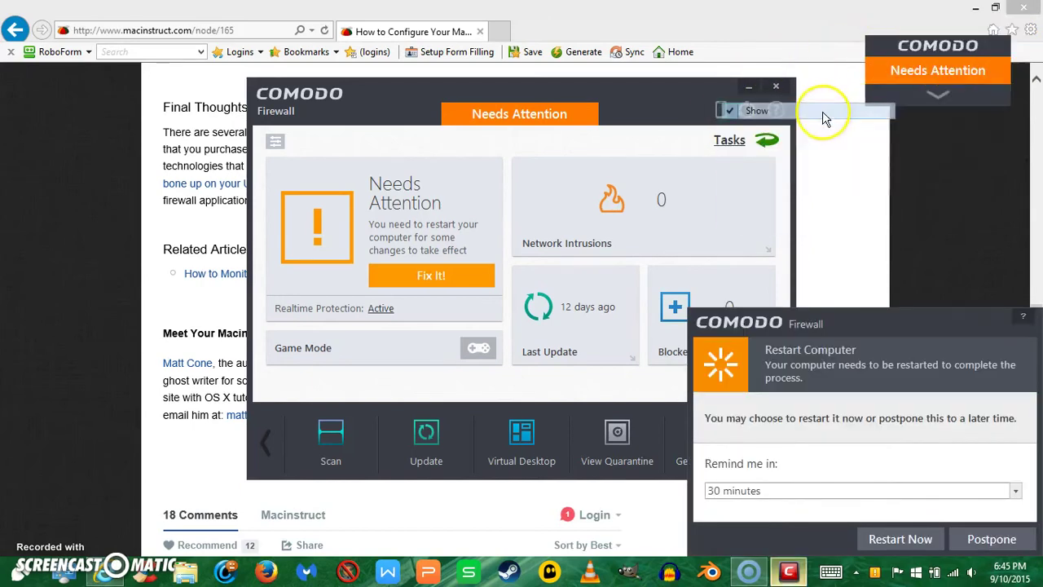
Step: Postpone the restart, classify the new network as Home, and open the Needs Attention warning
{"action": "left_click", "coordinate": [964, 540]}
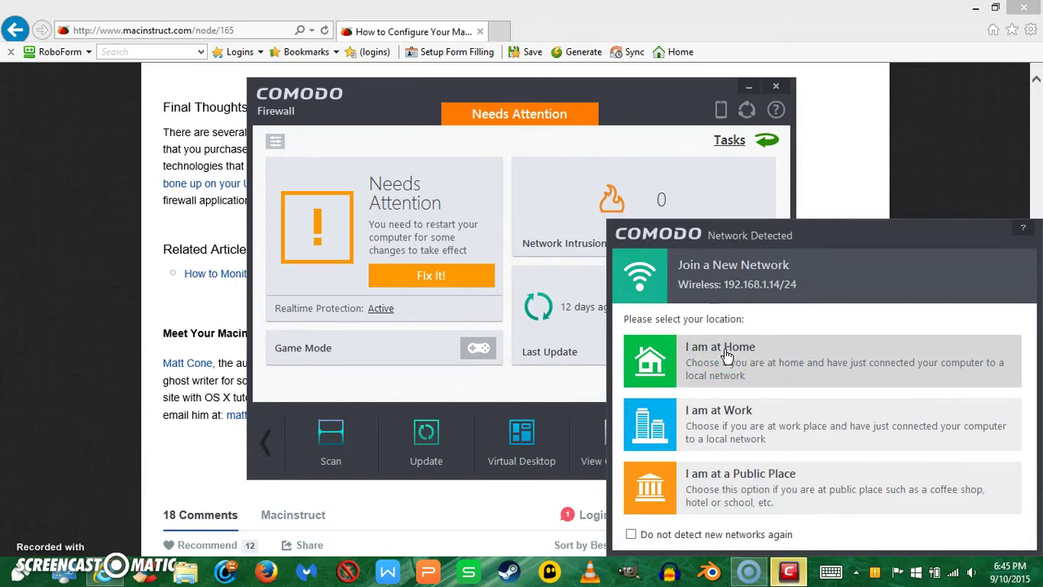
{"action": "left_click", "coordinate": [774, 499]}
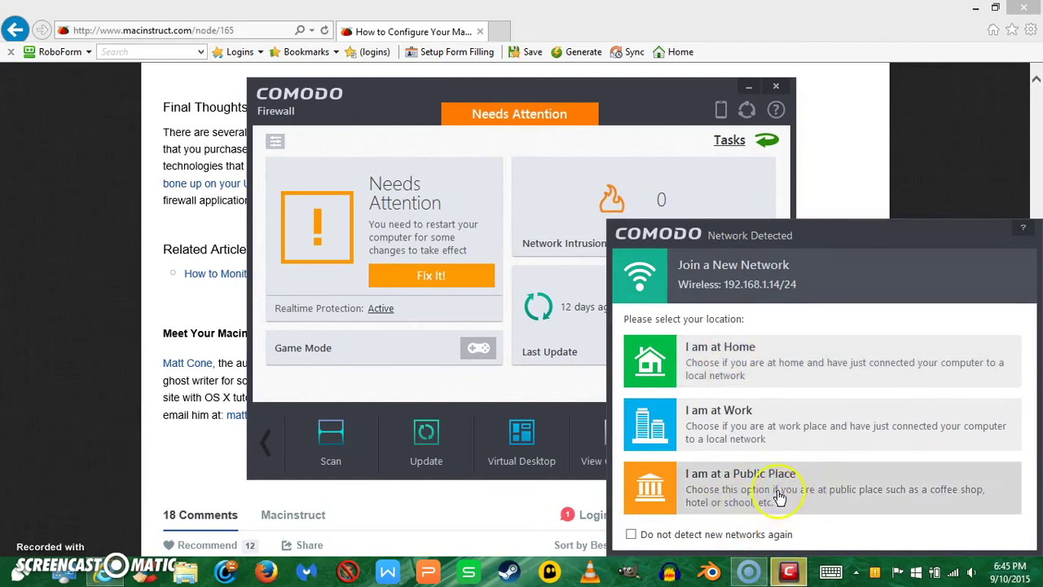
{"action": "left_click", "coordinate": [692, 373]}
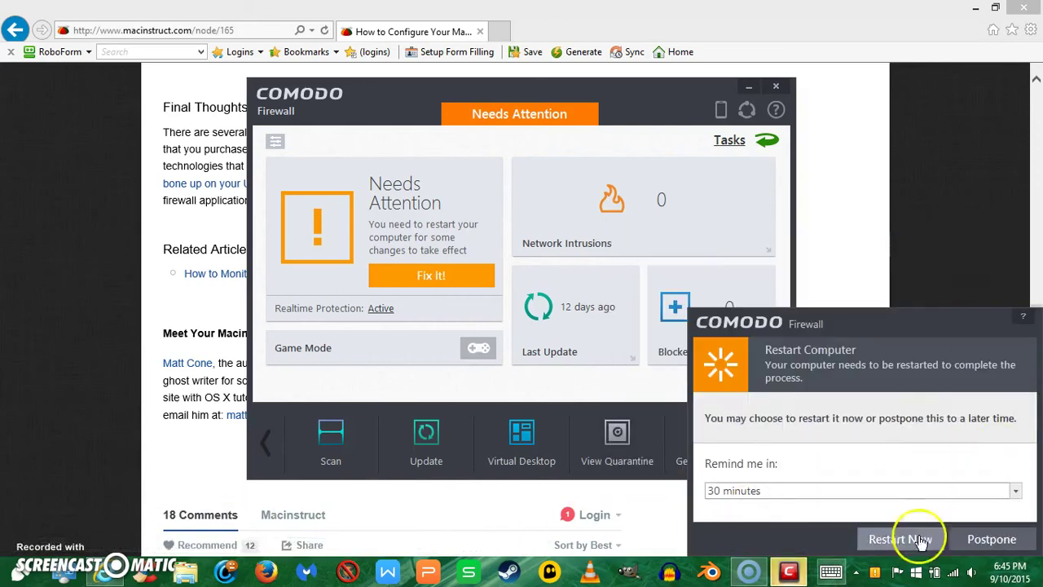
{"action": "left_click", "coordinate": [999, 540]}
{"action": "left_click", "coordinate": [410, 275]}
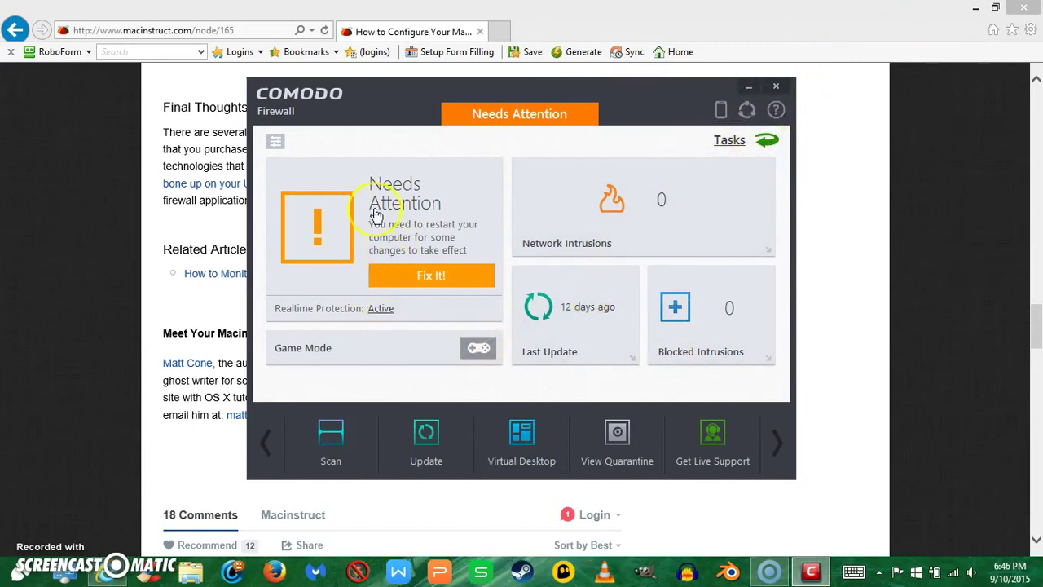
Step: Toggle the dashboard view, then expand the Advanced, Sandbox, Firewall and General task groups
{"action": "left_click", "coordinate": [275, 144]}
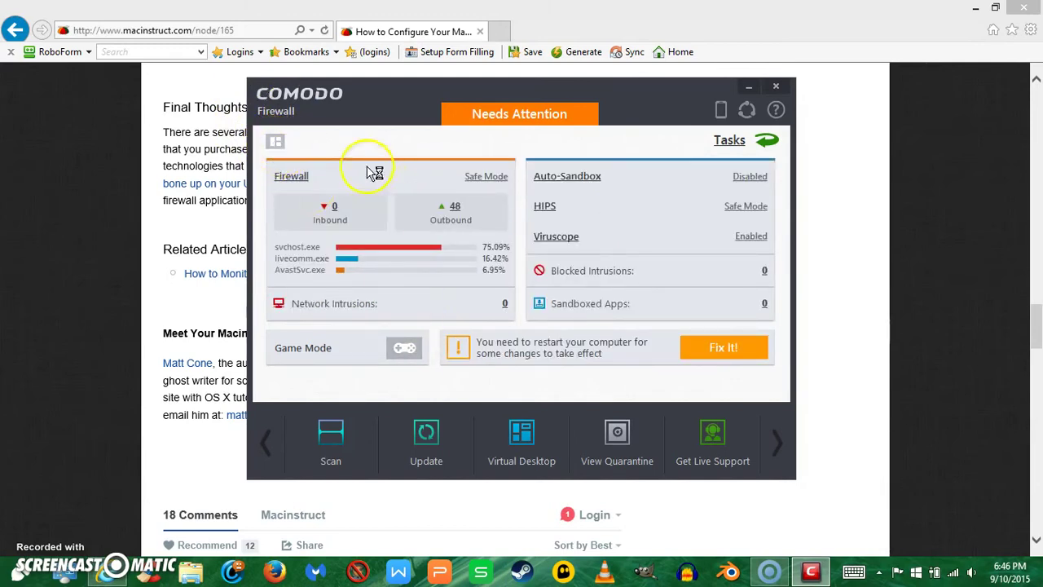
{"action": "left_click", "coordinate": [274, 143]}
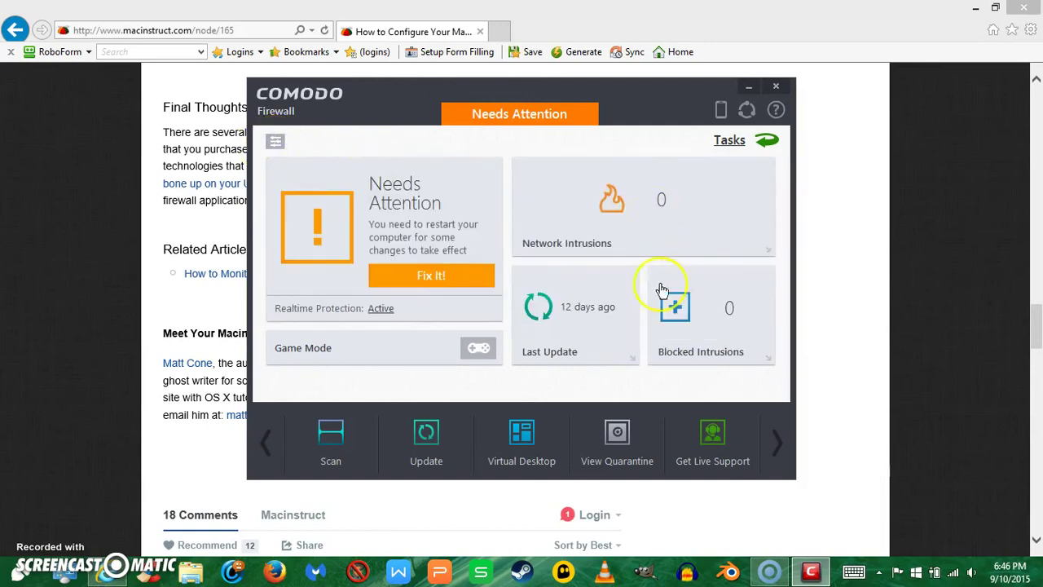
{"action": "left_click", "coordinate": [729, 142]}
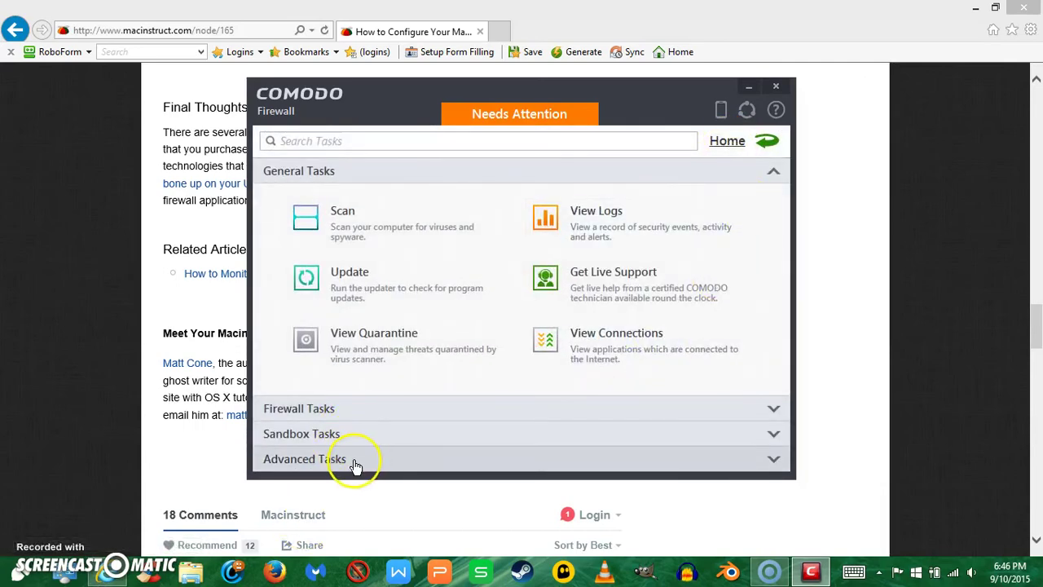
{"action": "left_click", "coordinate": [346, 466]}
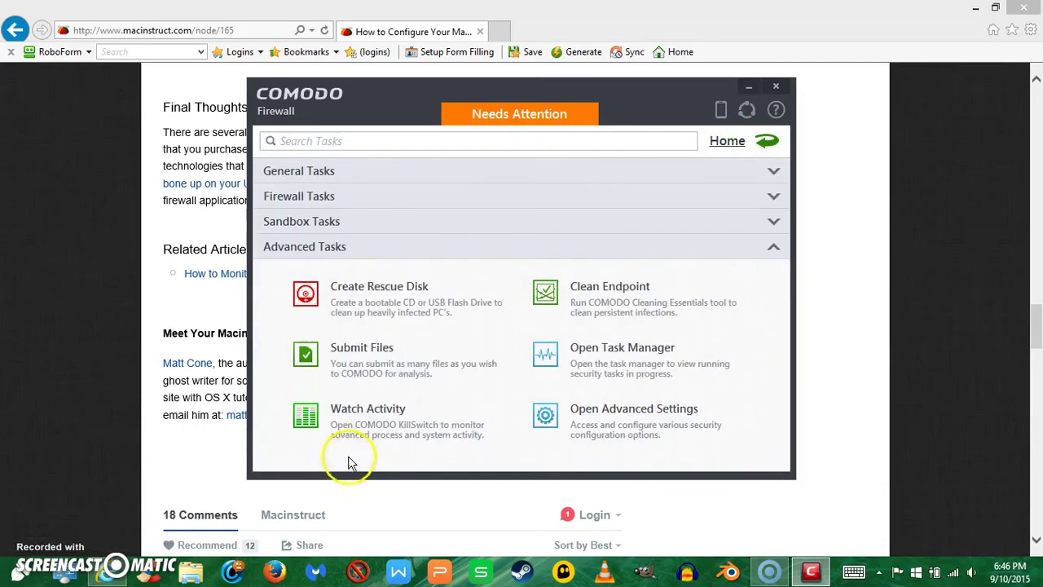
{"action": "left_click", "coordinate": [355, 223]}
{"action": "left_click", "coordinate": [356, 207]}
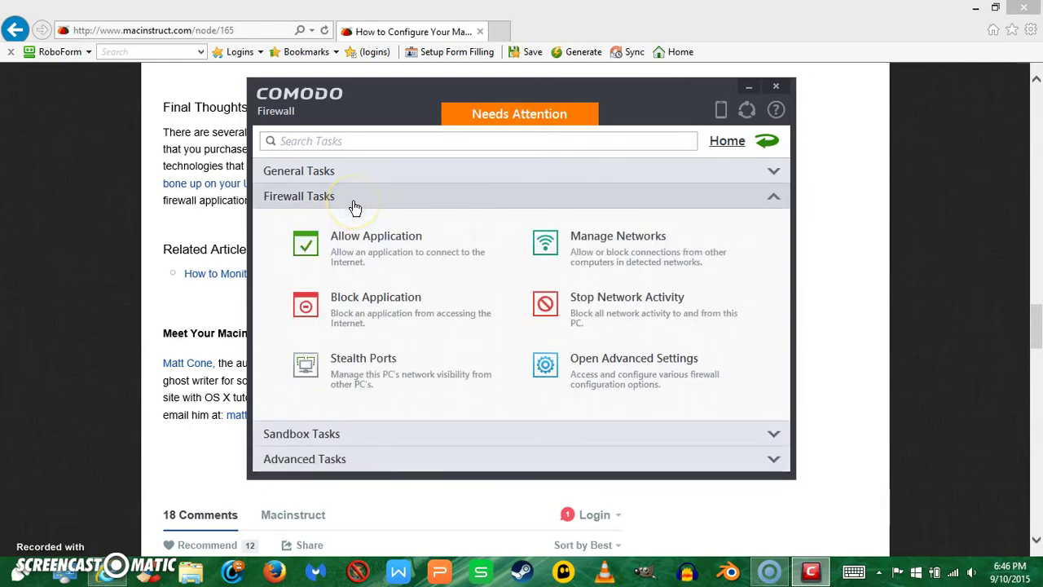
{"action": "left_click", "coordinate": [358, 173]}
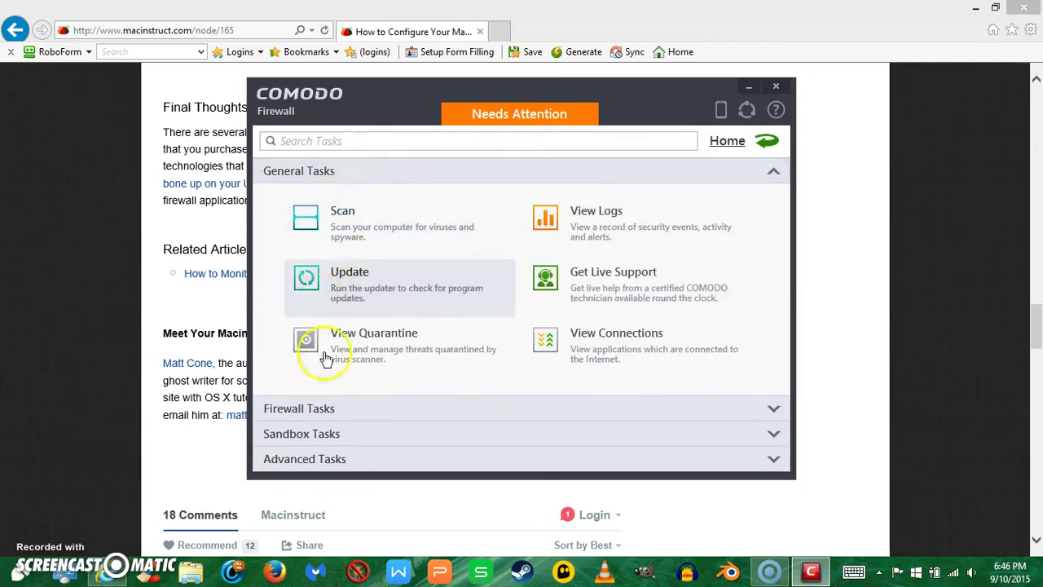
{"action": "left_click", "coordinate": [383, 418]}
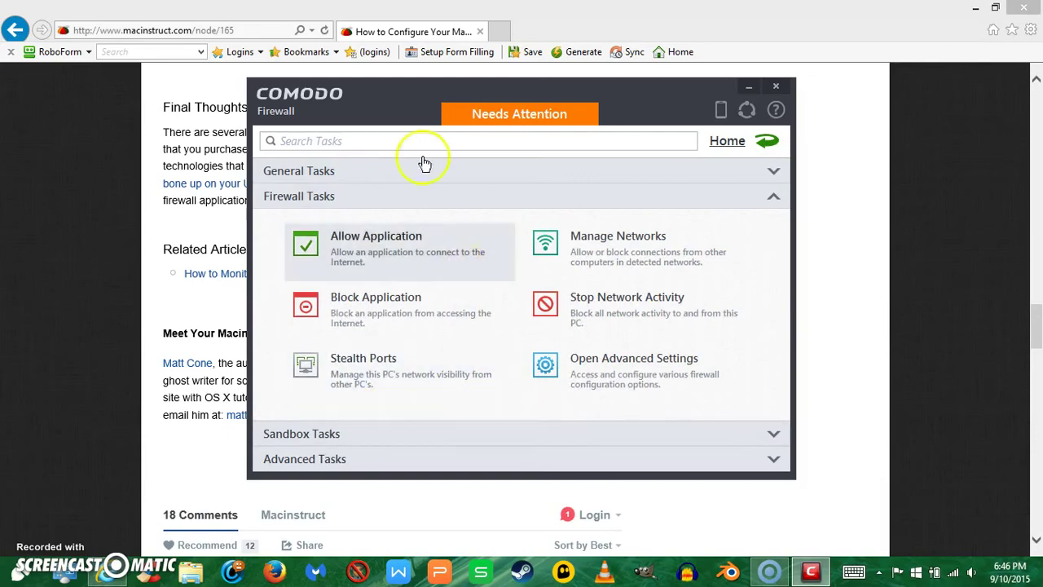
Step: Return Home, switch to the detailed view, and reopen the task list
{"action": "left_click", "coordinate": [730, 142]}
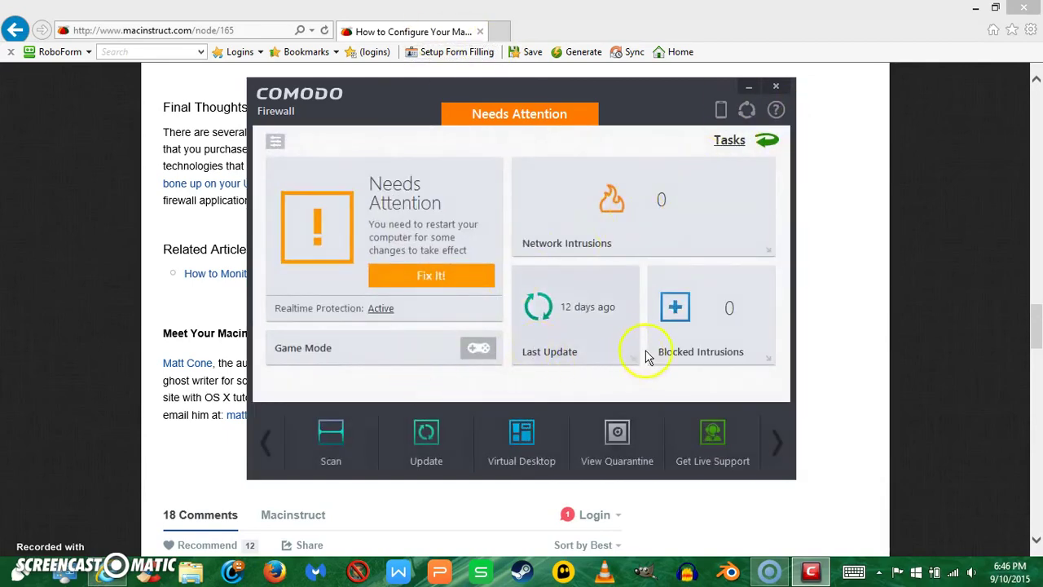
{"action": "left_click", "coordinate": [275, 141]}
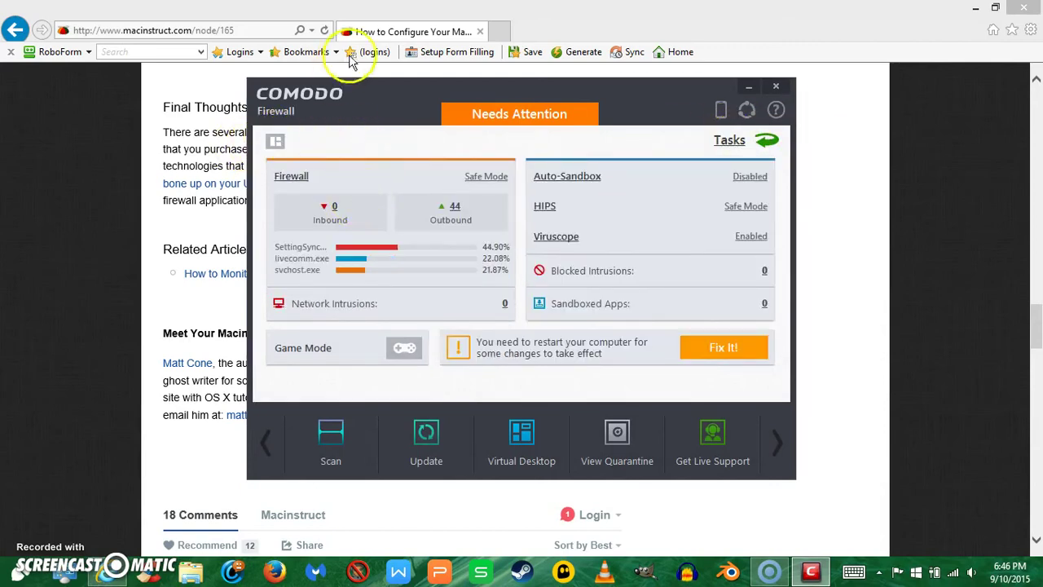
{"action": "left_click", "coordinate": [766, 145]}
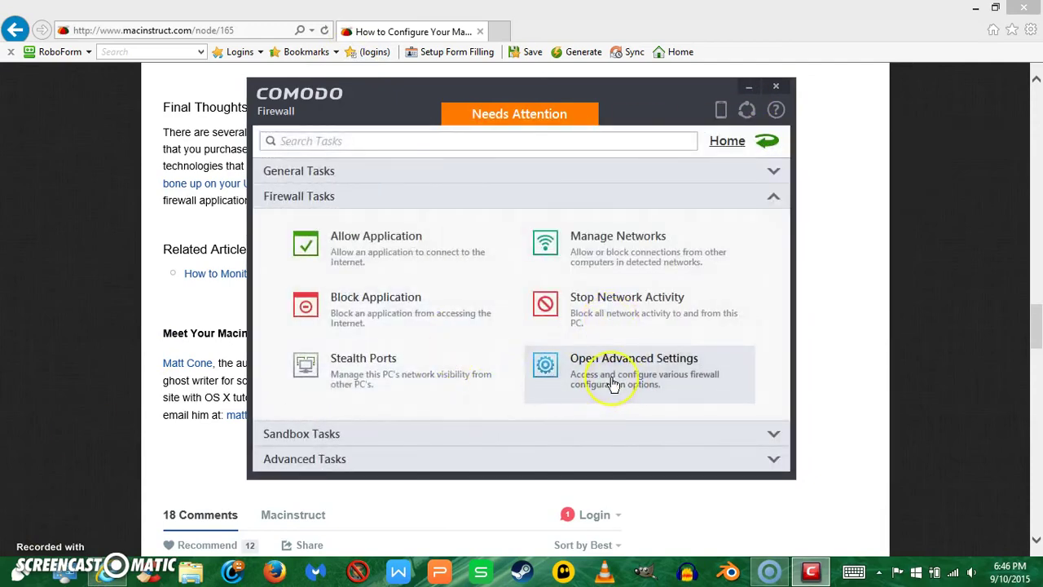
Step: Open Advanced Settings, tick 'Do NOT show popup alerts' with Allow Requests, then untick it again
{"action": "left_click", "coordinate": [613, 385]}
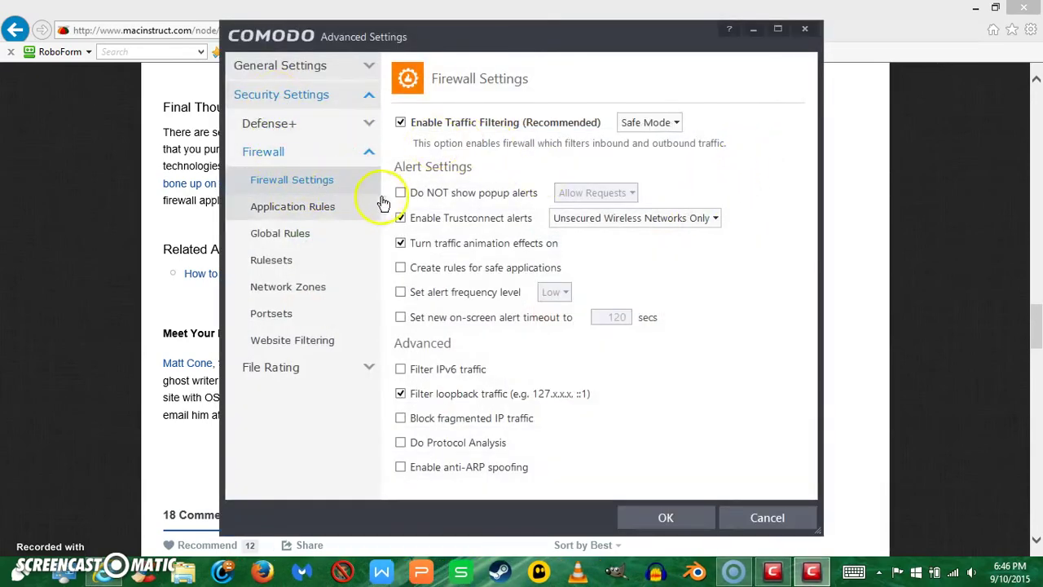
{"action": "left_click", "coordinate": [466, 194]}
{"action": "left_click", "coordinate": [595, 192]}
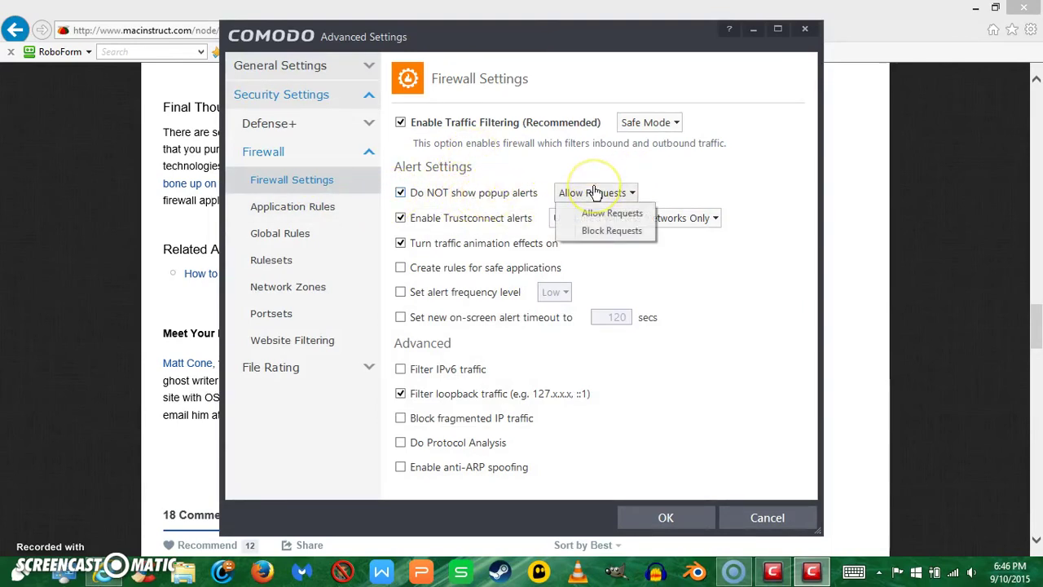
{"action": "left_click", "coordinate": [601, 194]}
{"action": "left_click", "coordinate": [524, 195]}
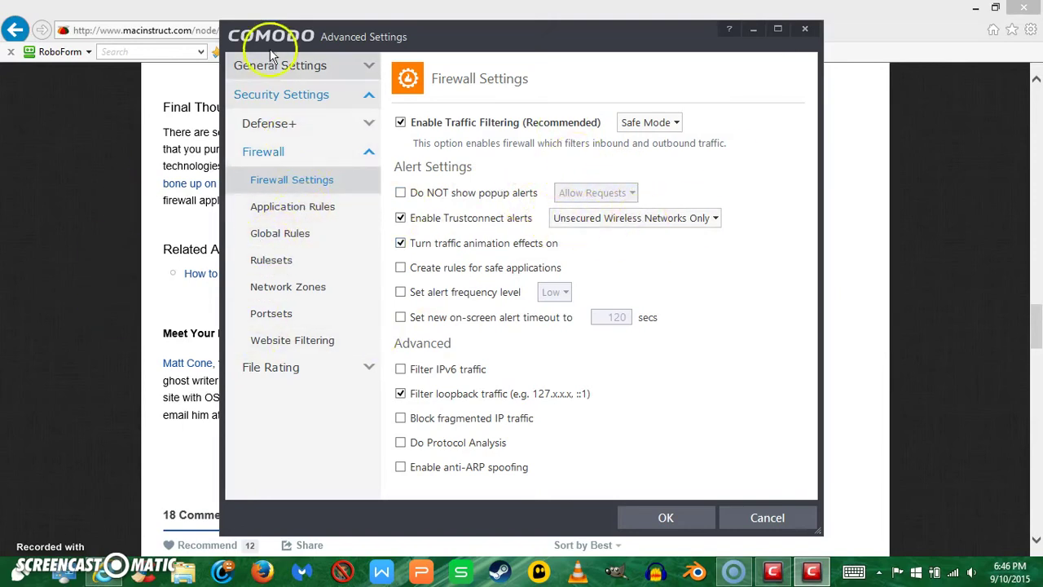
Step: Discard the Advanced Settings changes and return to the Comodo dashboard showing firewall and HIPS in Safe Mode
{"action": "left_click", "coordinate": [760, 518]}
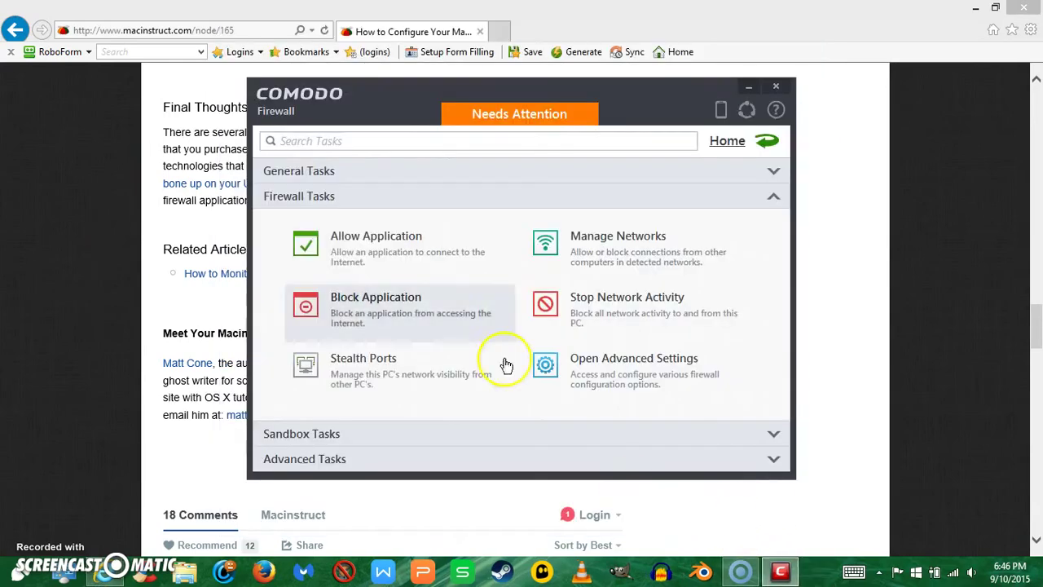
{"action": "left_click", "coordinate": [727, 141]}
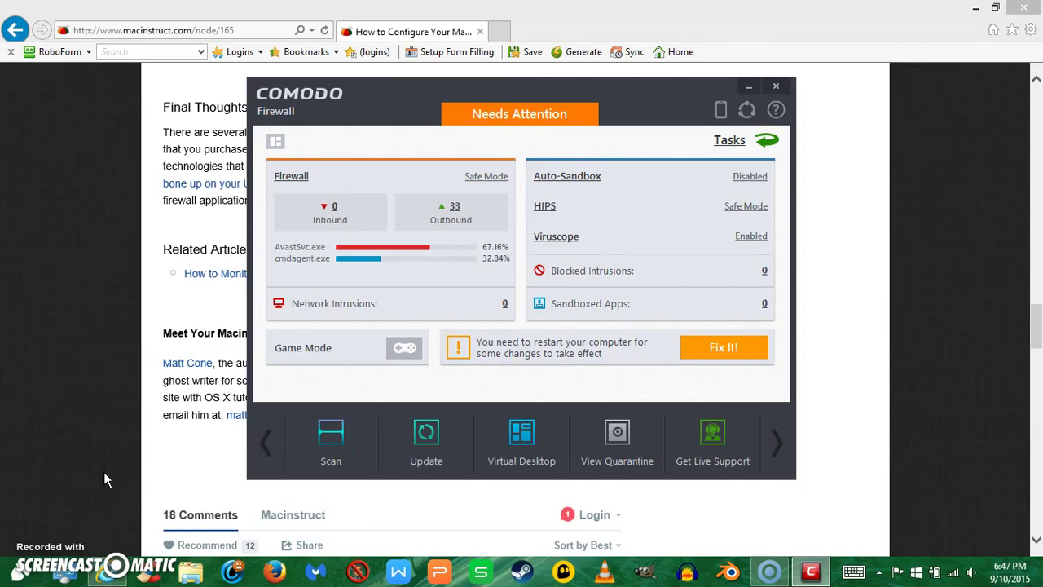
{"action": "left_click", "coordinate": [95, 478]}
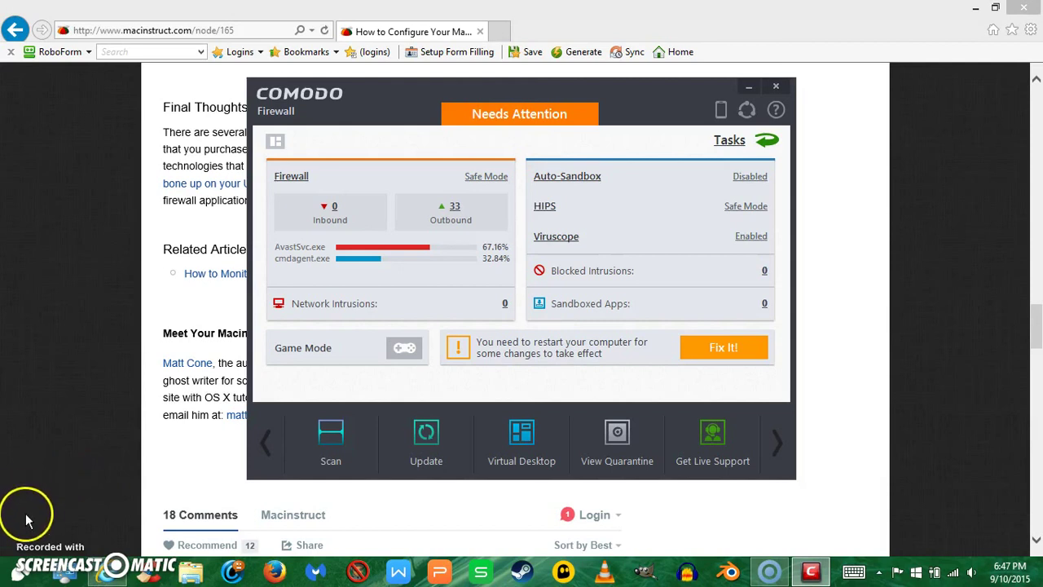